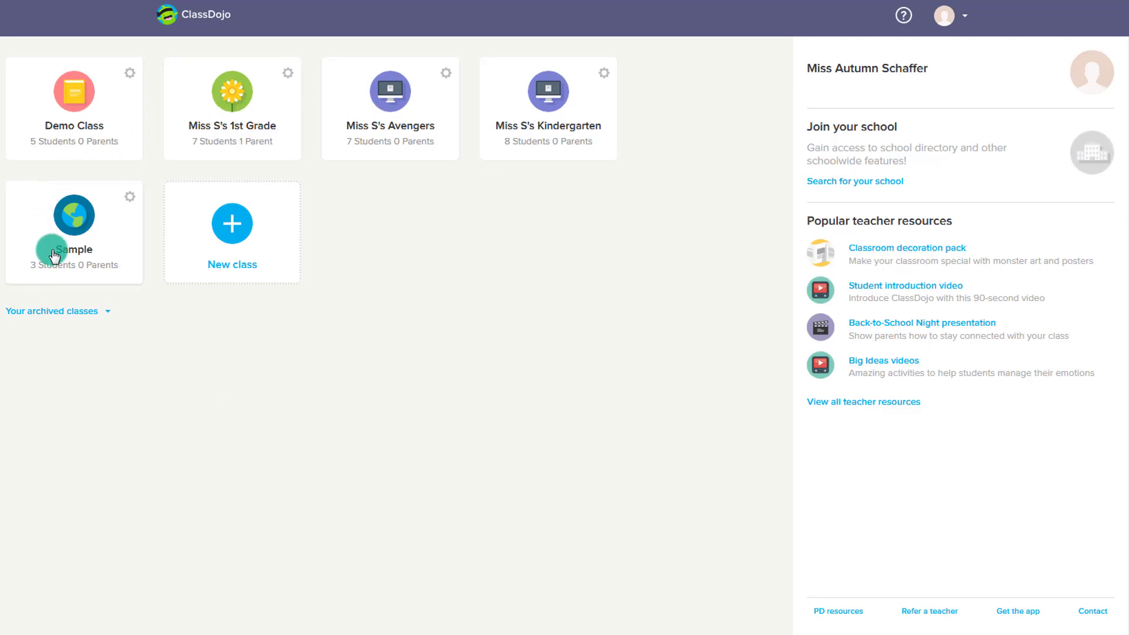
Step: Open the Create new class dialog from the New class tile on the dashboard
left_click(230, 235)
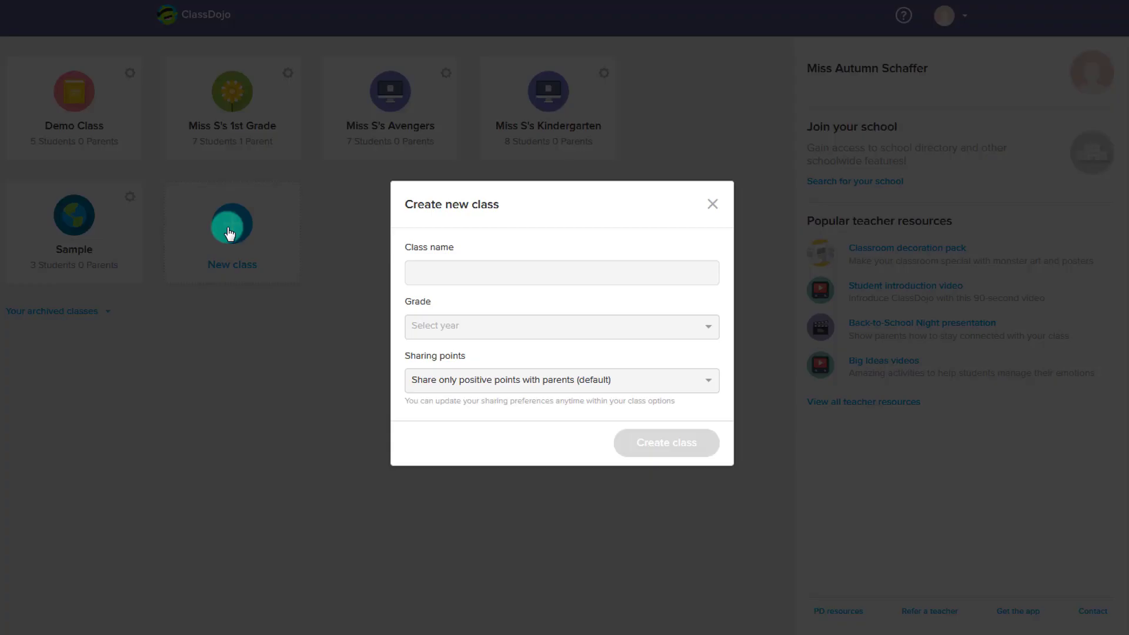
Step: Create class Miss S's 2nd Grade for 2nd Grade with 'Share all points with parents'
left_click(439, 272)
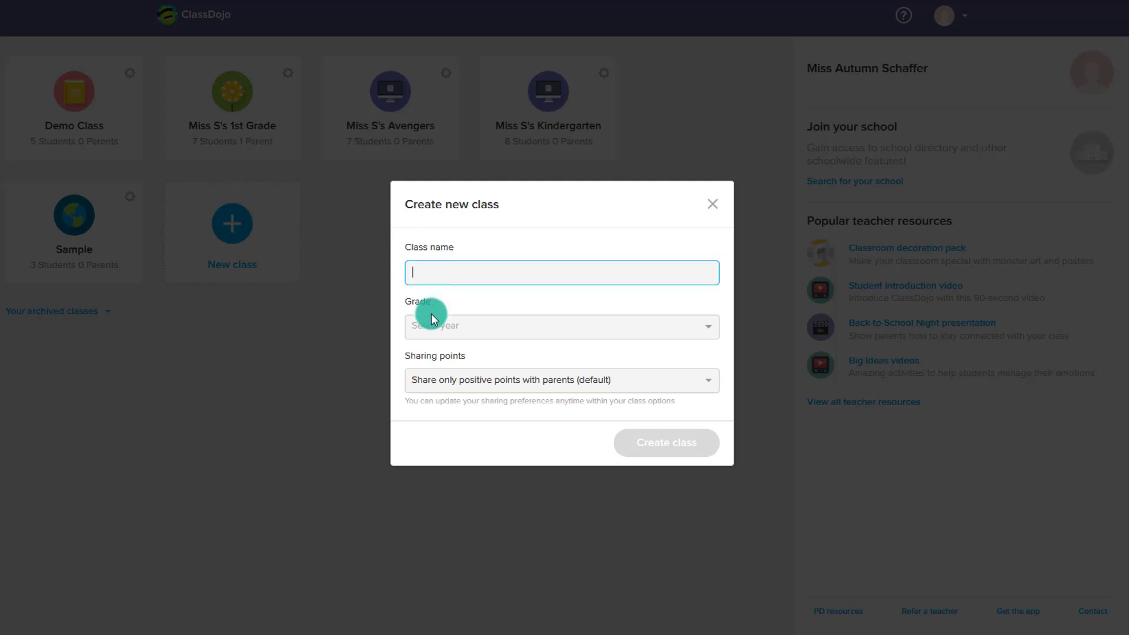
left_click(450, 381)
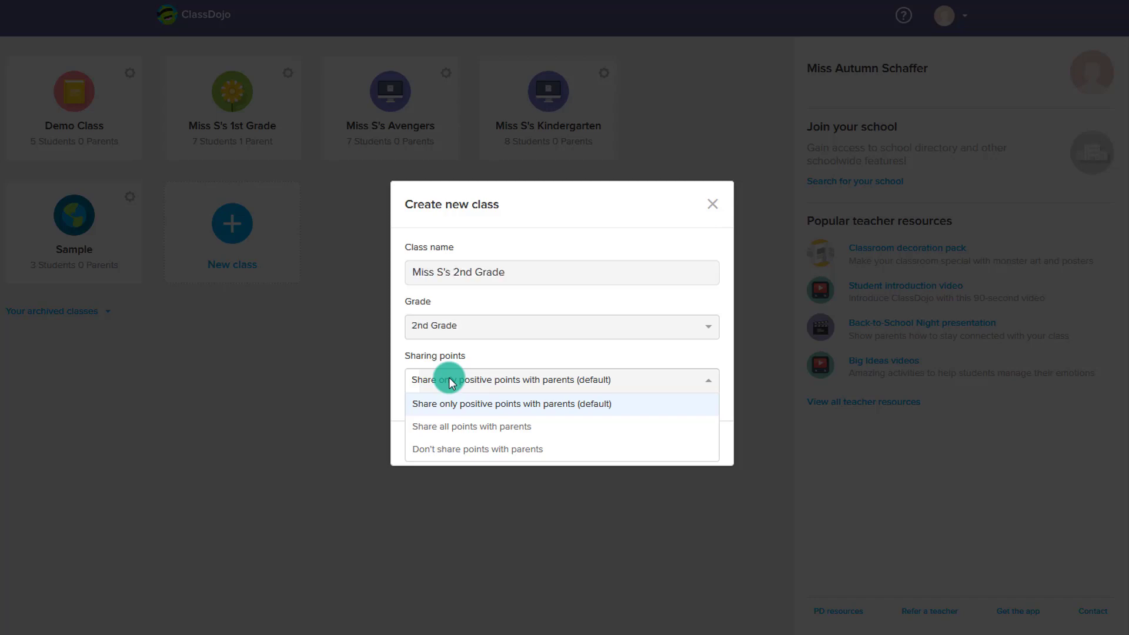
left_click(443, 428)
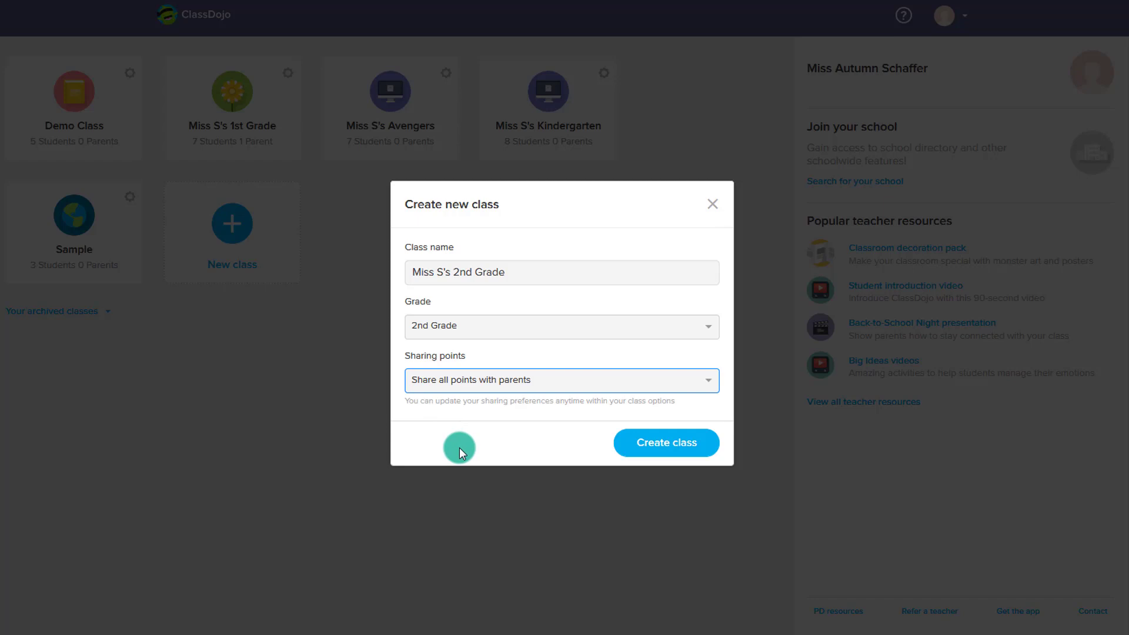
left_click(618, 442)
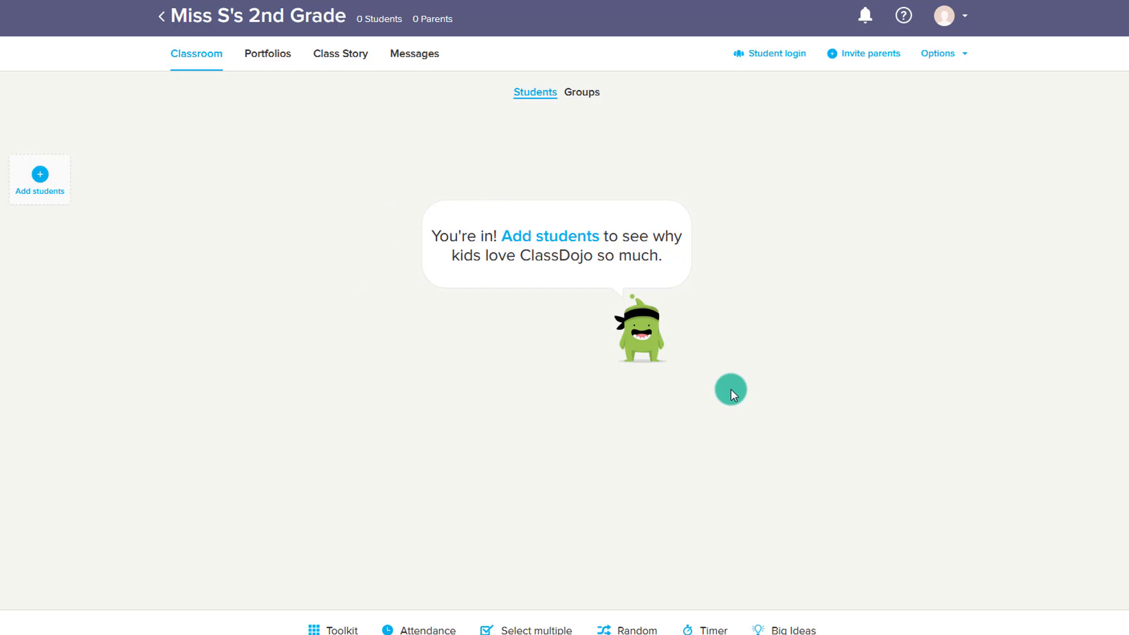
Step: Import a pasted list of four students with first and last names, save them, and open whole-class feedback
left_click(39, 182)
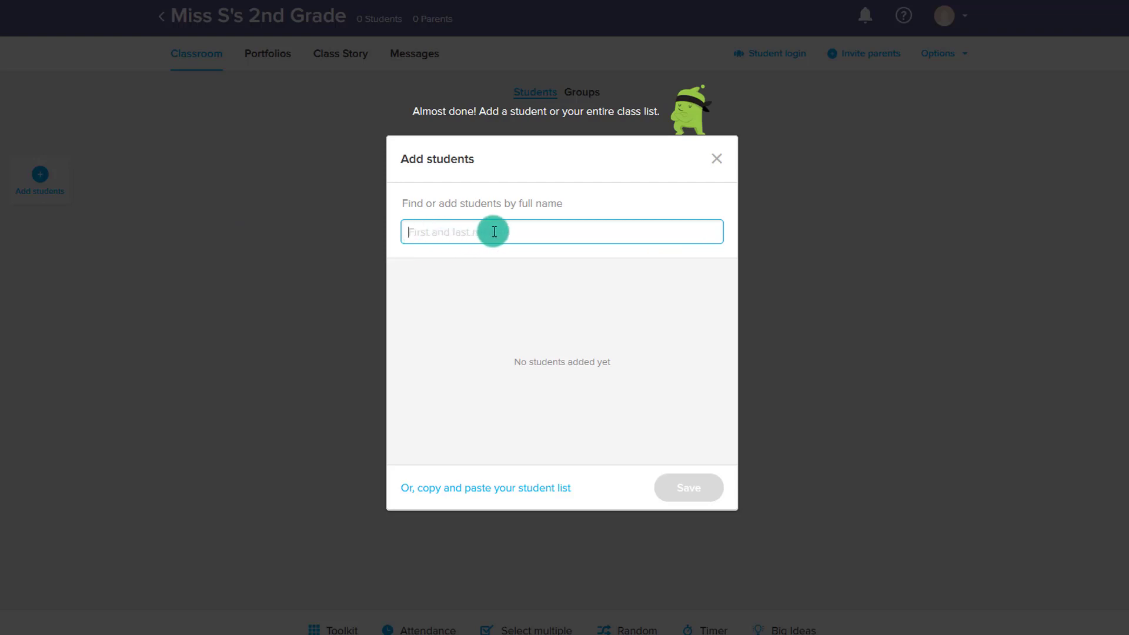
left_click(435, 488)
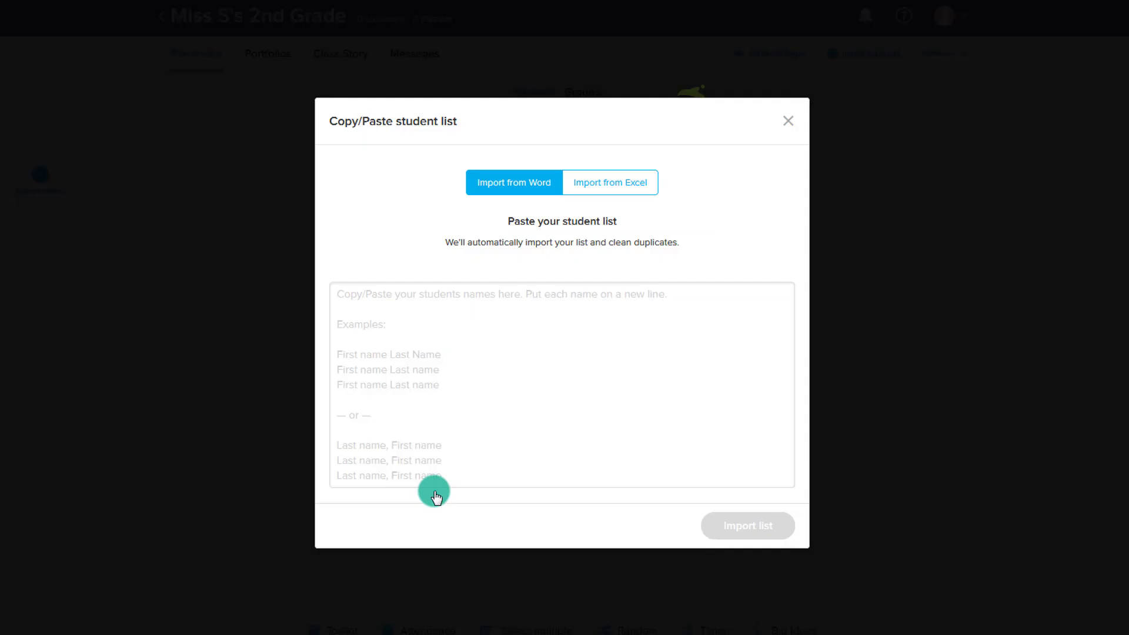
left_click(606, 189)
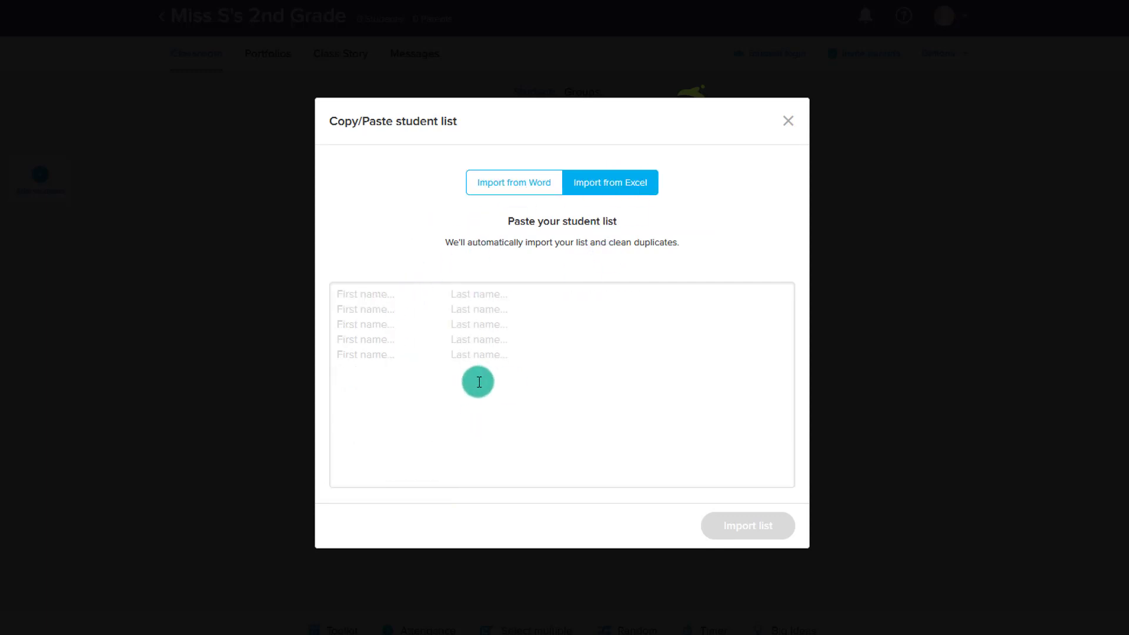
left_click(787, 122)
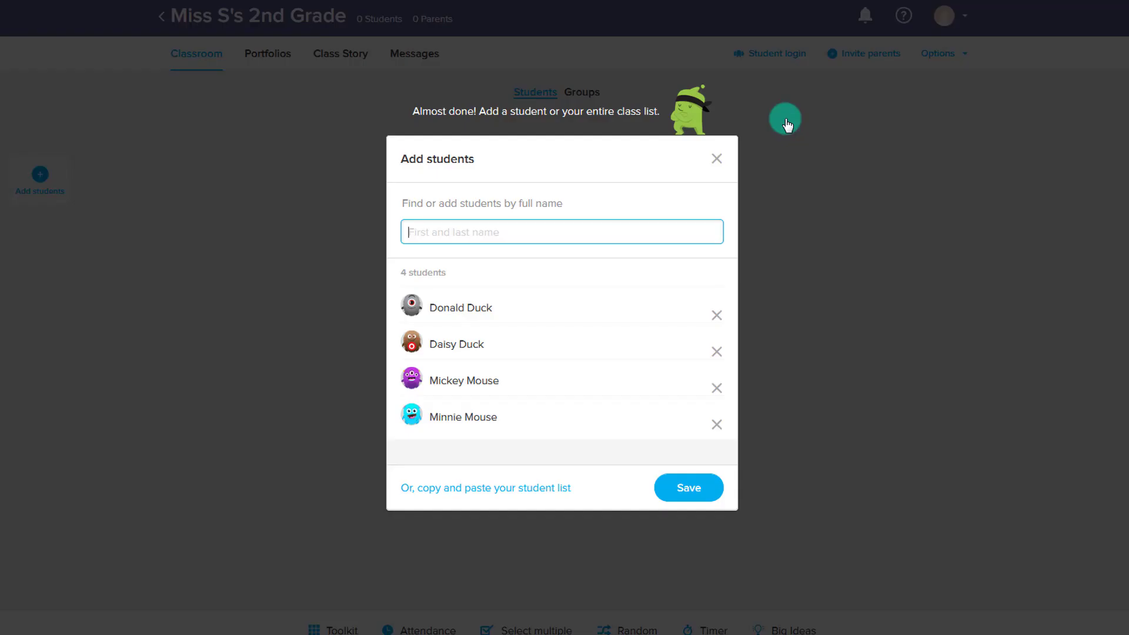
left_click(705, 491)
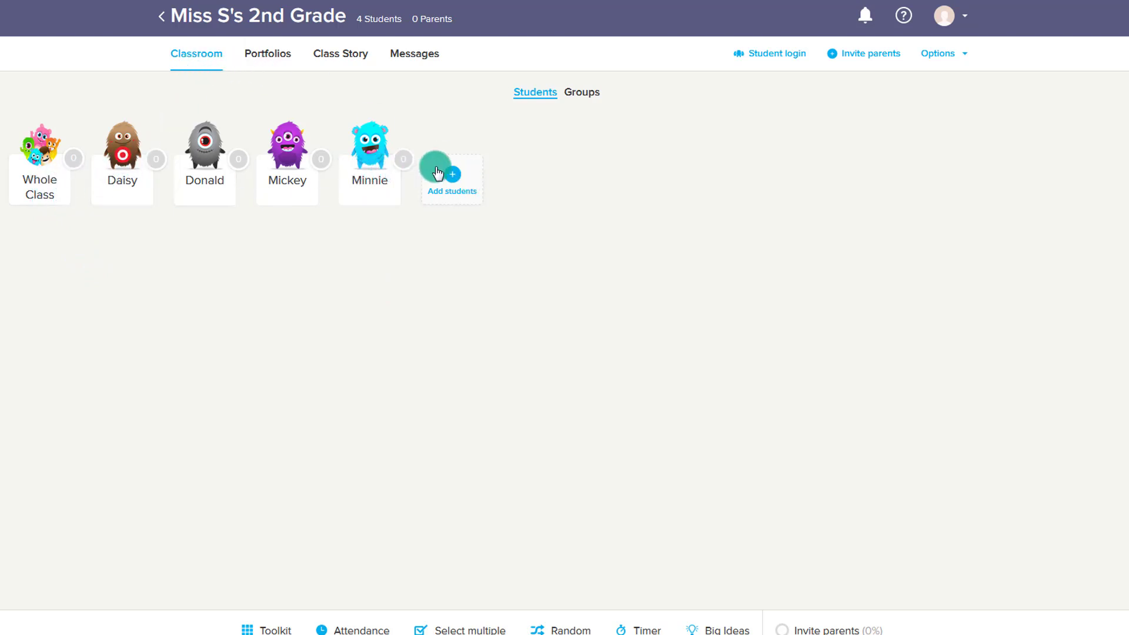
left_click(40, 186)
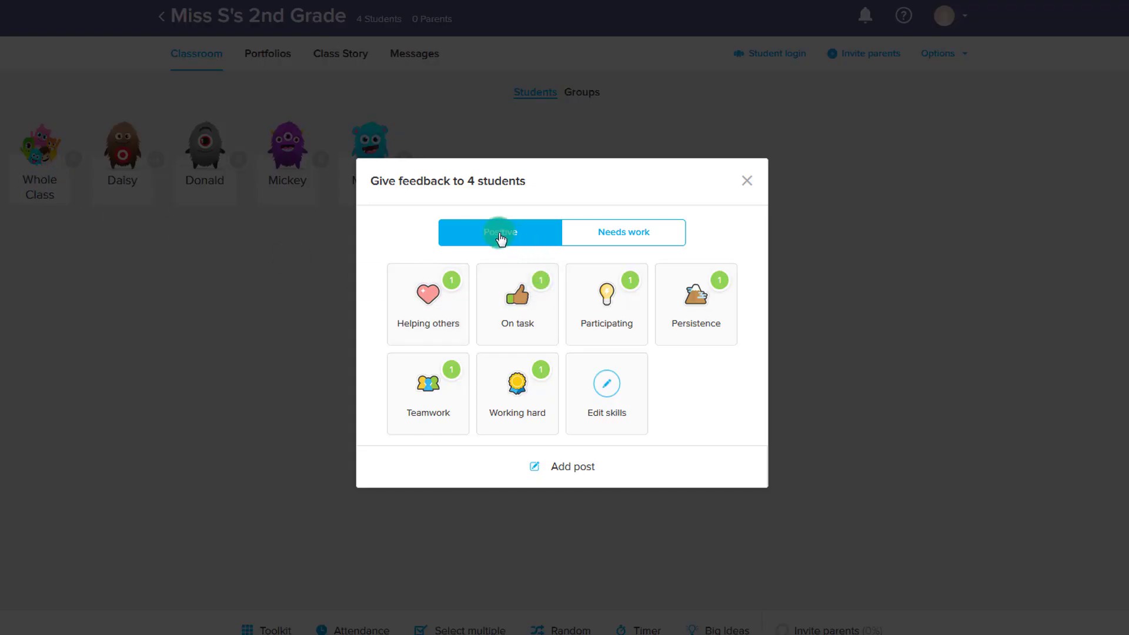
Step: Give all four students +1 for Participating from the Whole Class card
left_click(622, 239)
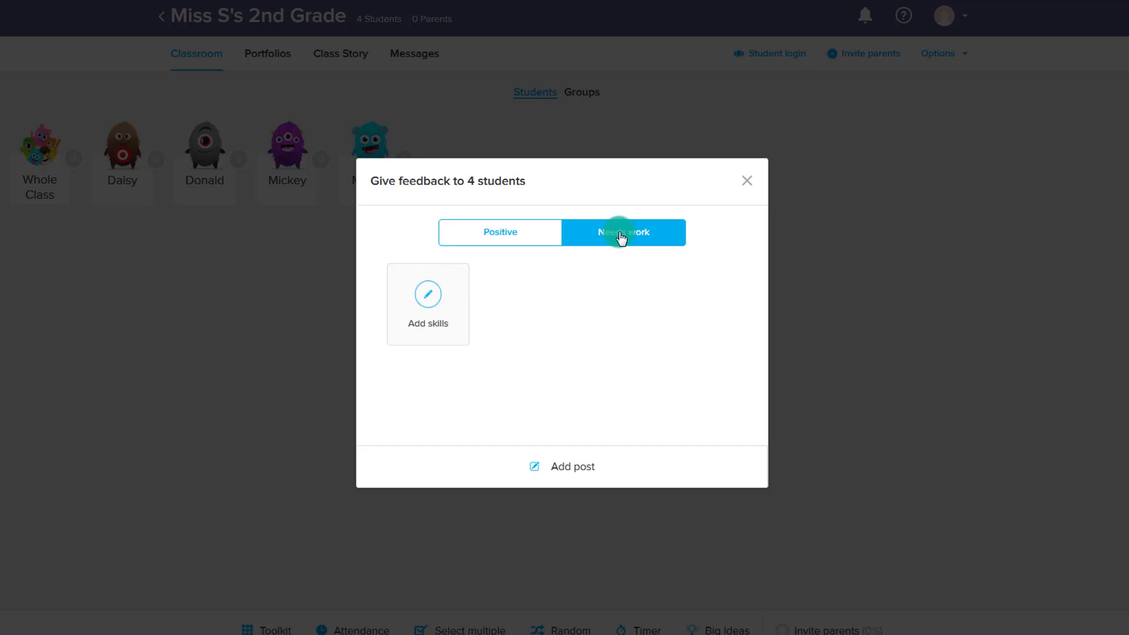
left_click(486, 240)
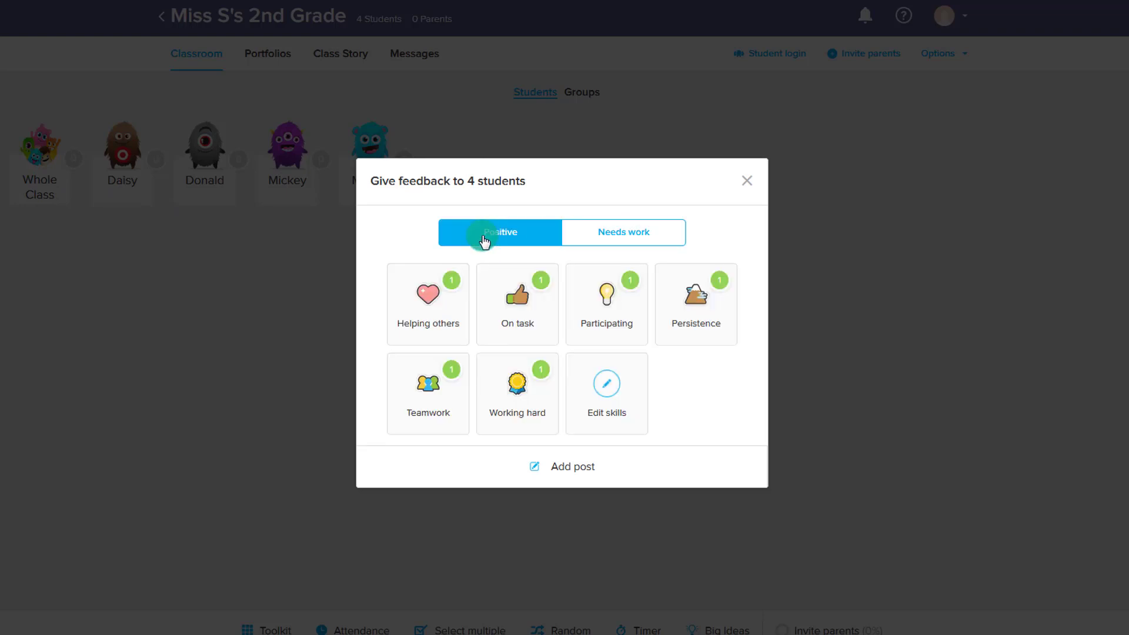
left_click(609, 323)
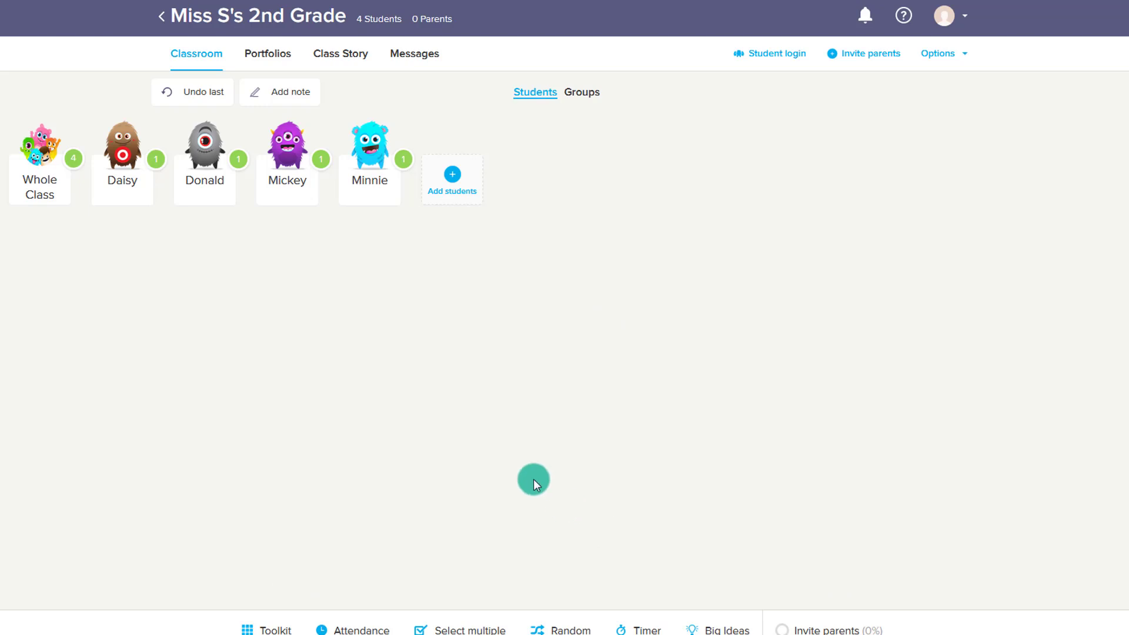
left_click(373, 194)
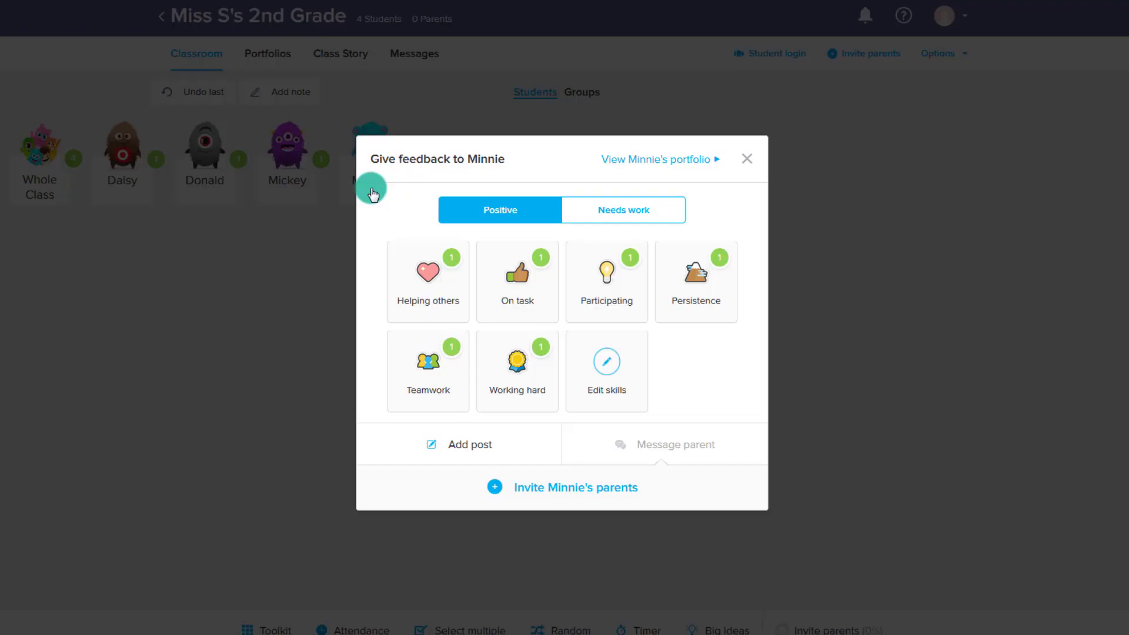
Step: Award two students +1 Working hard, posting 'Daisy is so hardworking!' to Daisy's portfolio
left_click(519, 395)
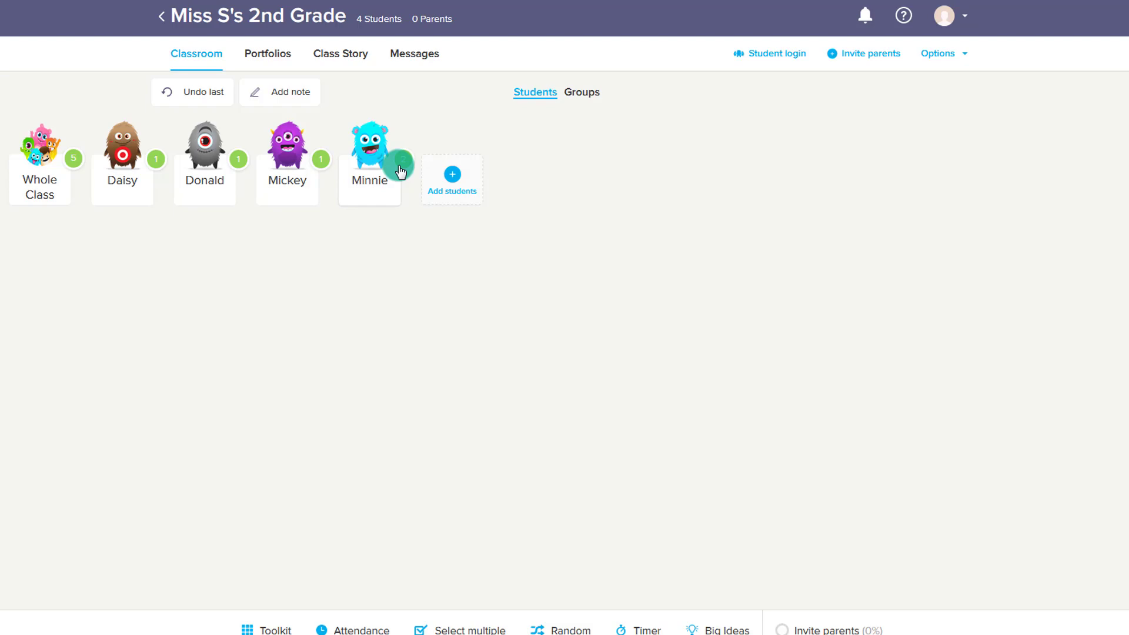
left_click(130, 182)
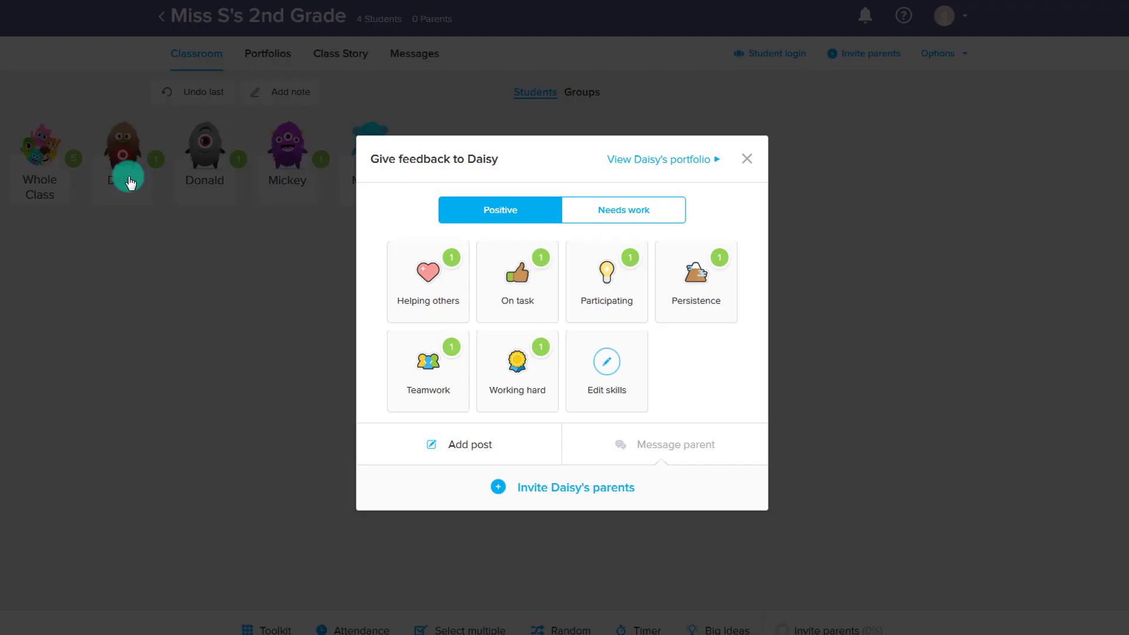
left_click(480, 447)
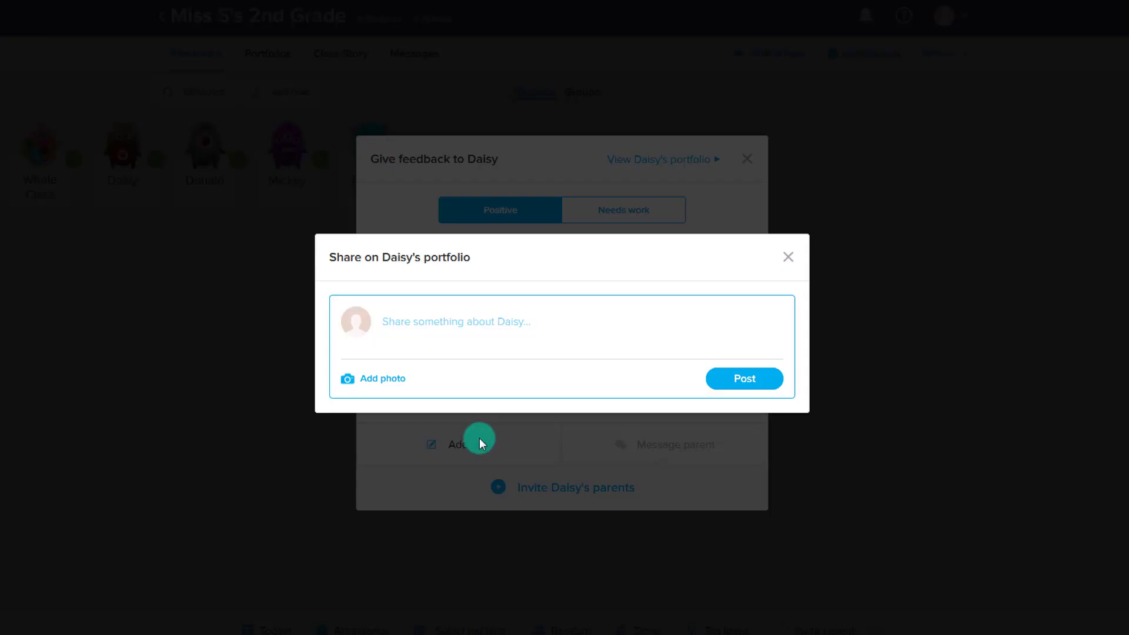
type("Daisy is so hardworking!")
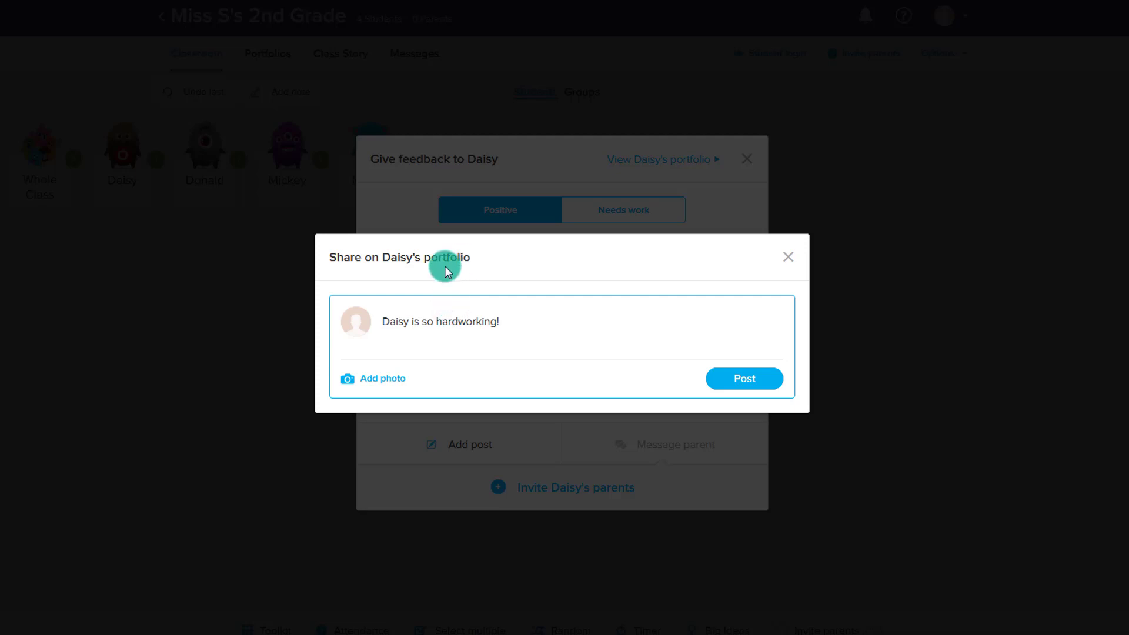
left_click(743, 381)
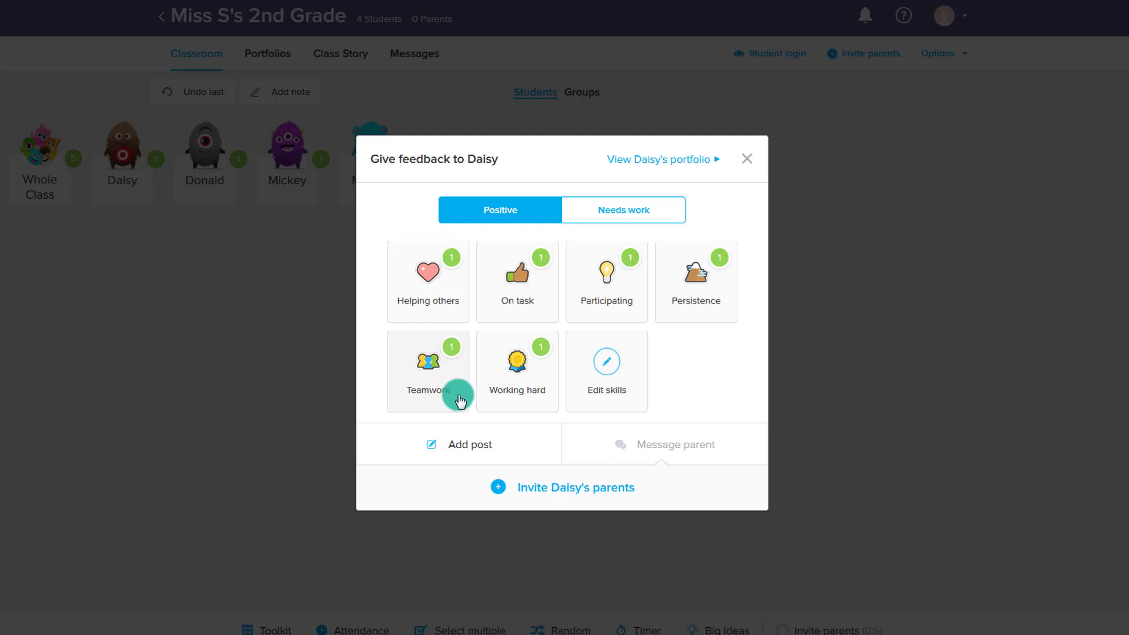
left_click(513, 385)
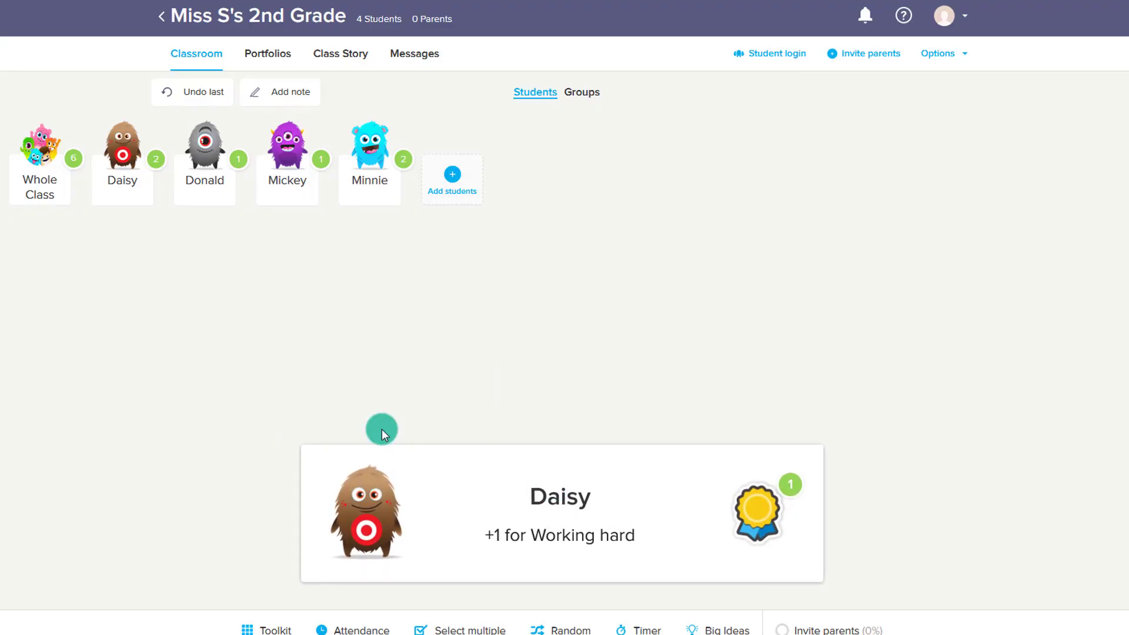
Step: View the grey-avatar student's needs-work skills, then open the class skill settings
left_click(122, 188)
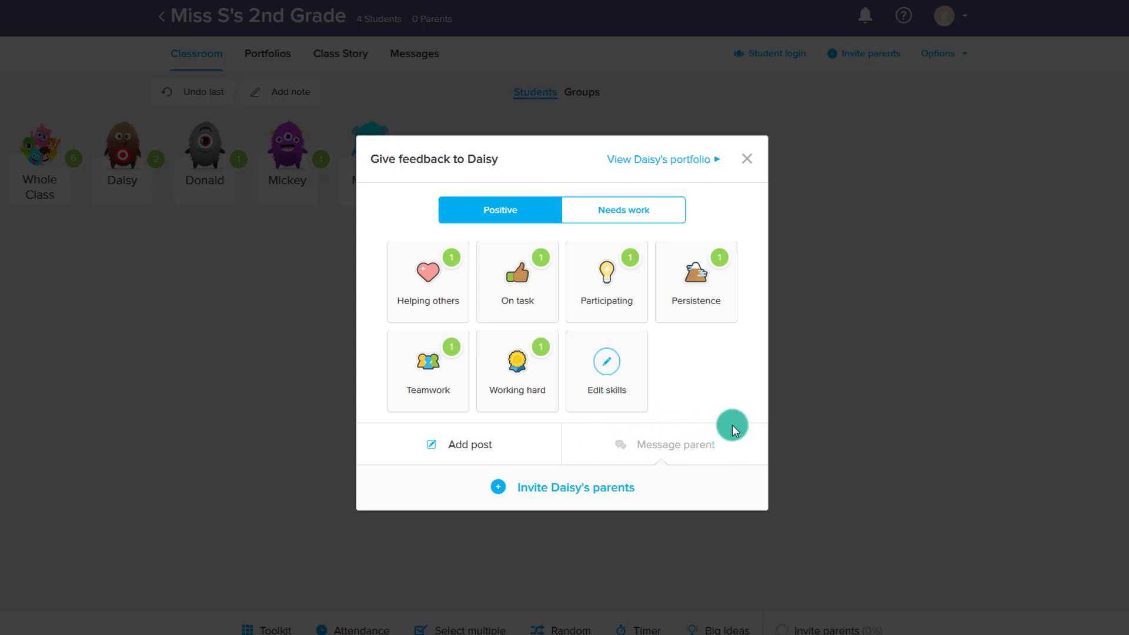
left_click(746, 158)
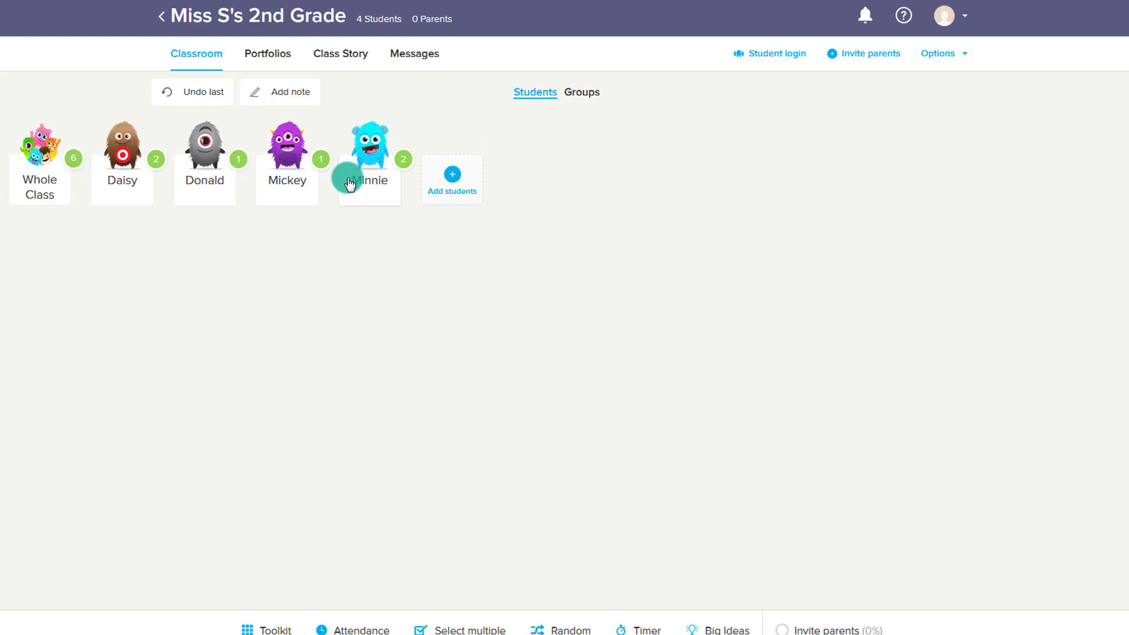
left_click(206, 186)
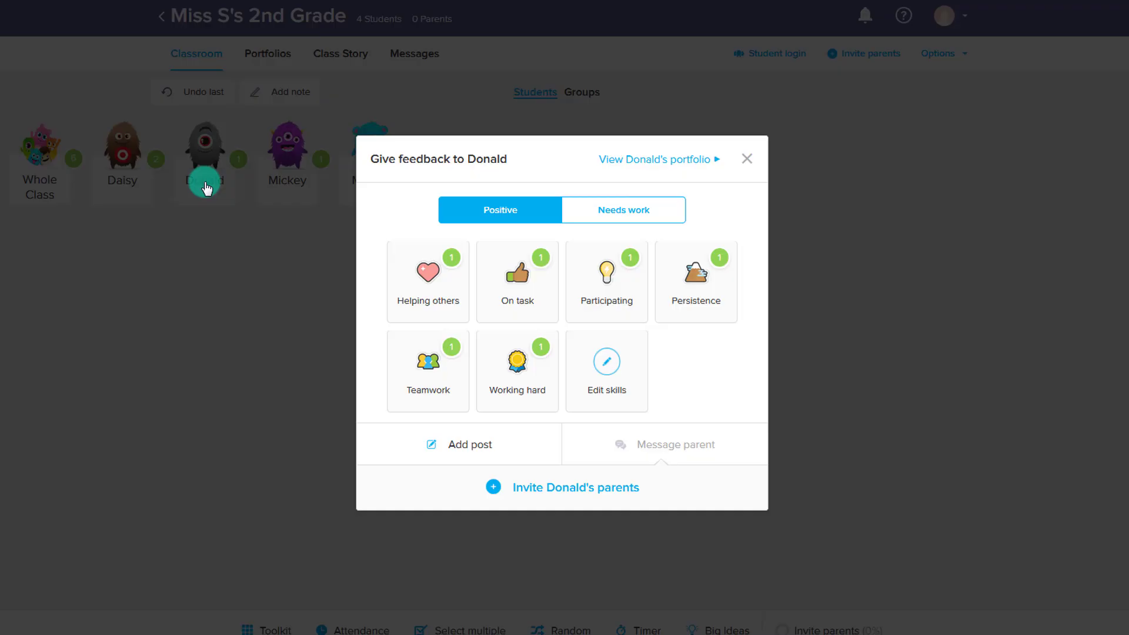
left_click(623, 220)
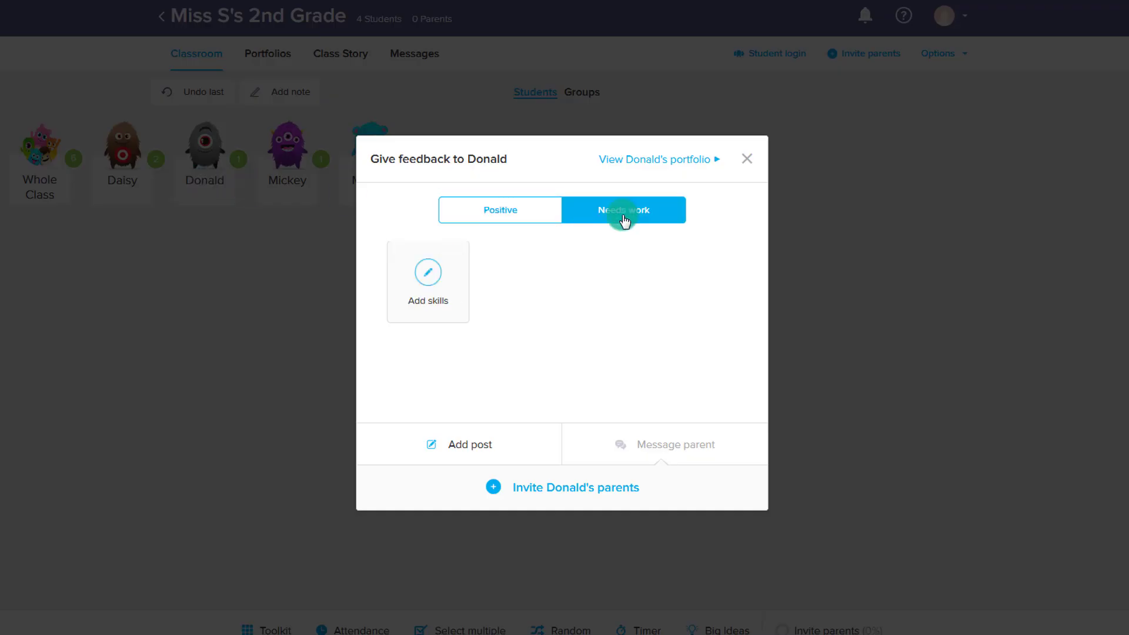
left_click(428, 281)
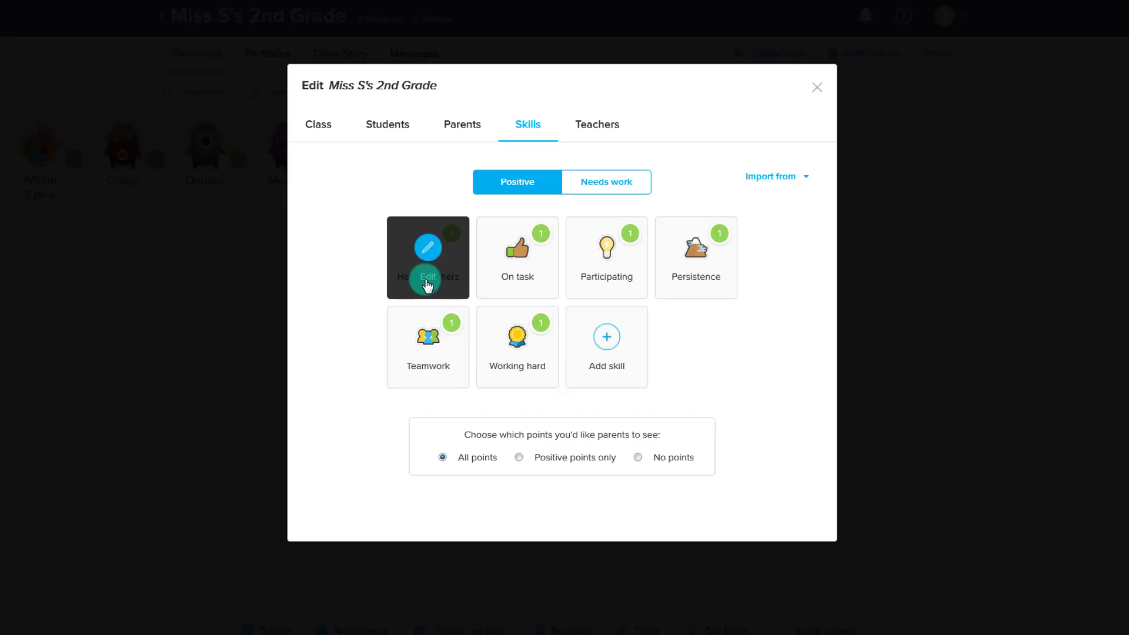
Step: Create needs-work skill 'No Homework' with the checkbox icon and point weight -1
left_click(623, 191)
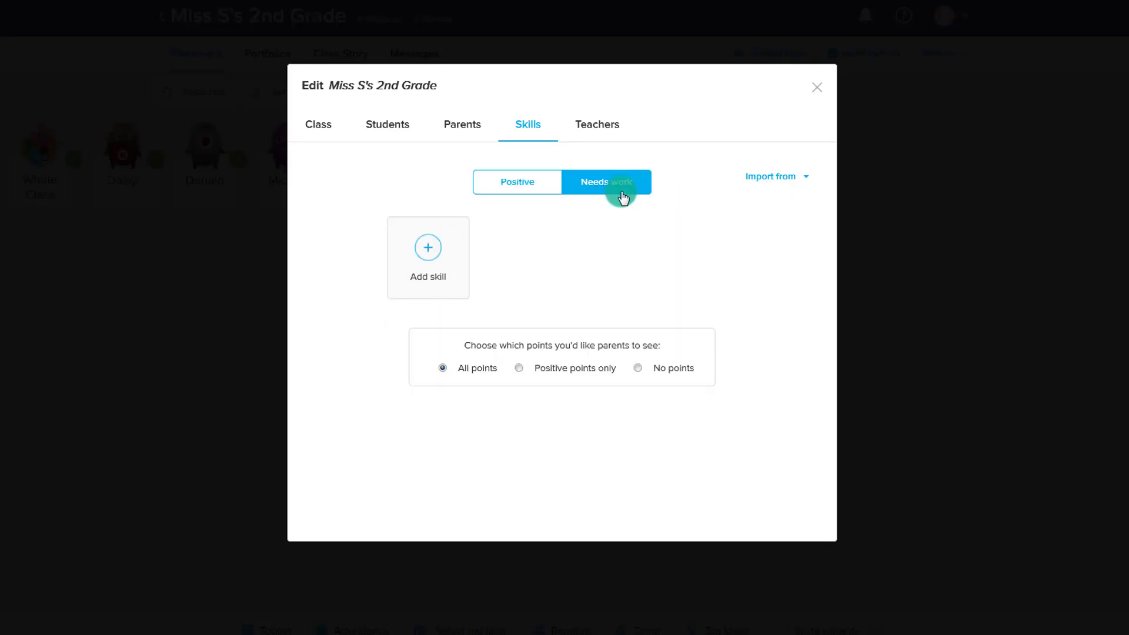
left_click(428, 253)
type("No Homework")
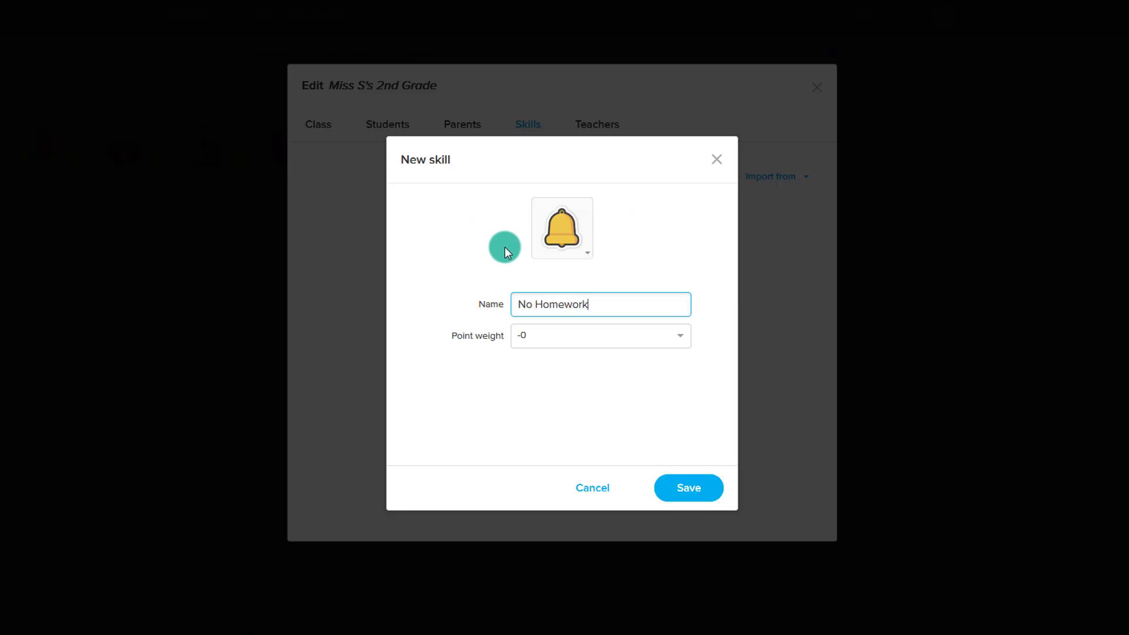
left_click(561, 232)
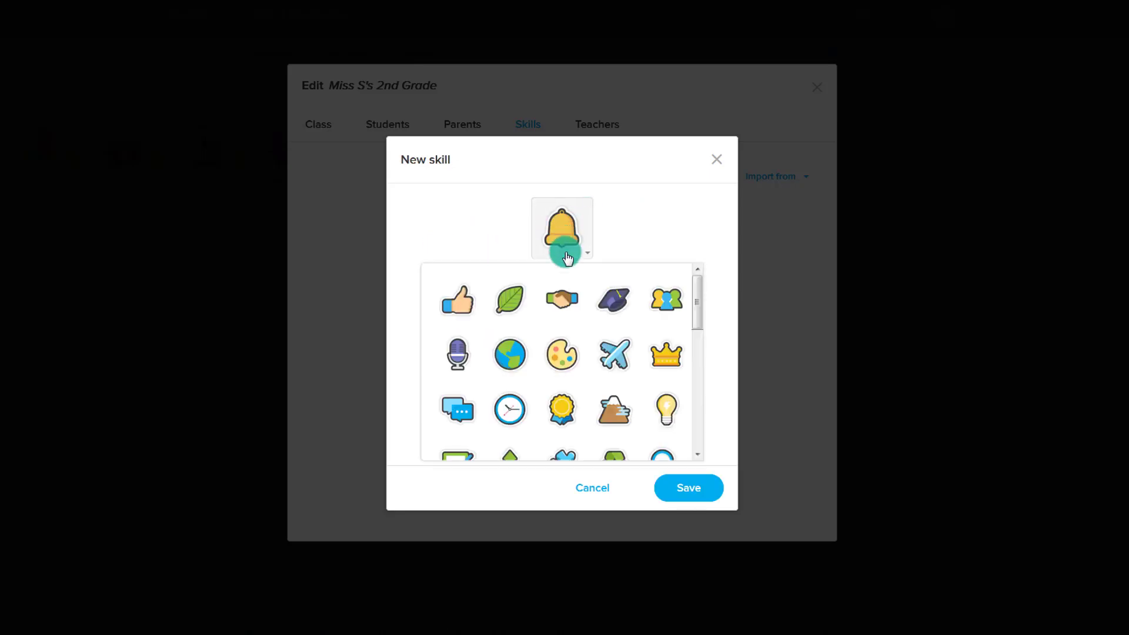
scroll(581, 341, "down", 1)
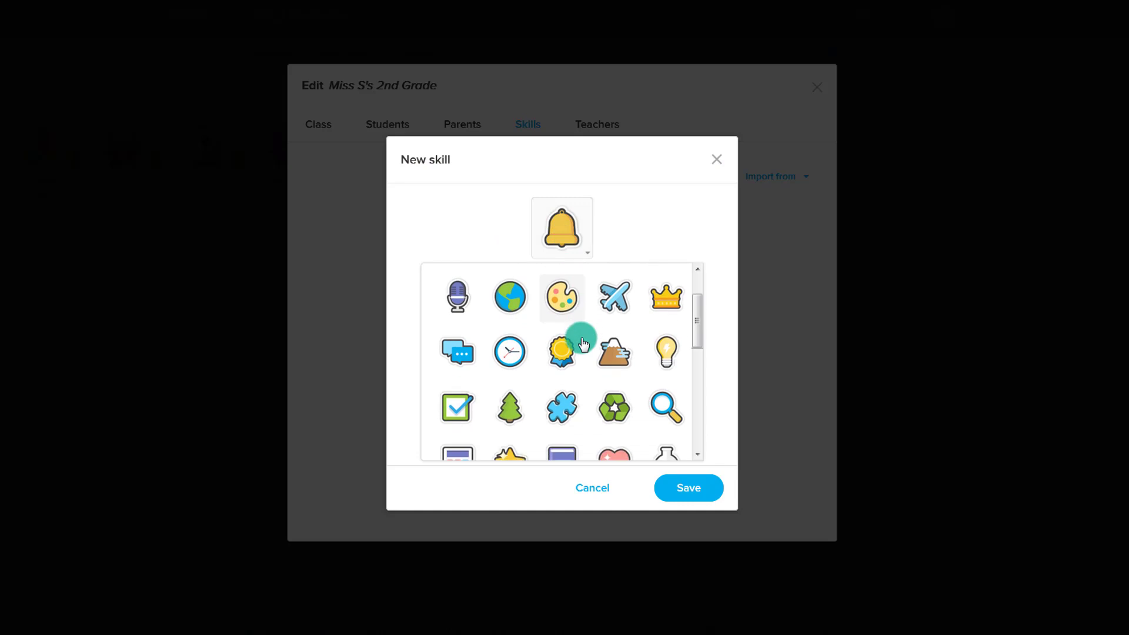
scroll(580, 339, "down", 1)
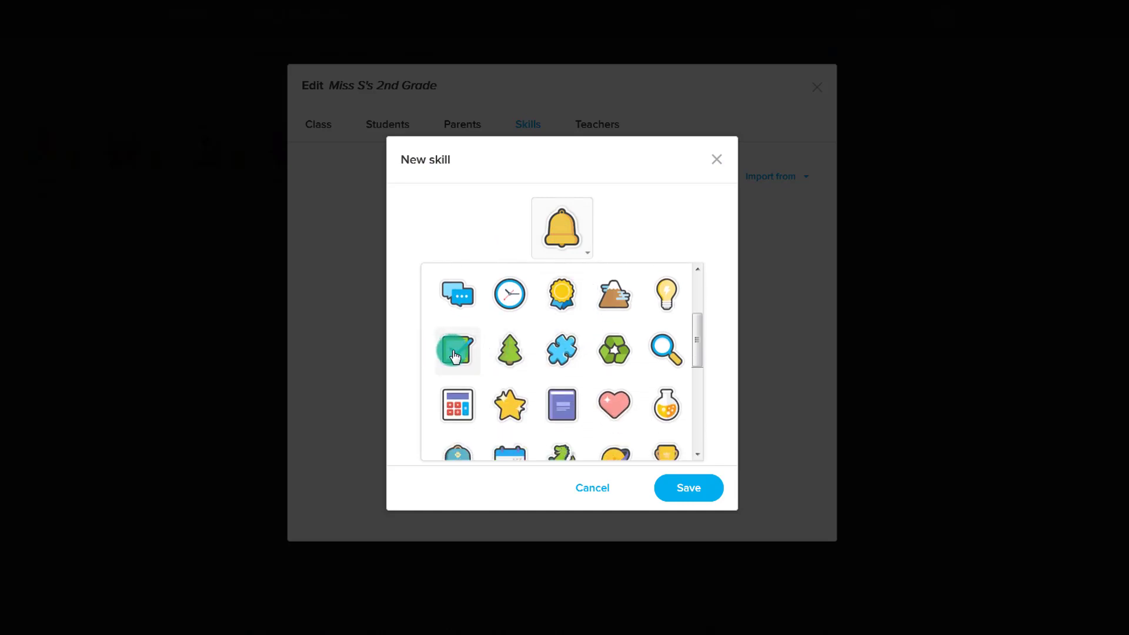
left_click(448, 356)
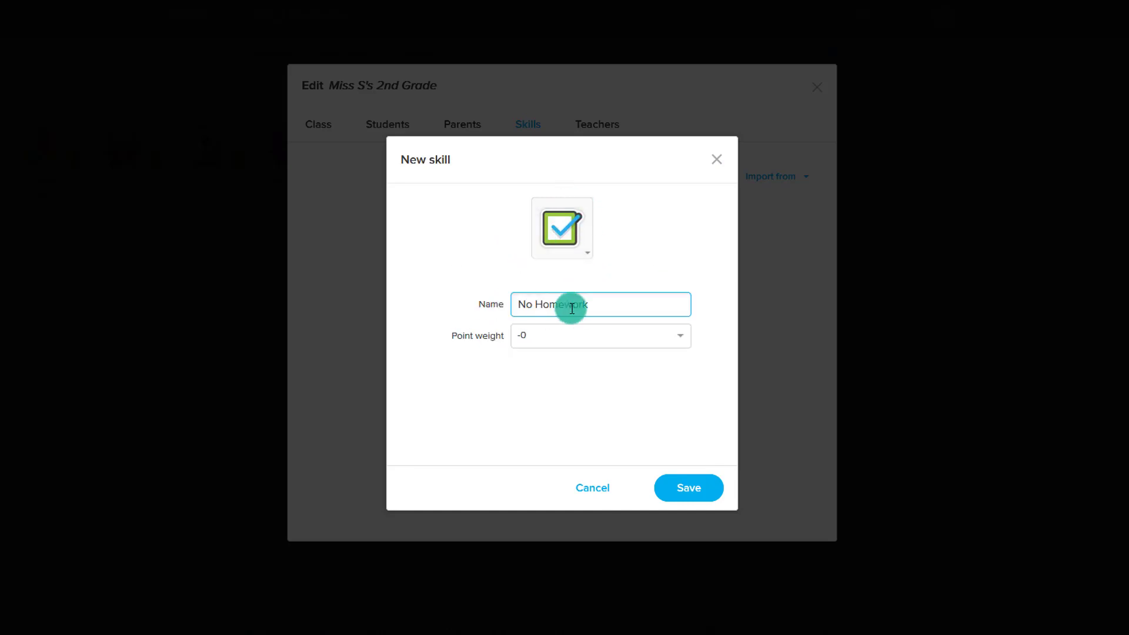
left_click(532, 340)
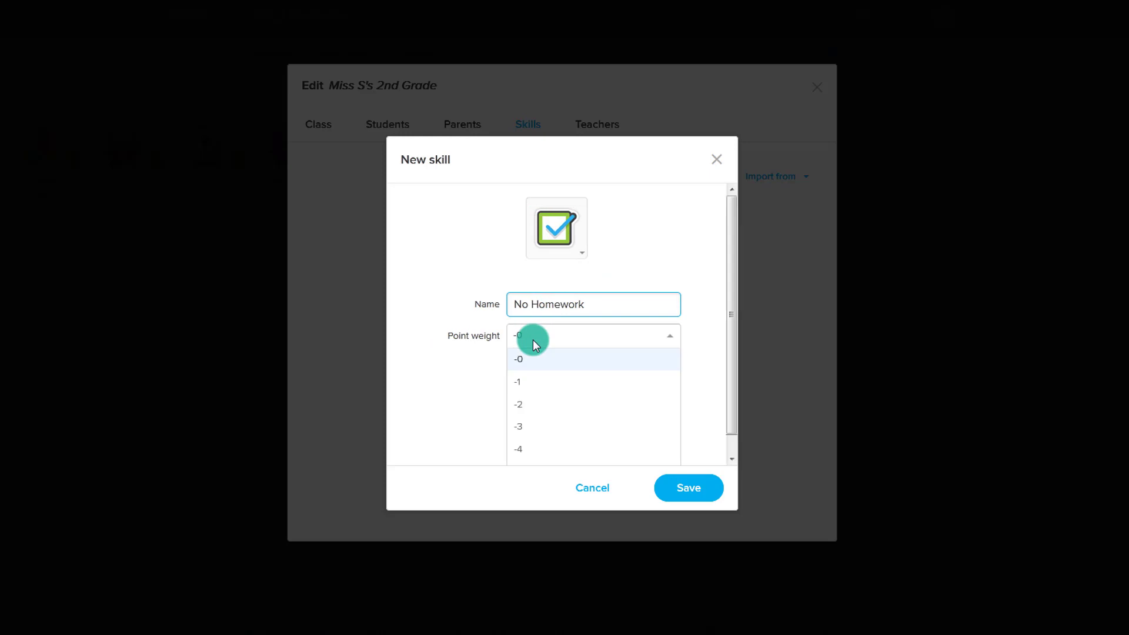
left_click(529, 379)
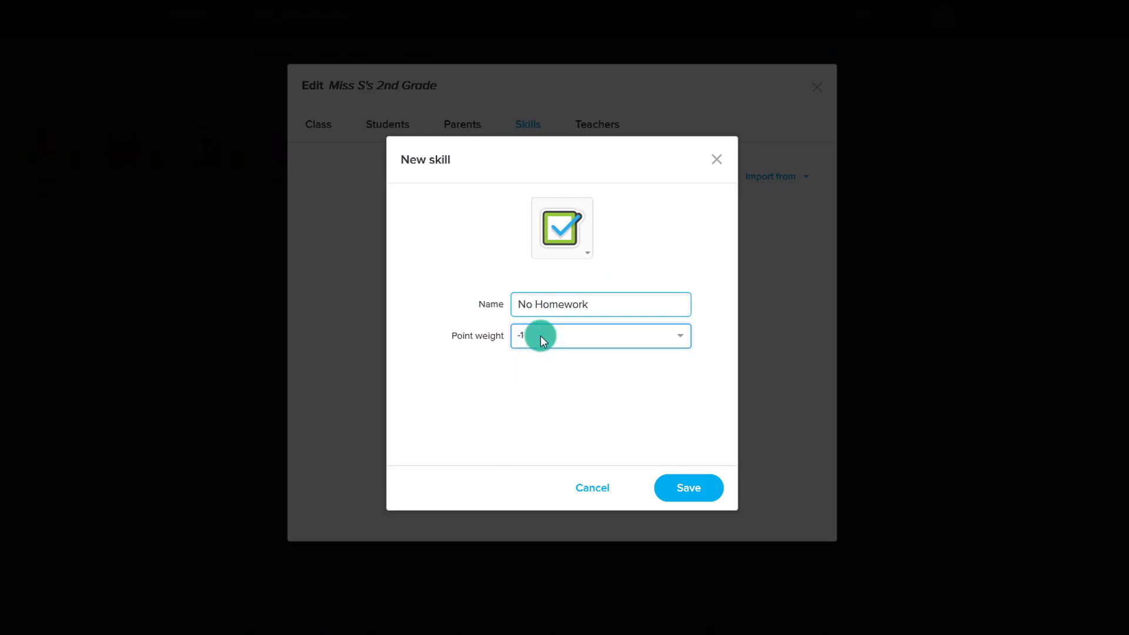
left_click(683, 490)
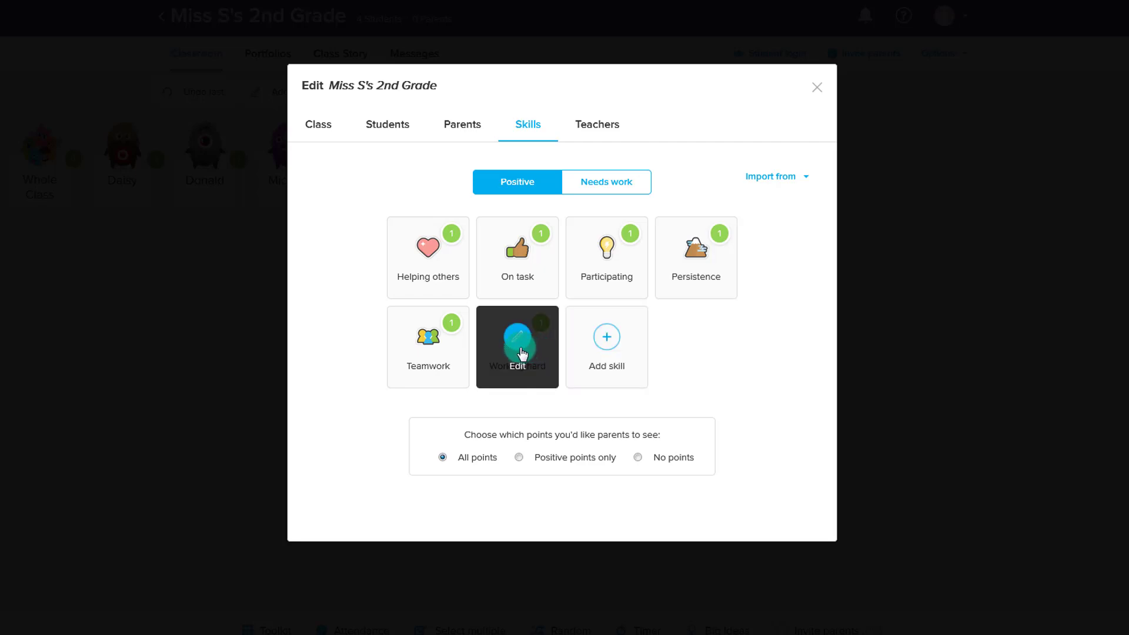
Step: Change the Teamwork skill's point weight to 2 and save
left_click(433, 347)
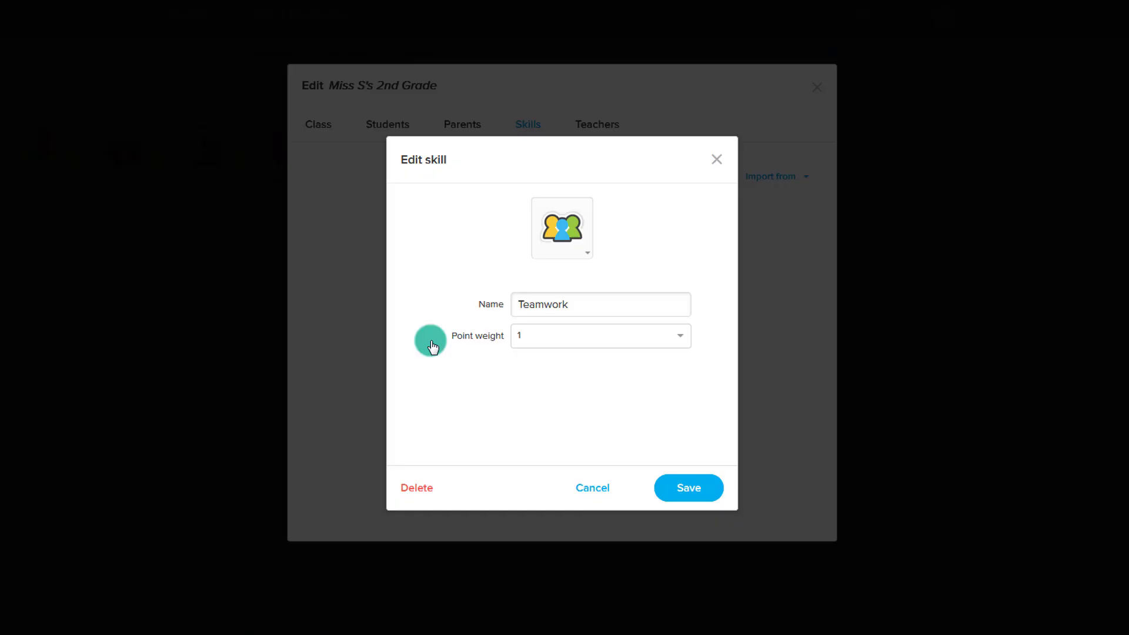
left_click(539, 336)
left_click(541, 406)
left_click(689, 490)
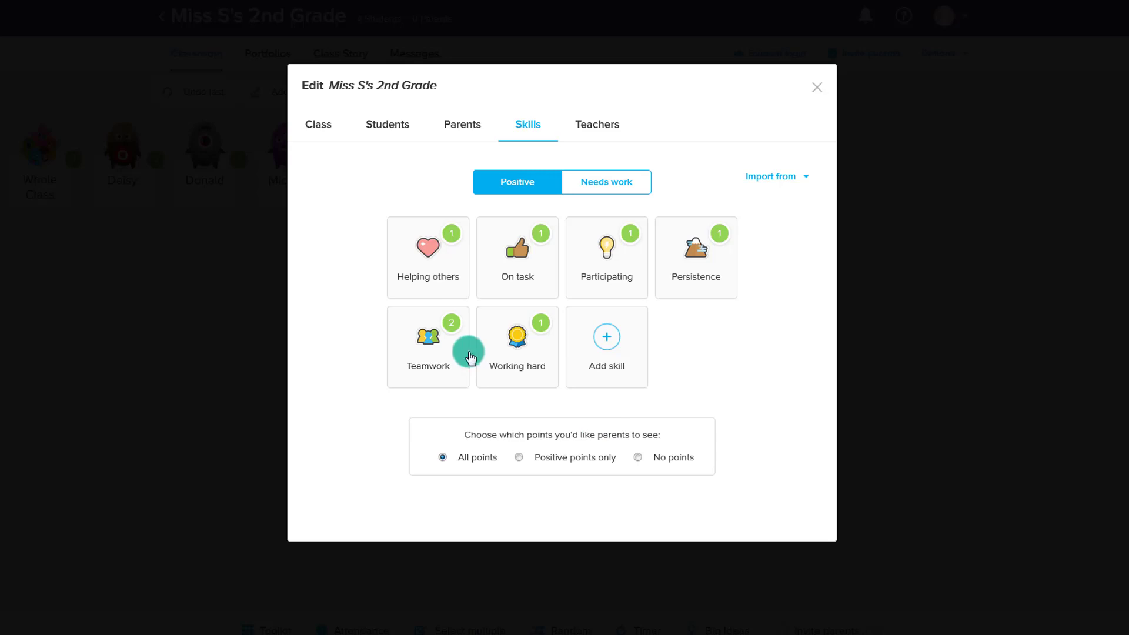
Step: Start another new skill, then leave class settings and show Donald's needs-work skills
left_click(591, 362)
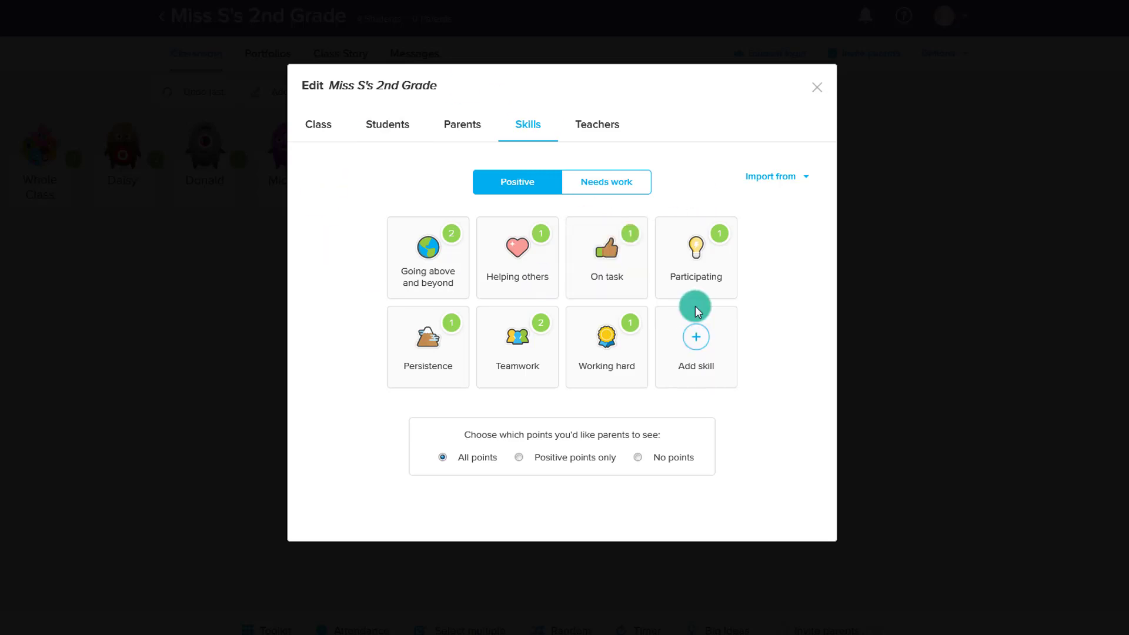
key("Escape")
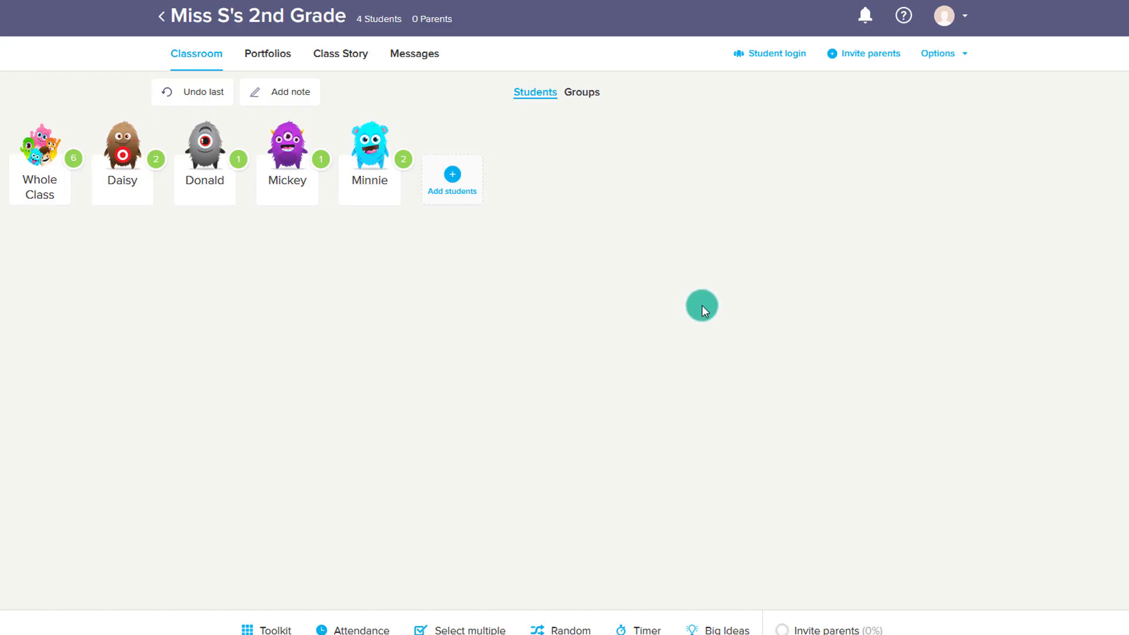
left_click(192, 179)
left_click(647, 217)
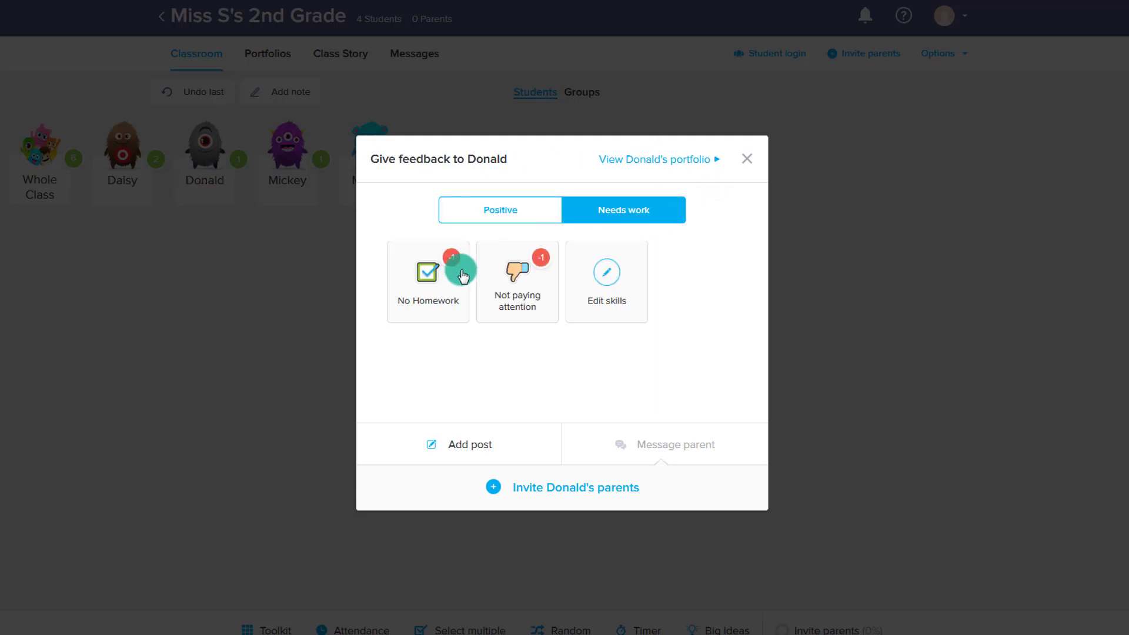
Step: Give Donald -1 No Homework with the note 'Did not turn in math homework, pg. 5-6'
left_click(436, 286)
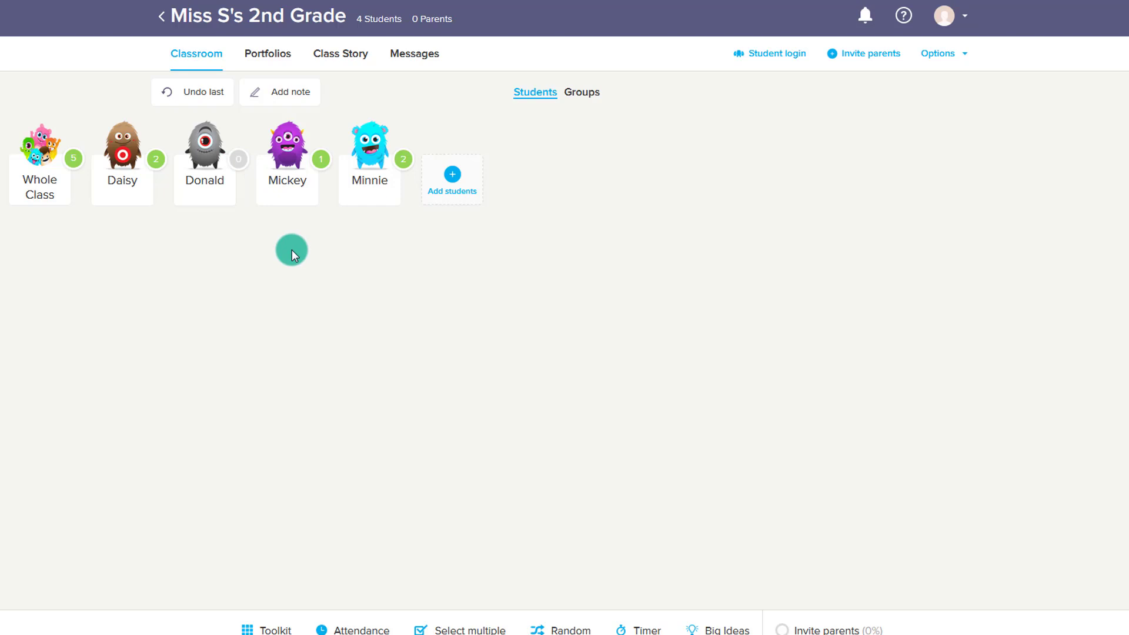
left_click(293, 93)
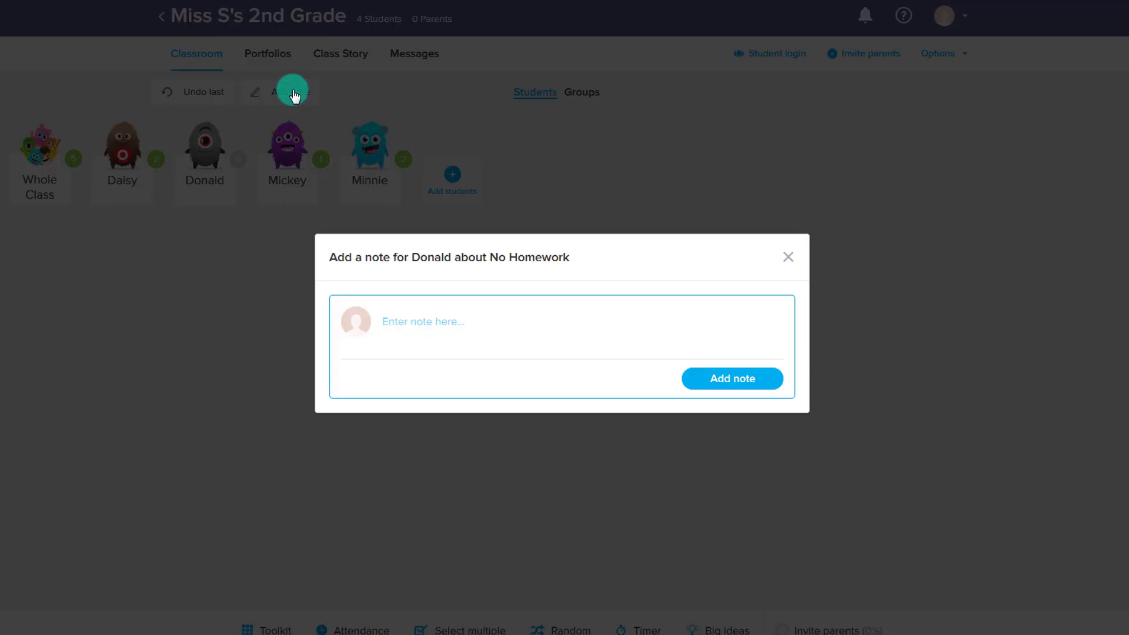
left_click_drag(413, 259, 494, 319)
left_click(494, 319)
type("Did not turn in math homework, pg. 5-6")
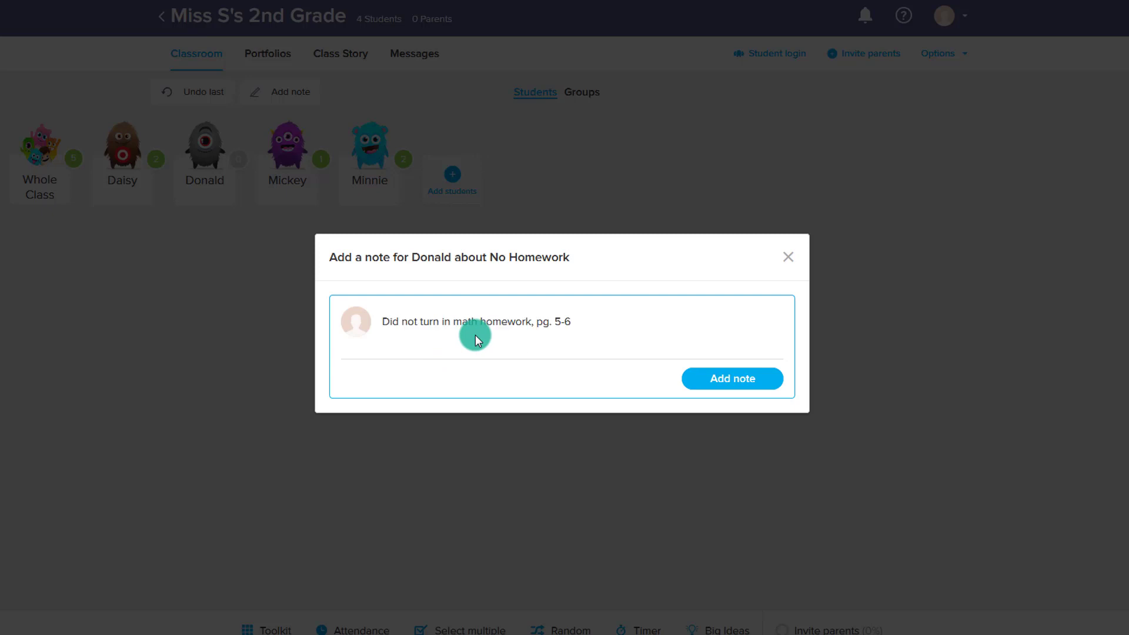
left_click(705, 391)
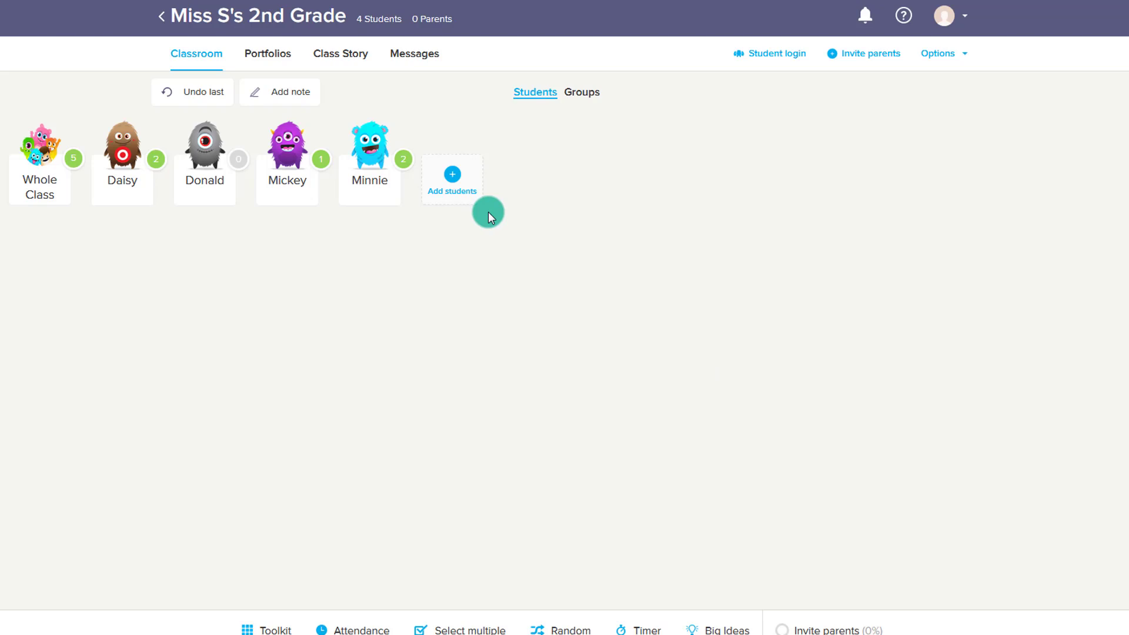
Step: Create 'Duck Group' containing Daisy and Donald in the Groups view
left_click(584, 94)
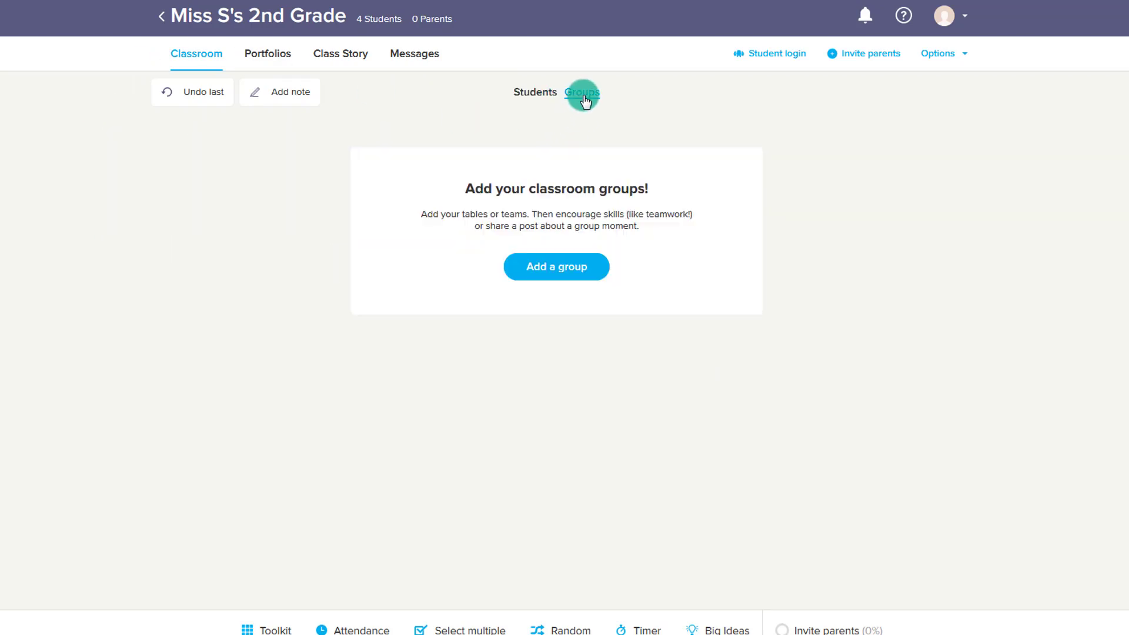
left_click(574, 278)
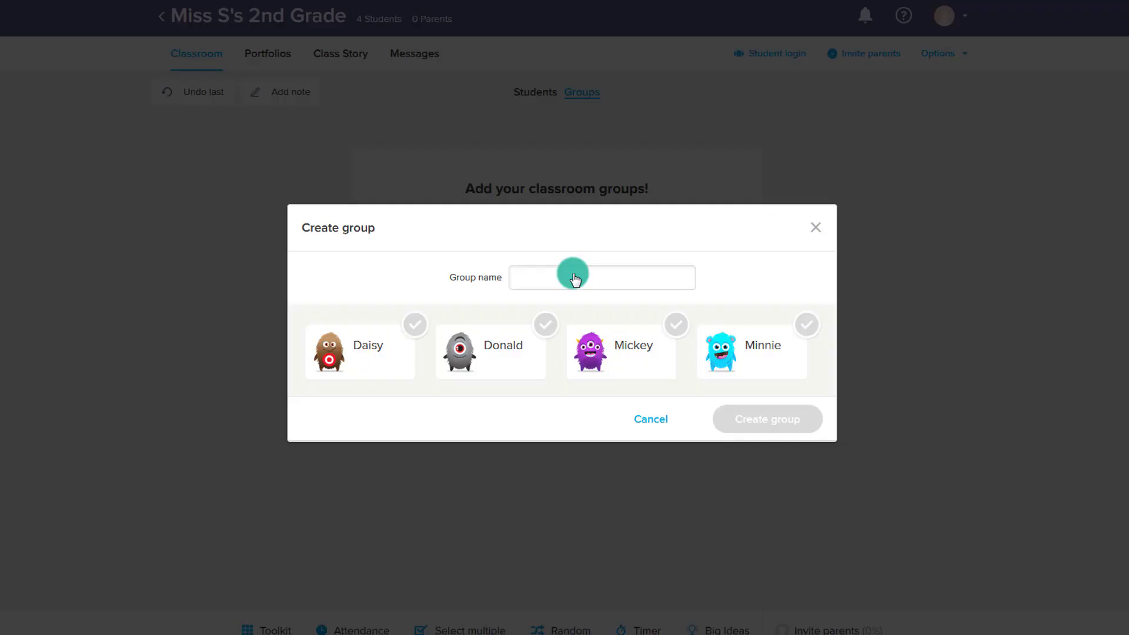
left_click(389, 353)
left_click(494, 353)
left_click(537, 274)
type("Duck Group")
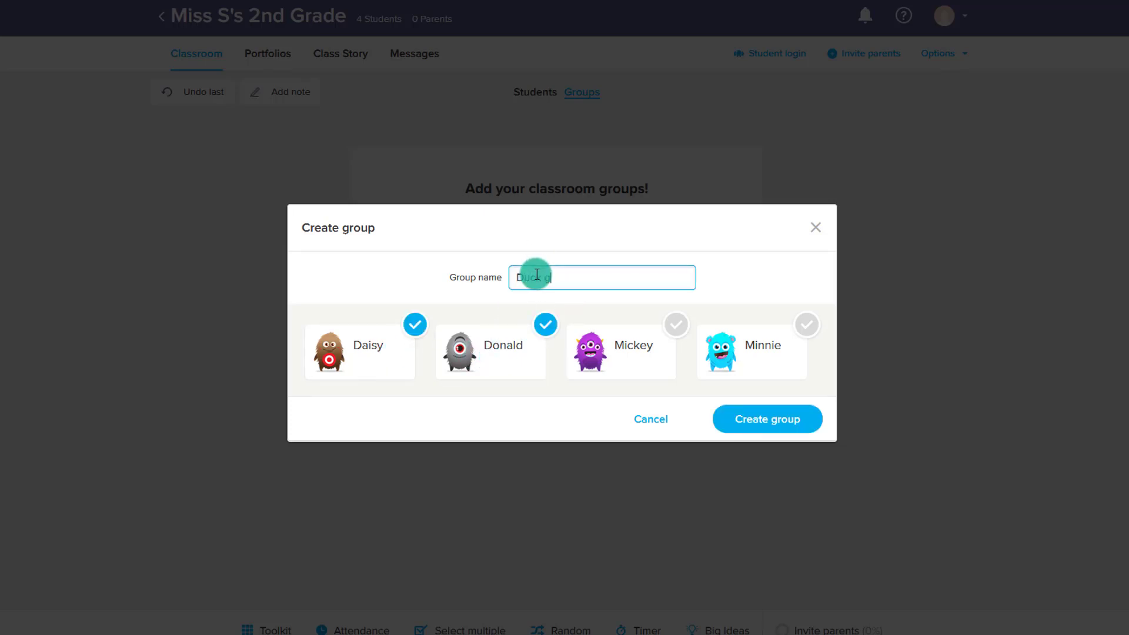
left_click(758, 420)
Step: Create 'Mouse Group' containing Mickey and Minnie
left_click(250, 160)
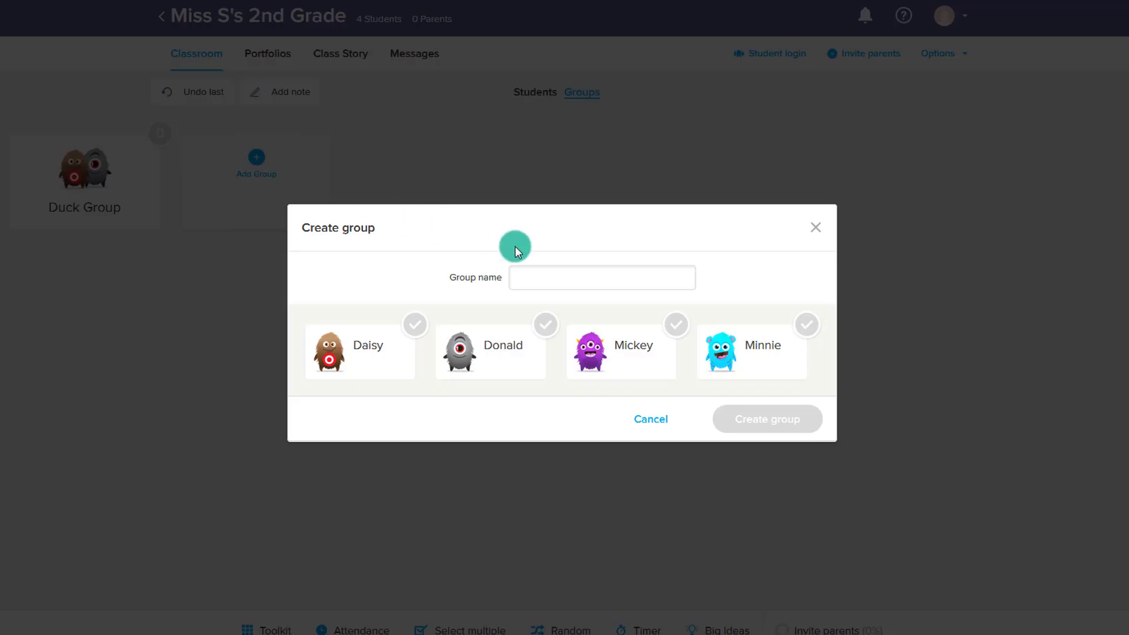
left_click(676, 324)
left_click(806, 324)
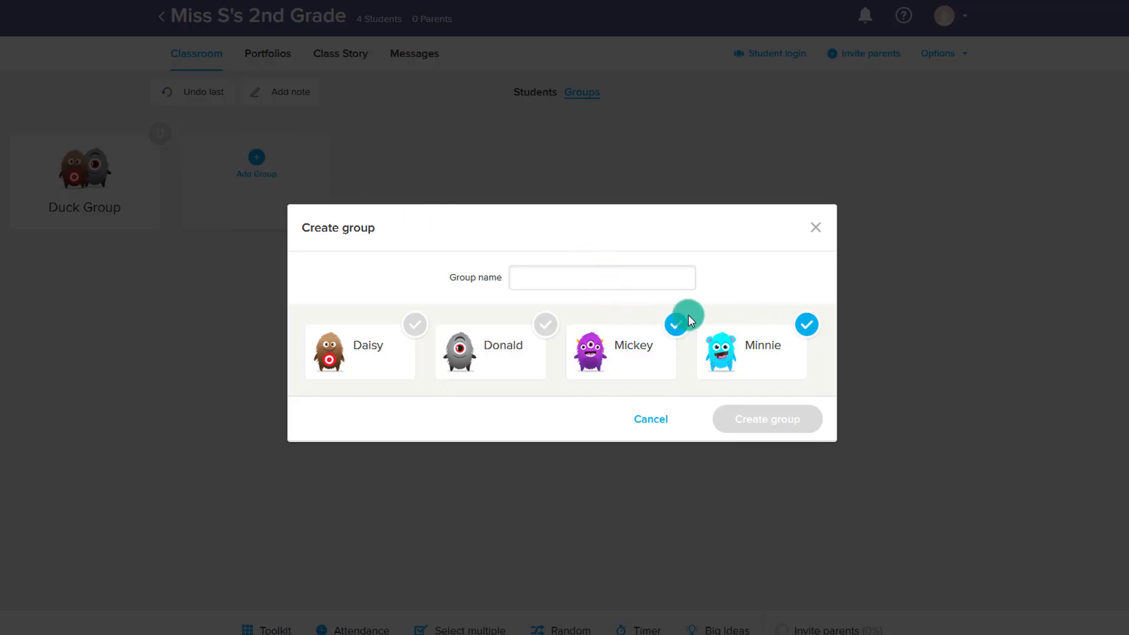
left_click(600, 282)
type("Mouse Group")
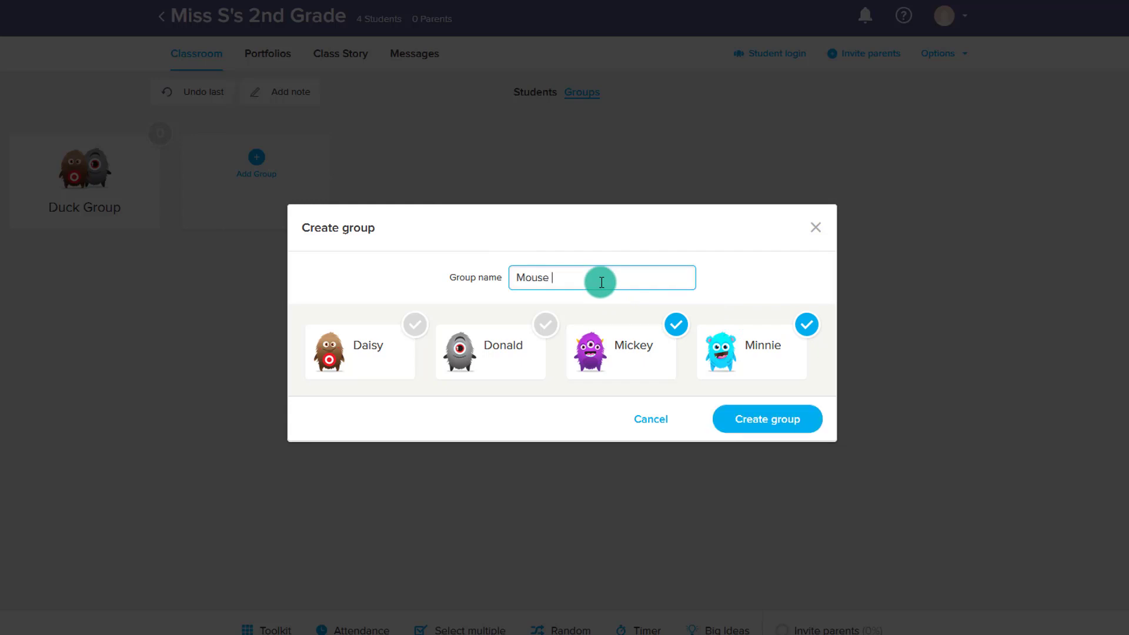
left_click(786, 410)
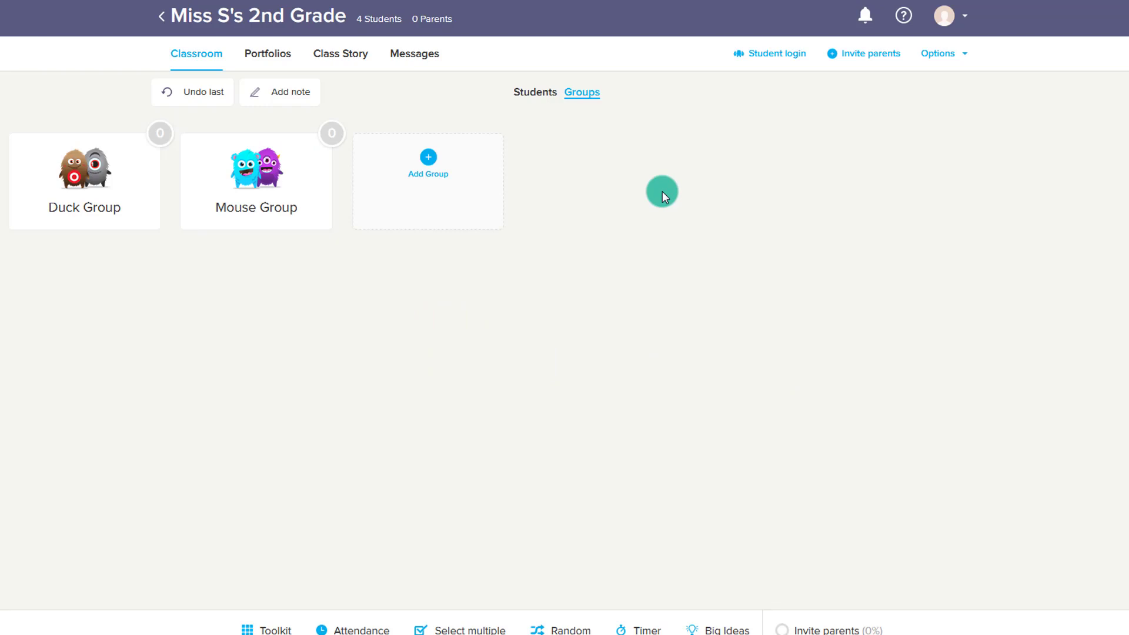
Step: Award Mouse Group +2 for Going above and beyond
left_click(258, 200)
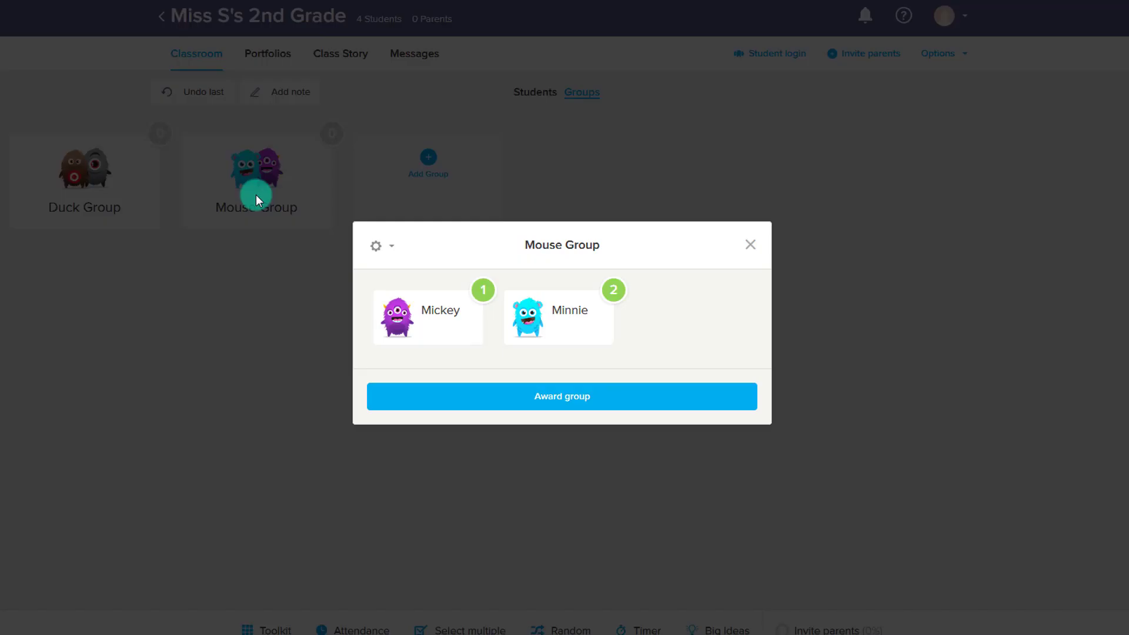
left_click(522, 396)
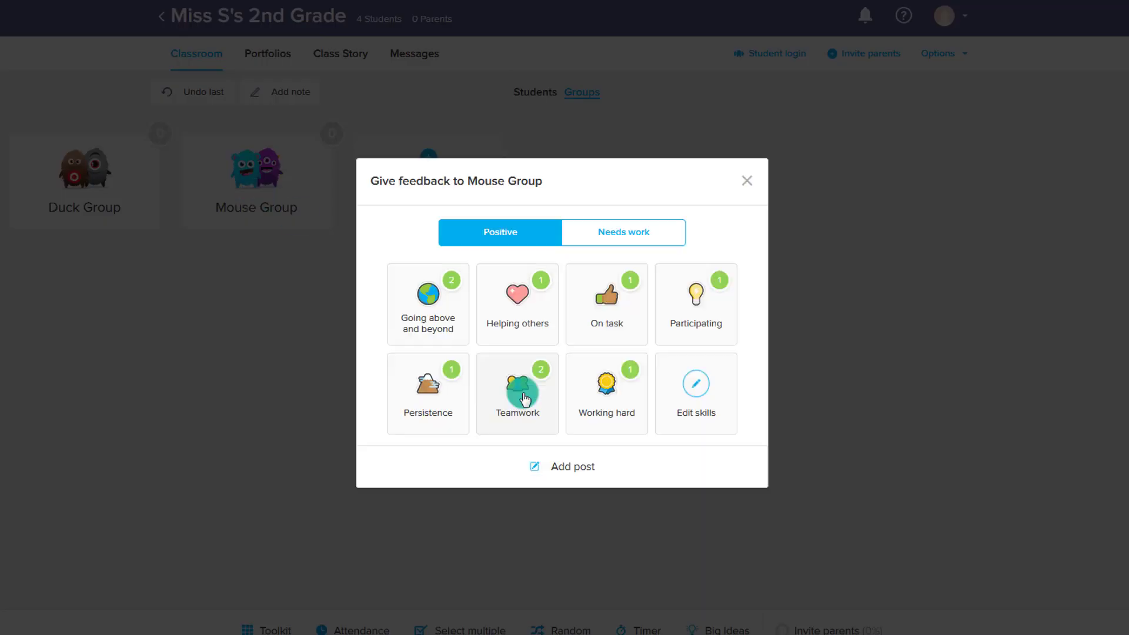
left_click(447, 318)
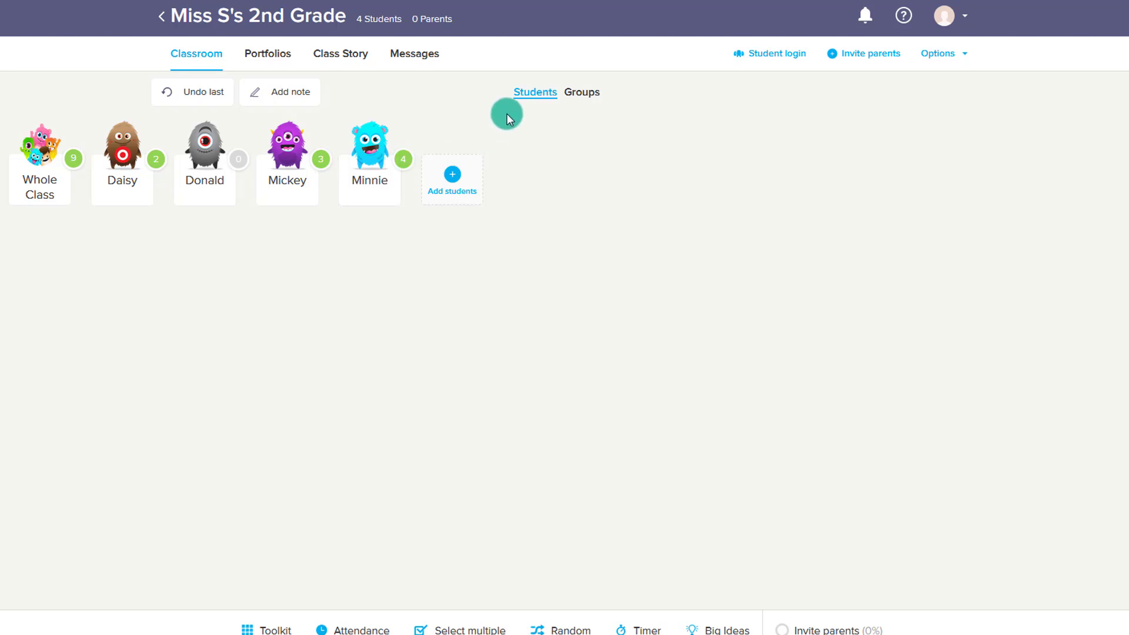
Step: Return to the individual students view (Daisy 2, Donald 0, Mickey 3, Minnie 4) and check Donald's feedback
left_click(593, 98)
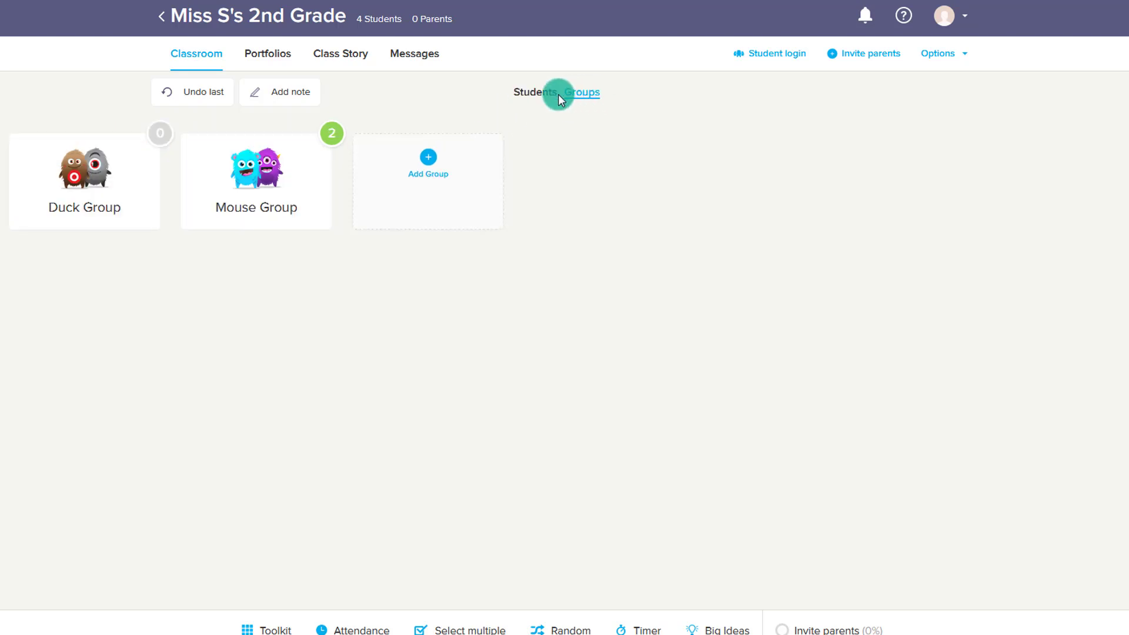
left_click(541, 97)
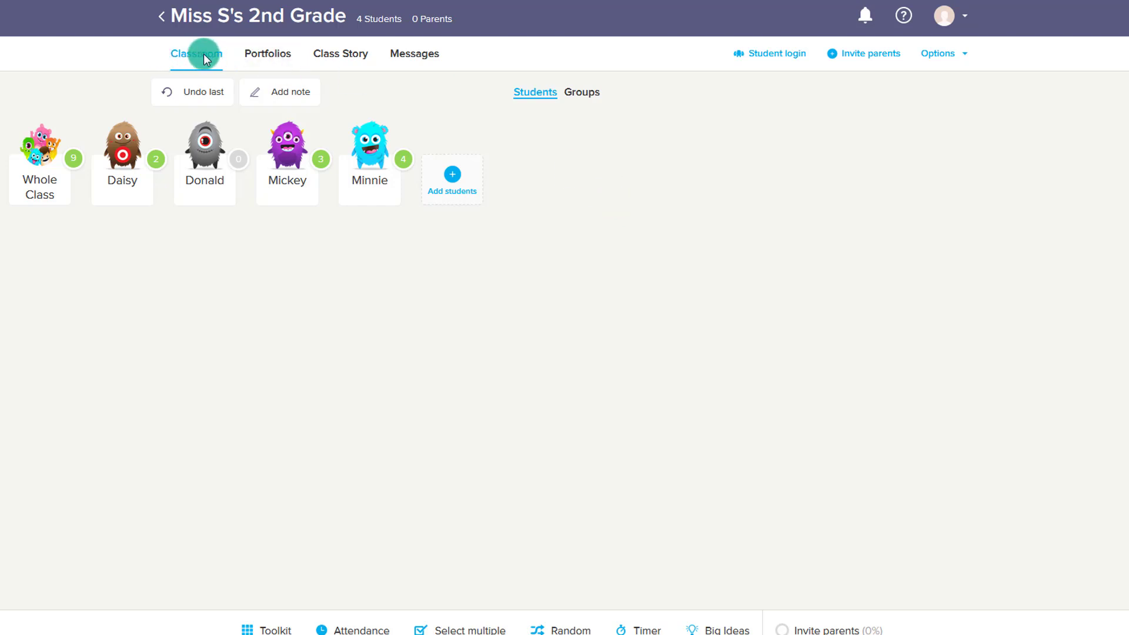
left_click(208, 184)
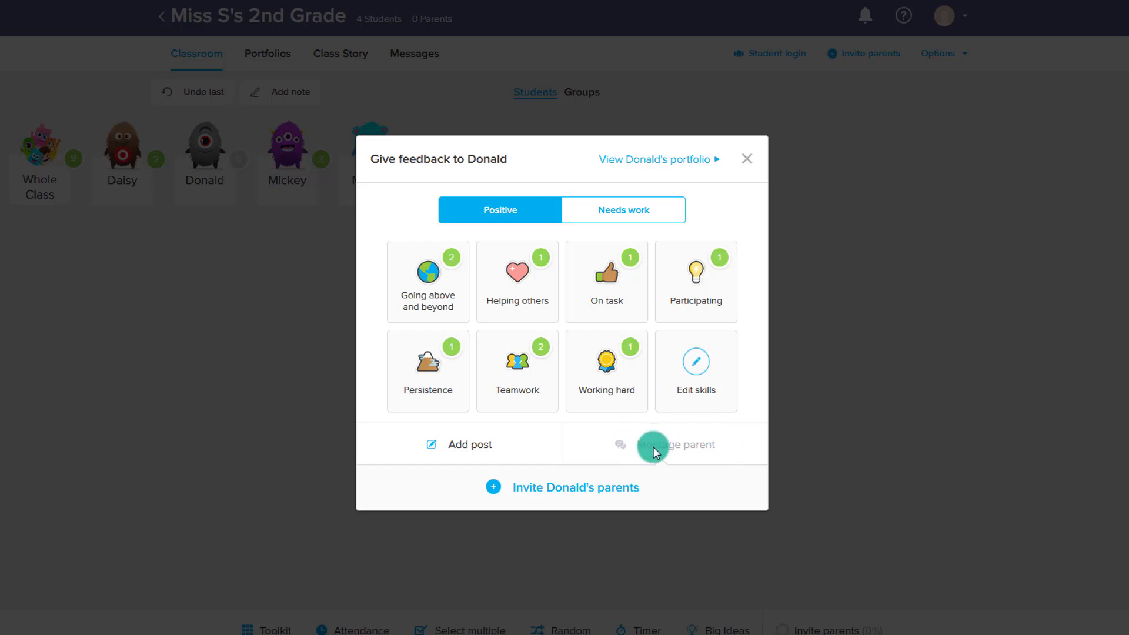
left_click(755, 160)
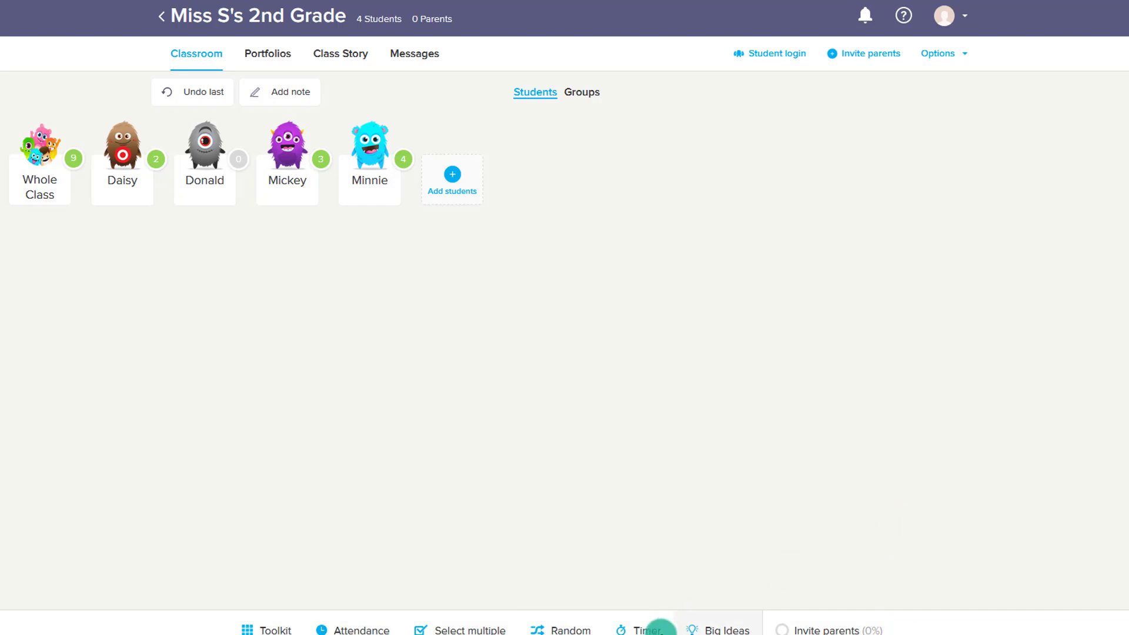
Step: Start a 3-minute countdown timer and dismiss it once it is running
left_click(650, 631)
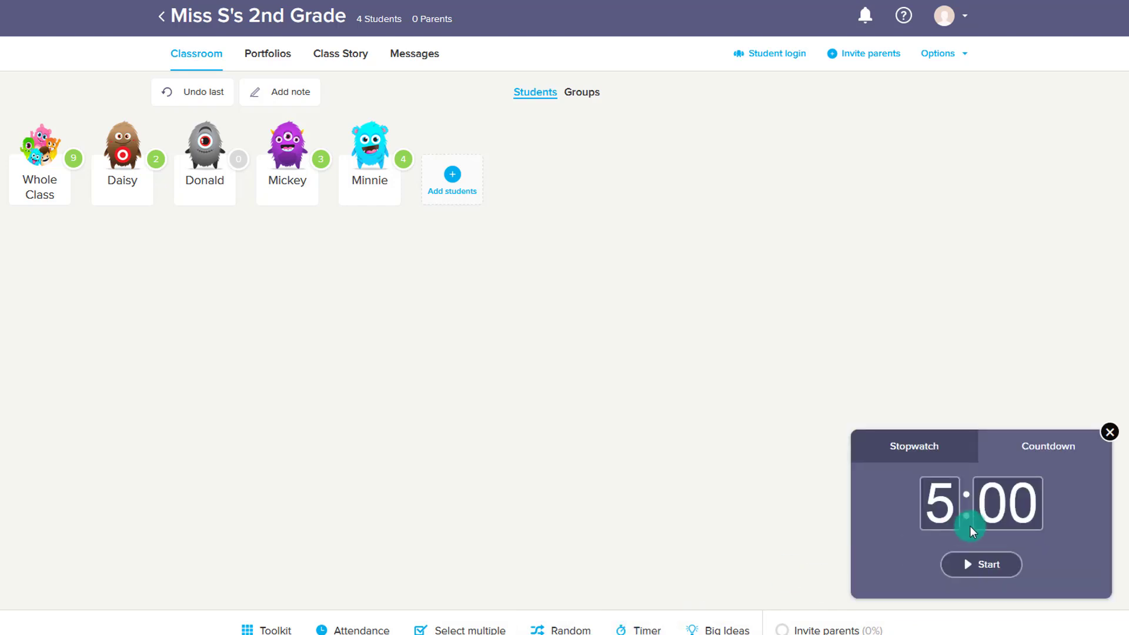
type("3")
left_click(981, 563)
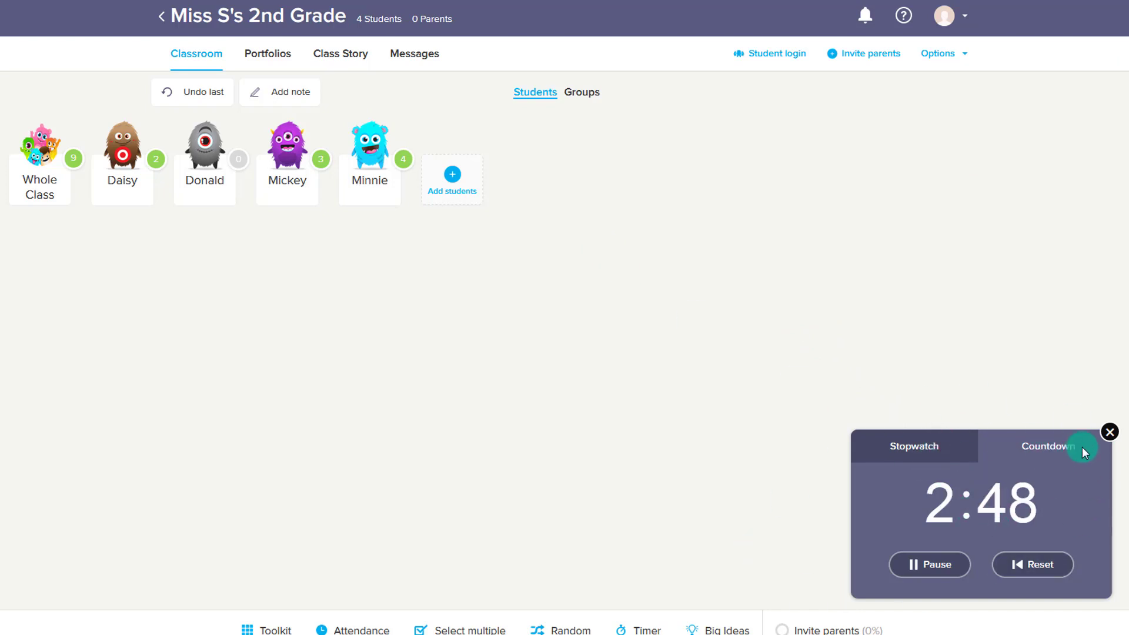
key("Escape")
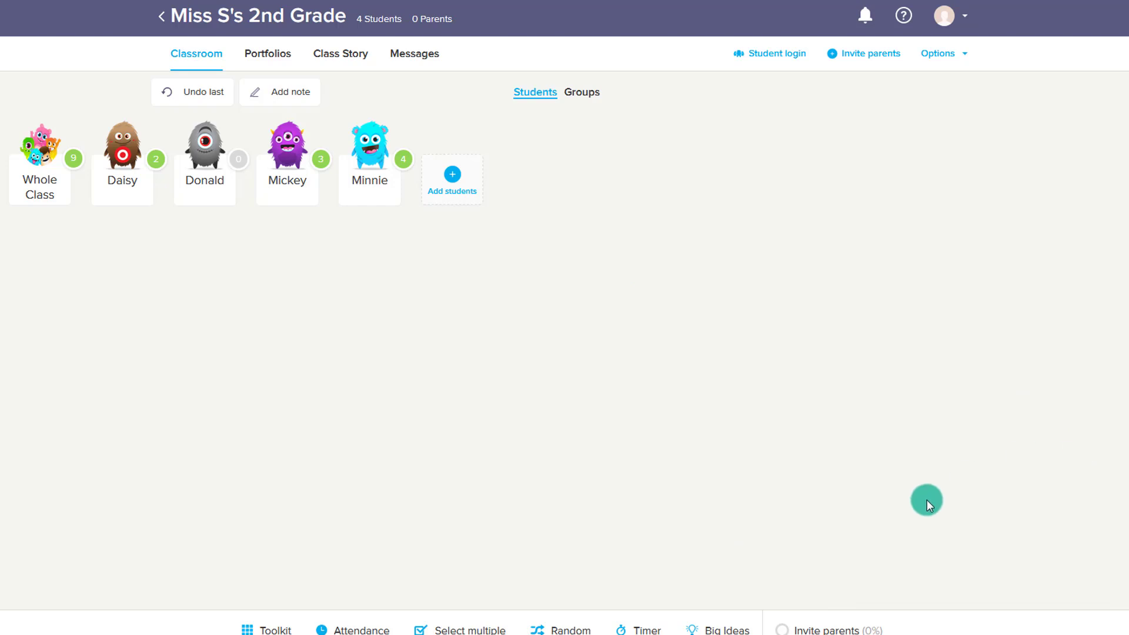
left_click(493, 631)
Step: Select Donald and Mickey together and award each one positive skill point
left_click(214, 189)
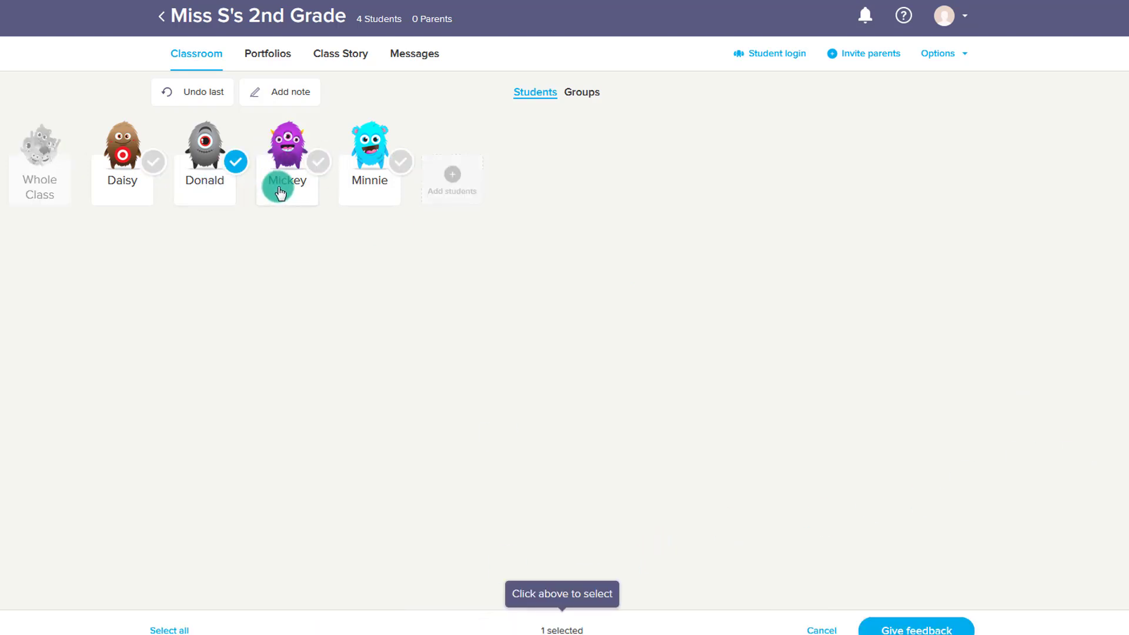
left_click(280, 192)
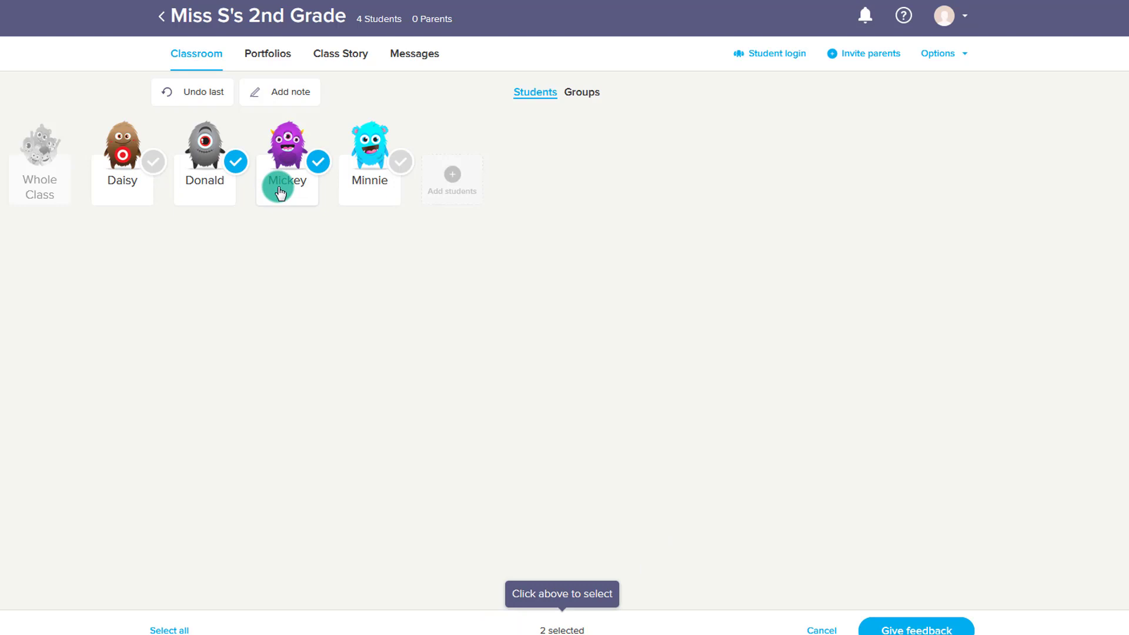
left_click(935, 630)
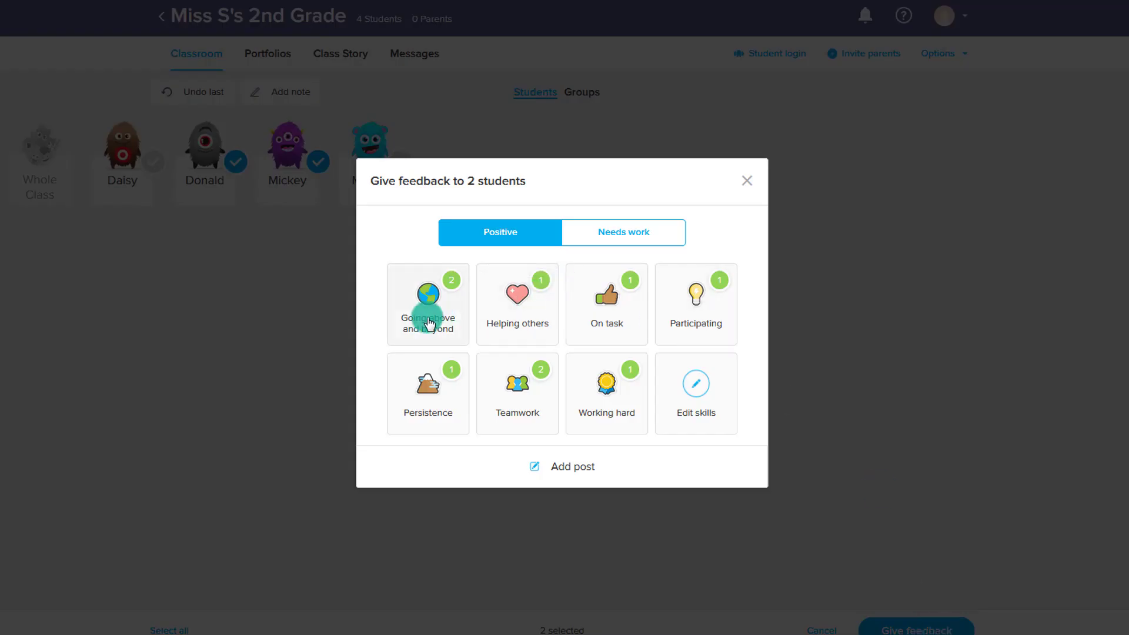
left_click(513, 306)
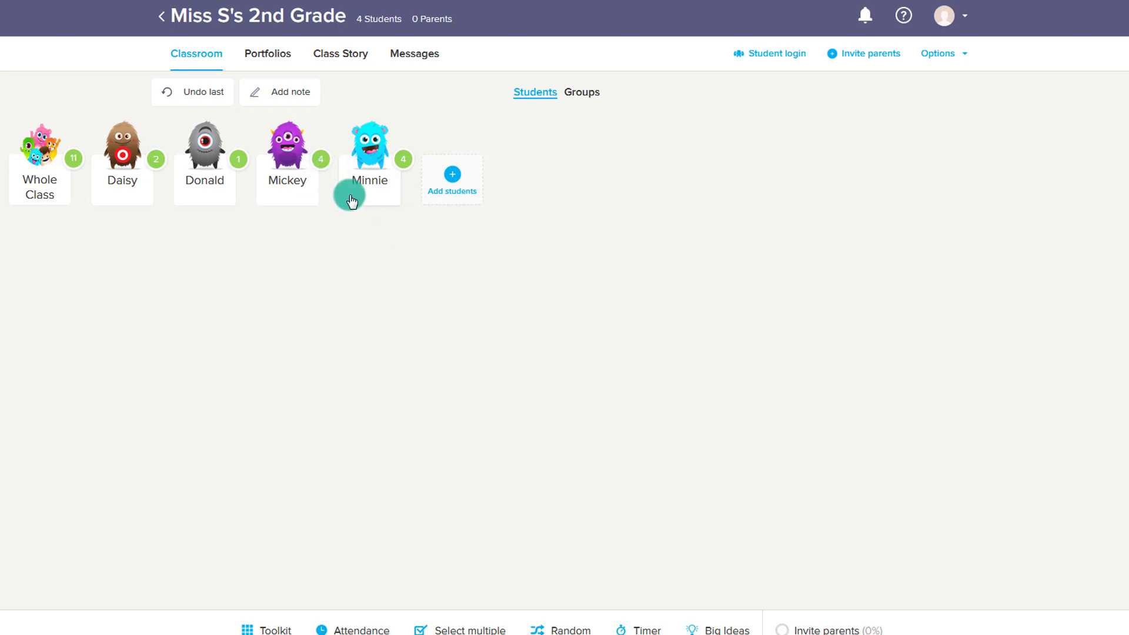
Step: Randomly pick Minnie, then Donald, closing each feedback card without awarding points
left_click(559, 628)
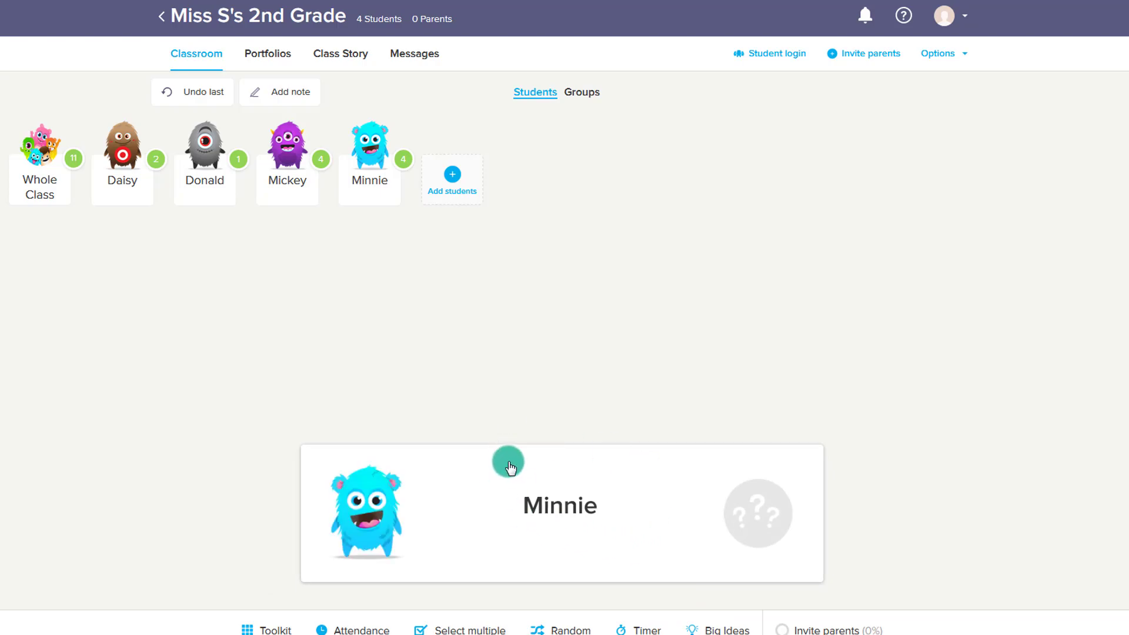
left_click(508, 461)
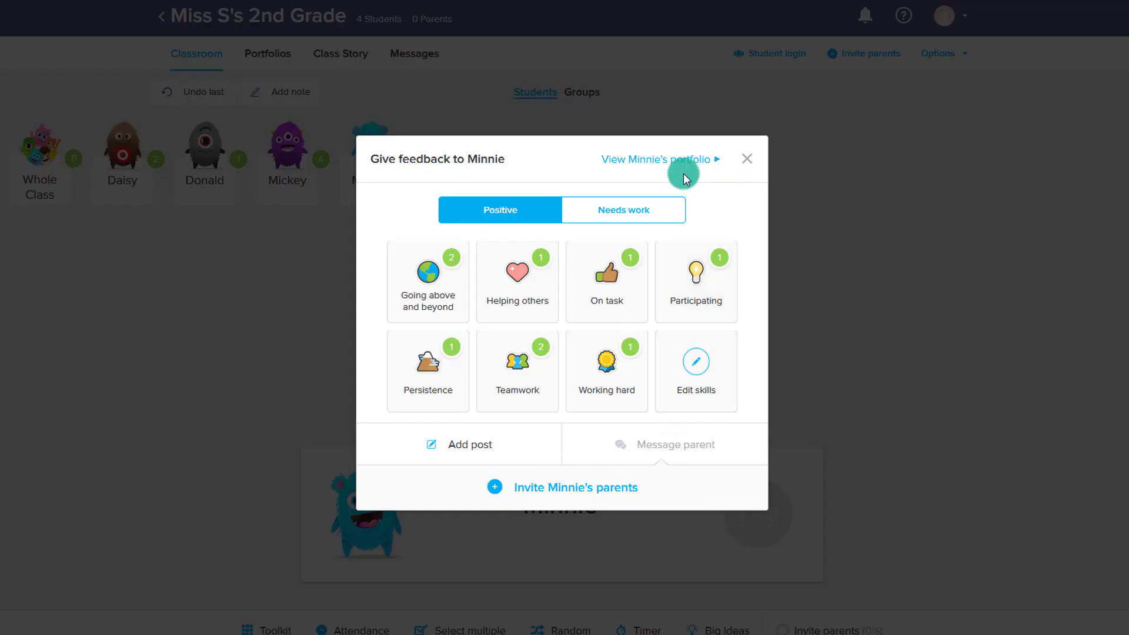
left_click(749, 165)
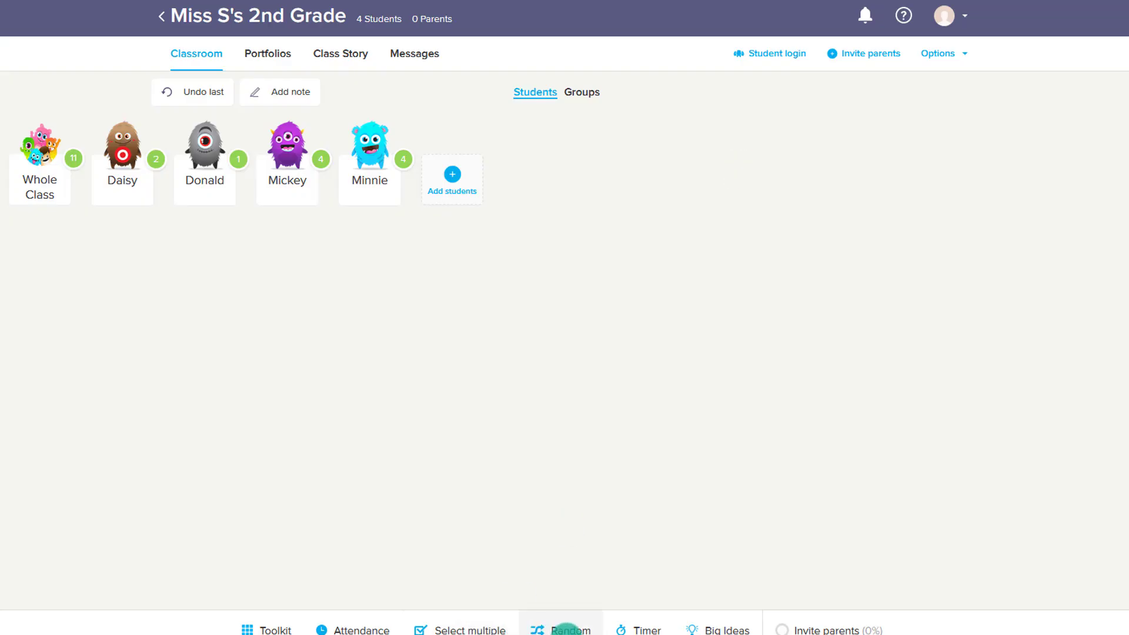
left_click(566, 629)
left_click(570, 531)
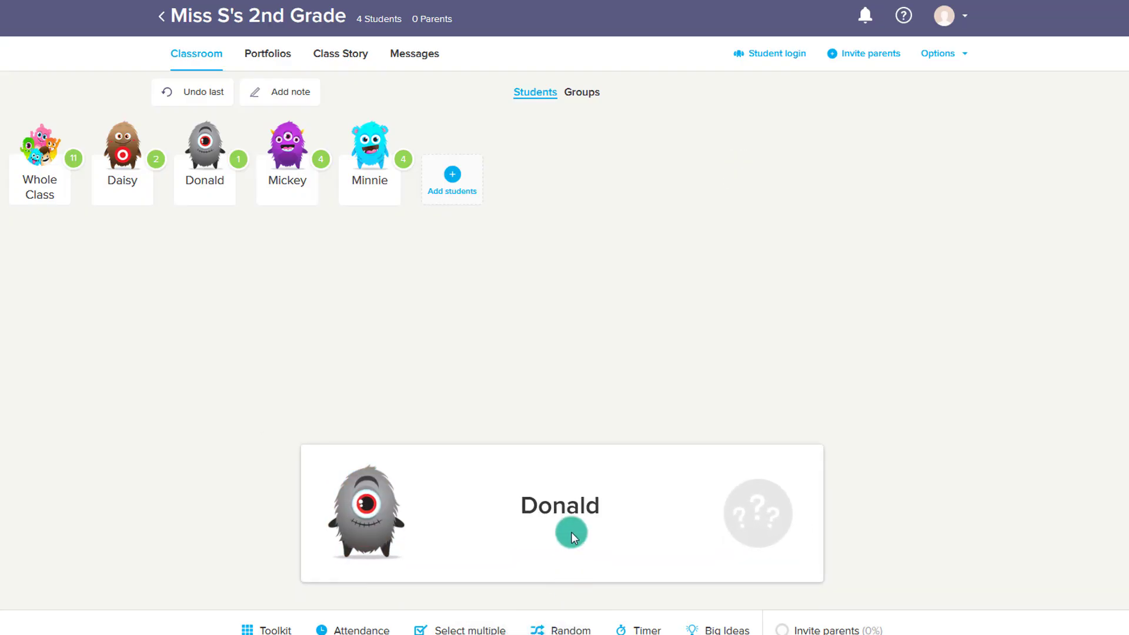
left_click(747, 159)
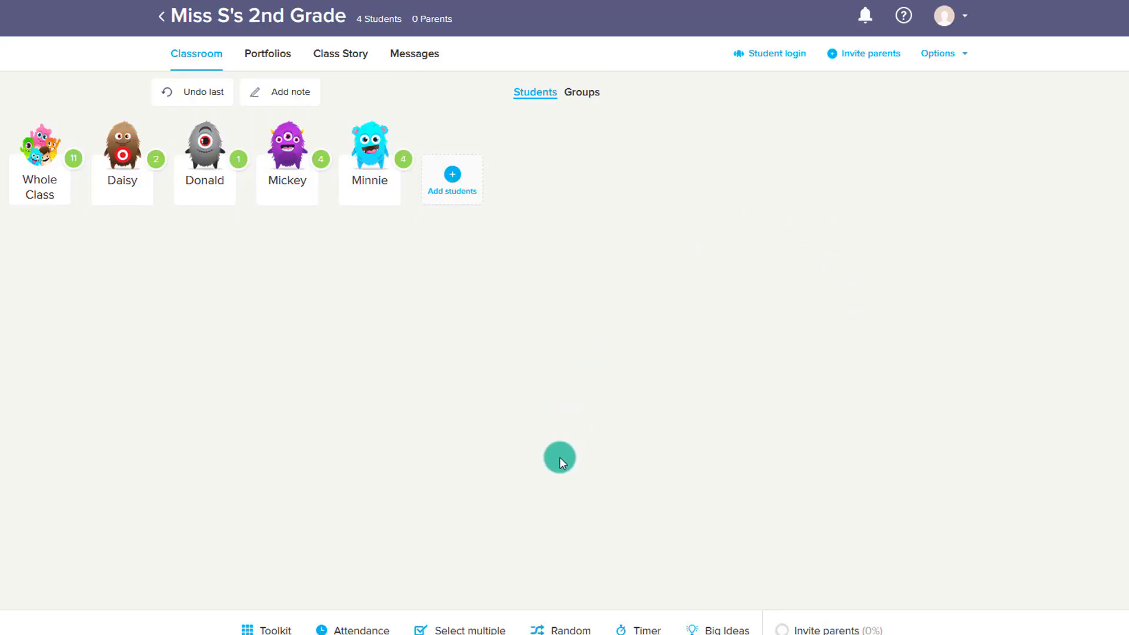
Step: Mark Daisy absent in today's attendance and save it
left_click(362, 628)
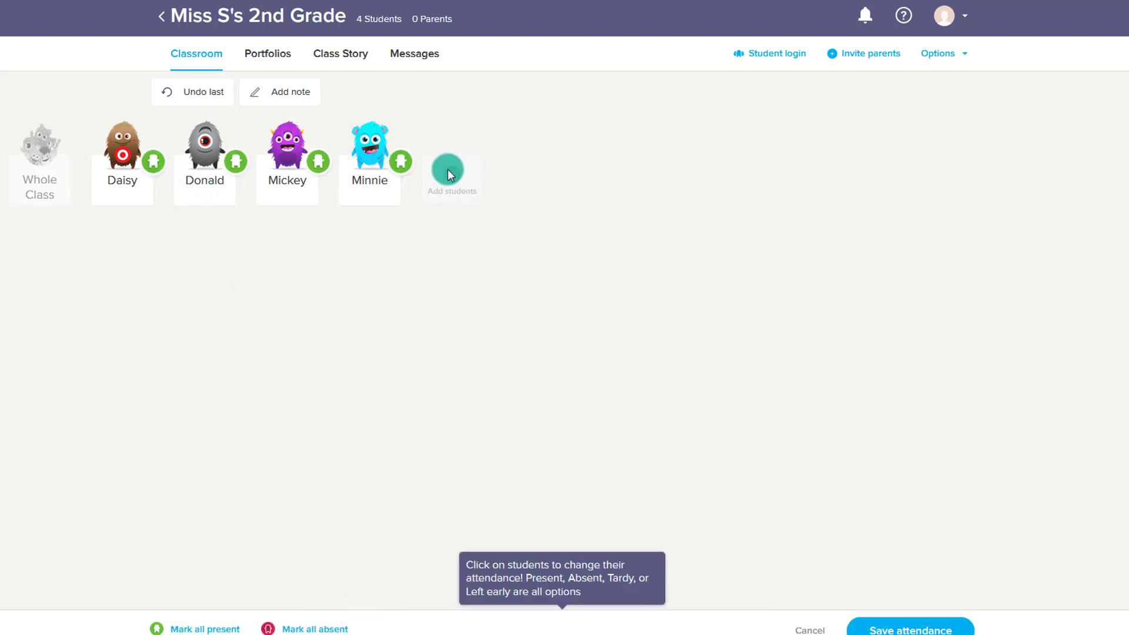
left_click(131, 193)
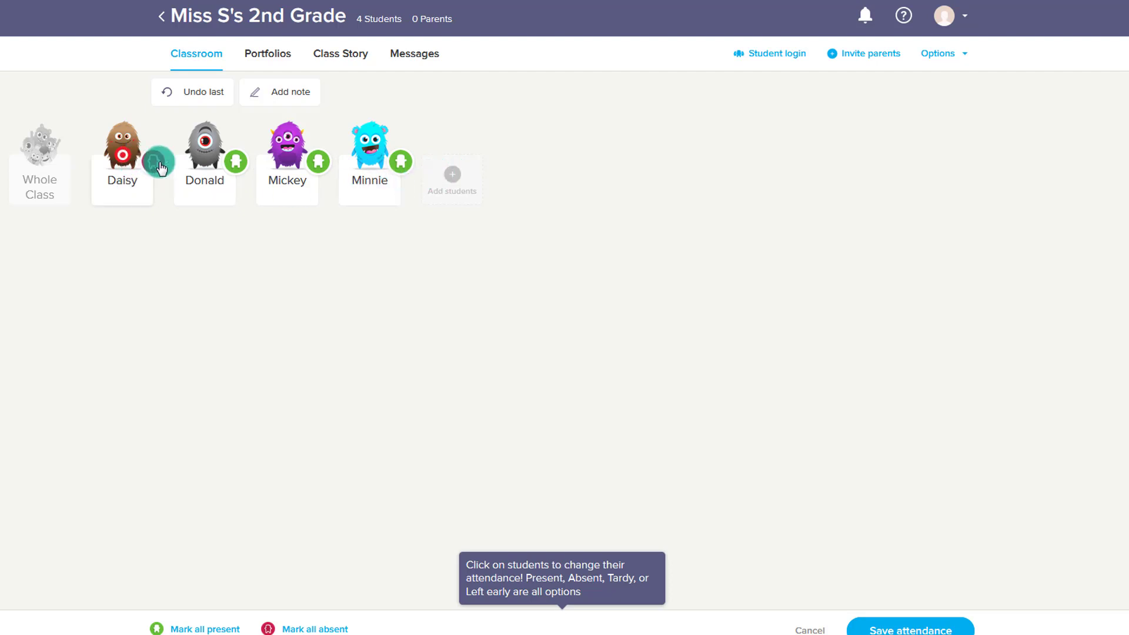
left_click(905, 628)
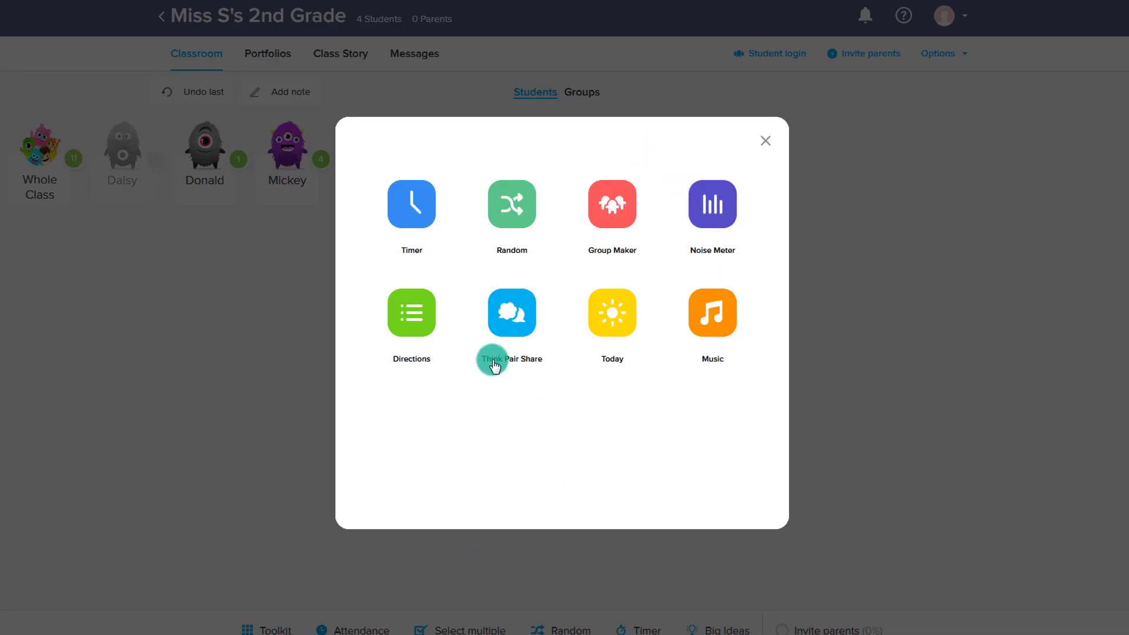
Step: Run the 0:15 timer preset until Time's Up, then close the full-screen timer
left_click(413, 224)
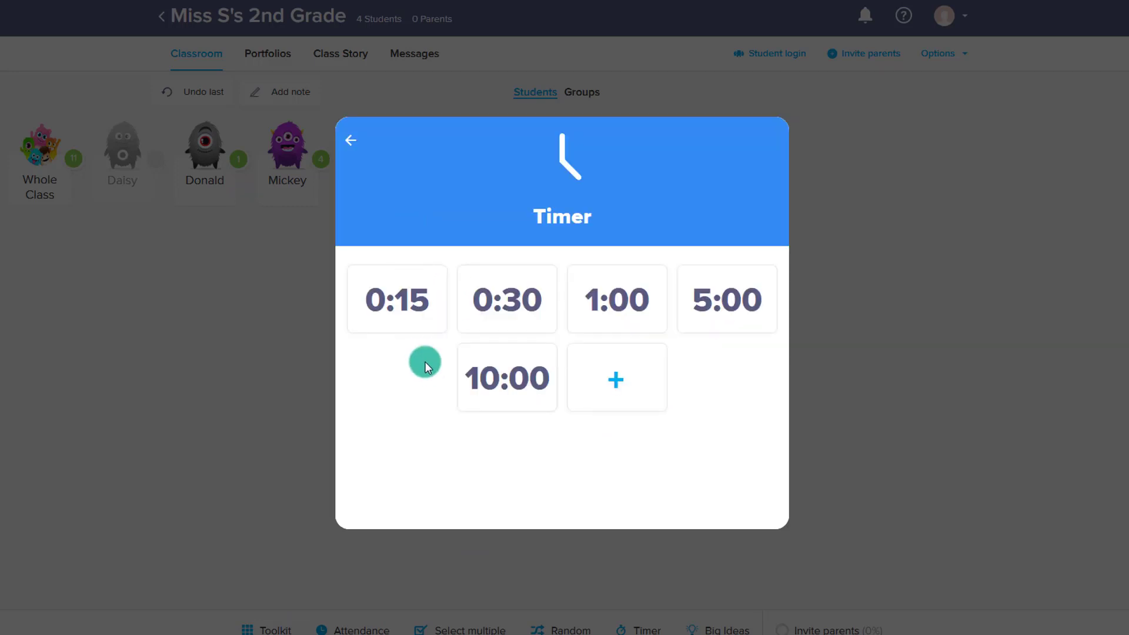
left_click(393, 305)
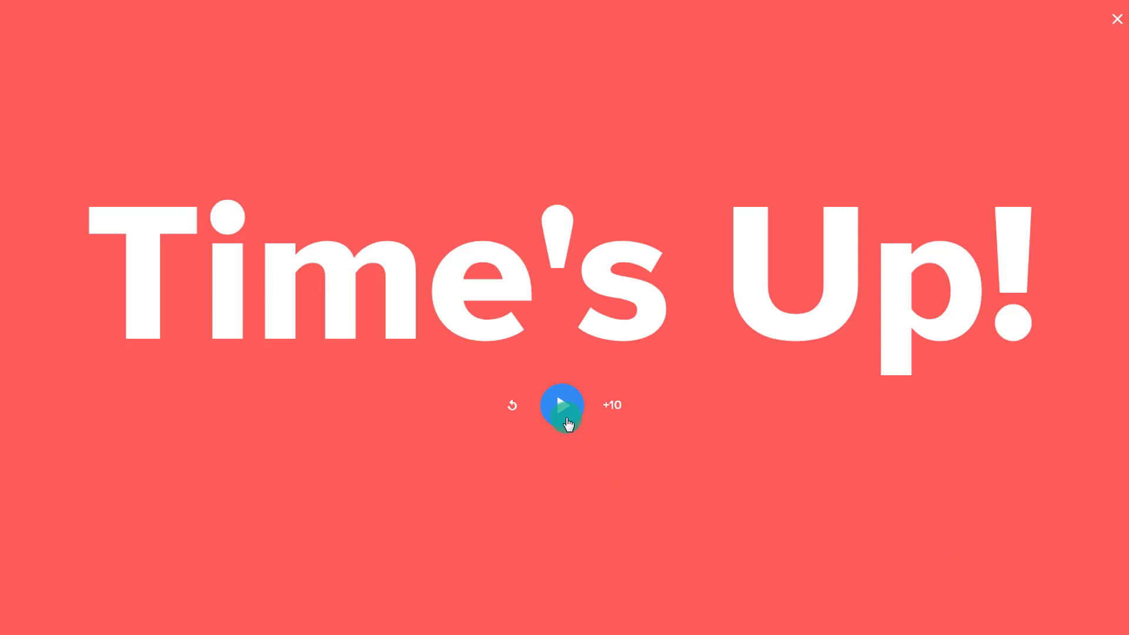
left_click(1114, 19)
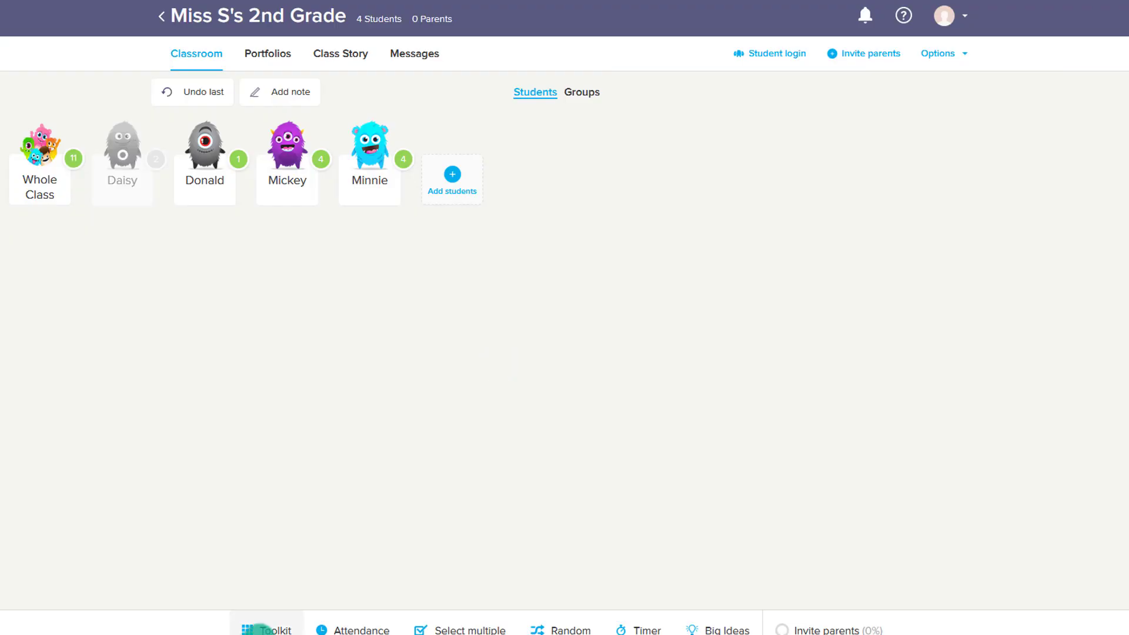
Step: Pick a random student full-screen with the Random tool, landing on Donald D., then close it
left_click(251, 628)
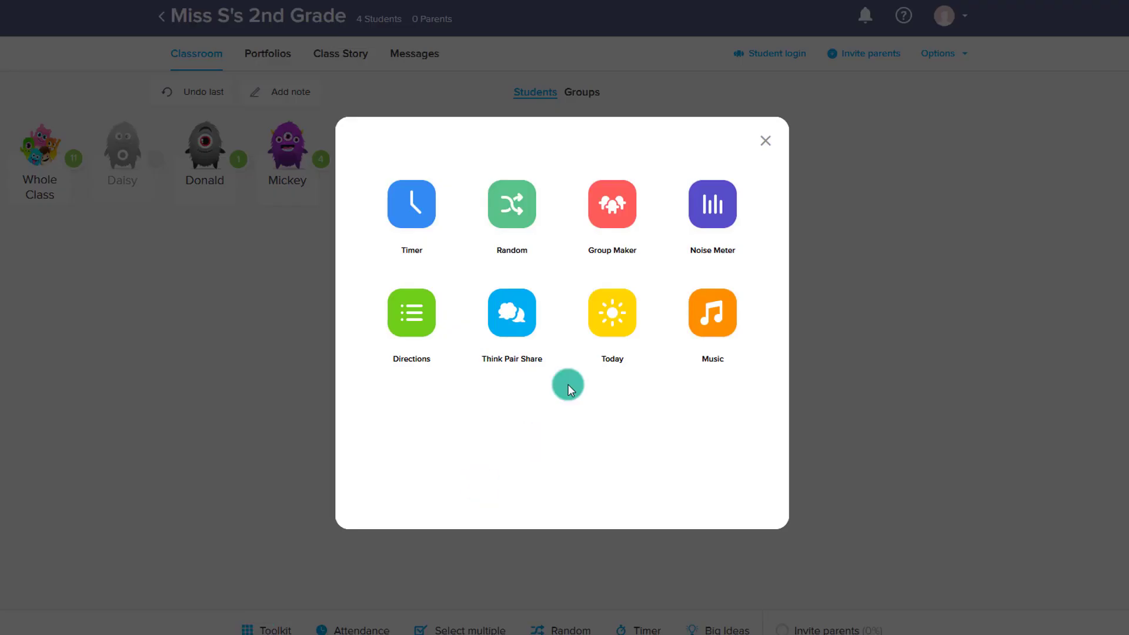
left_click(513, 205)
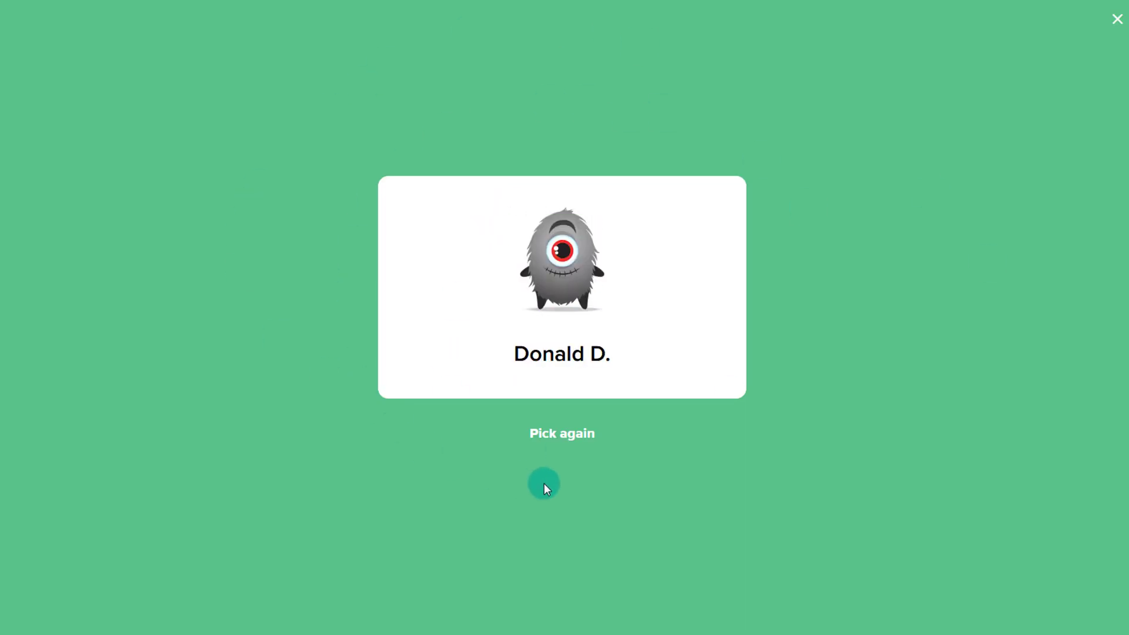
left_click(1121, 21)
Step: Use Group Maker for groups of two, Donald with Minnie and Mickey alone, then close it
left_click(284, 622)
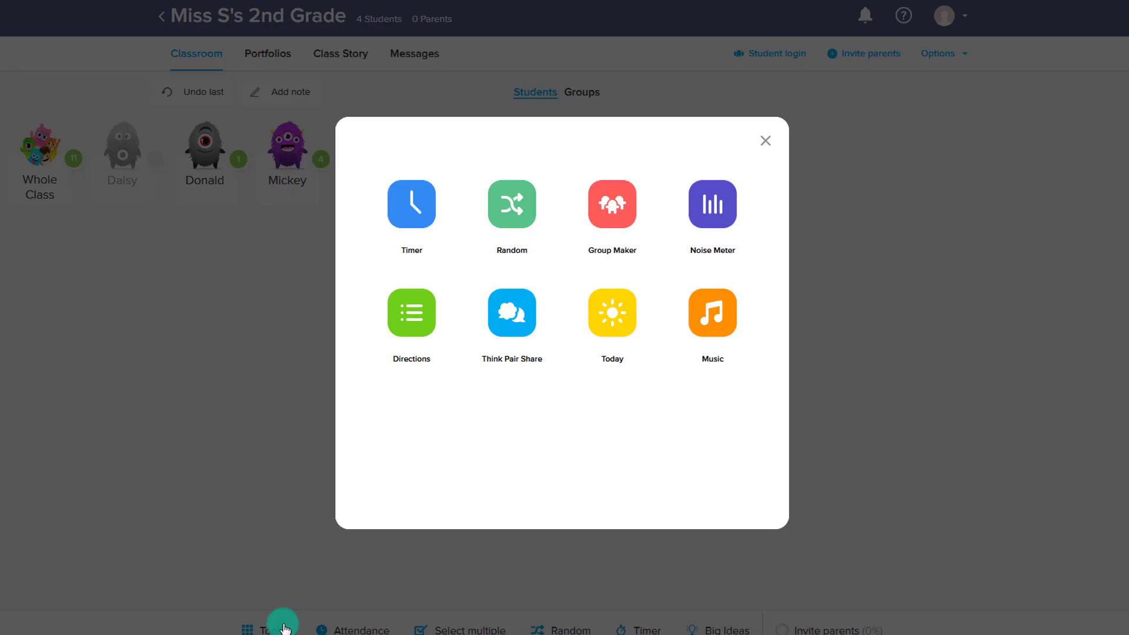
left_click(613, 207)
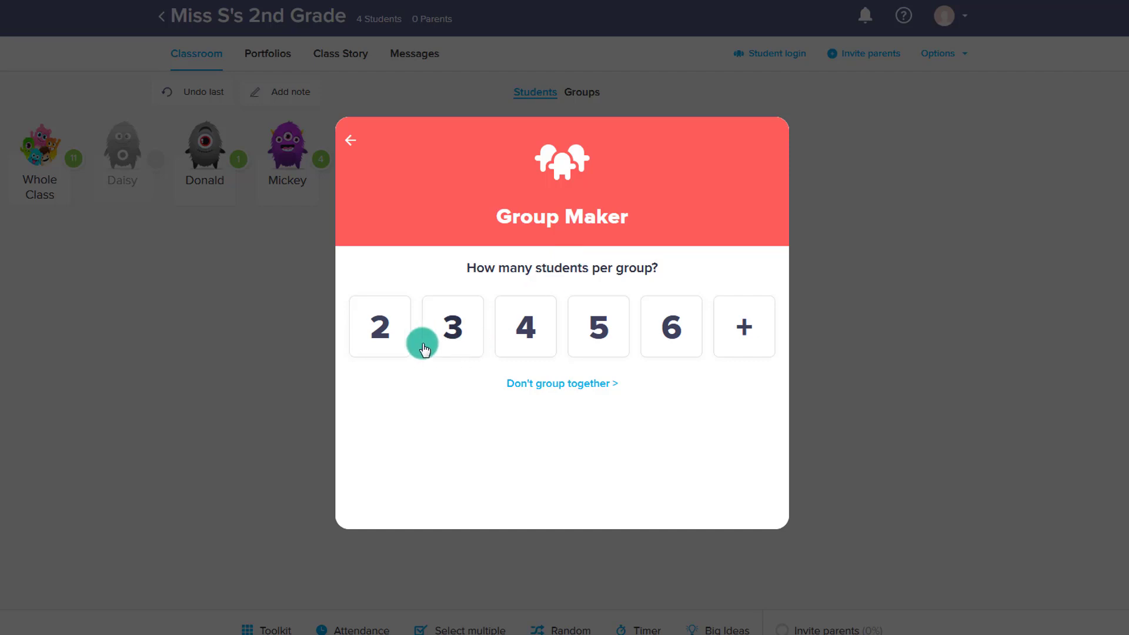
left_click(386, 341)
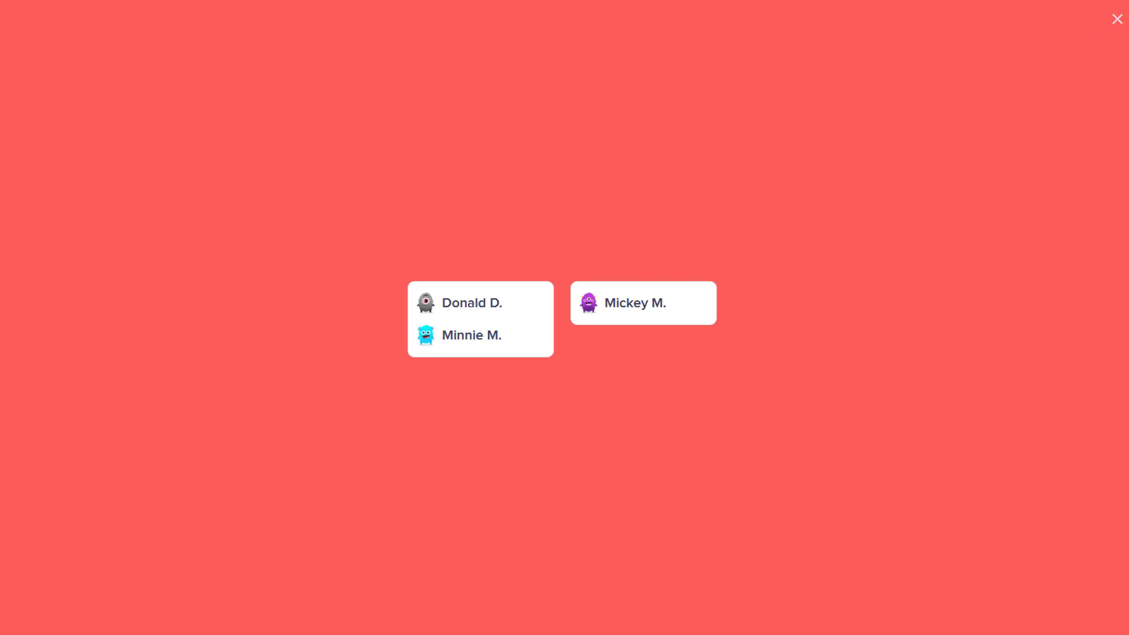
left_click(1118, 22)
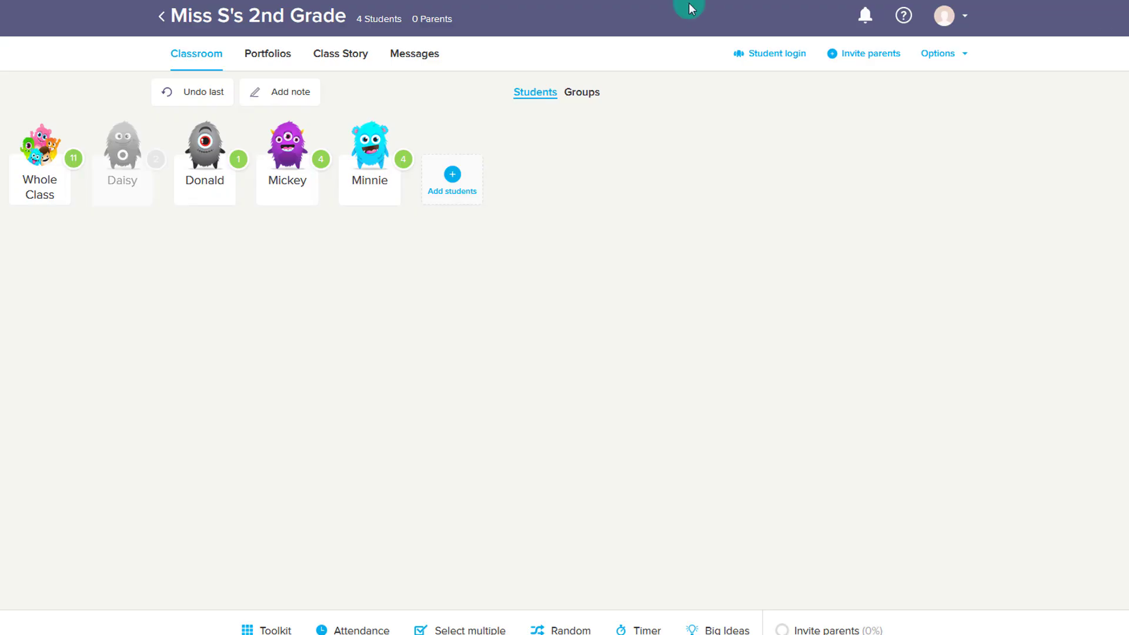
Step: Run the Noise Meter with microphone access, set sensitivity just past center, then close it
left_click(293, 631)
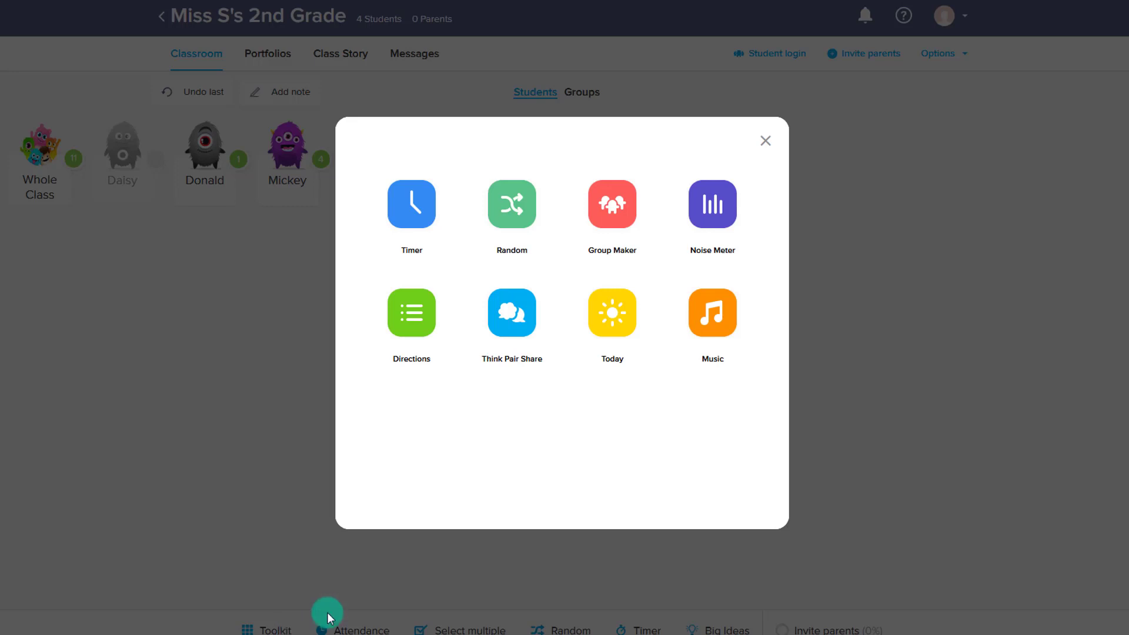
left_click(711, 220)
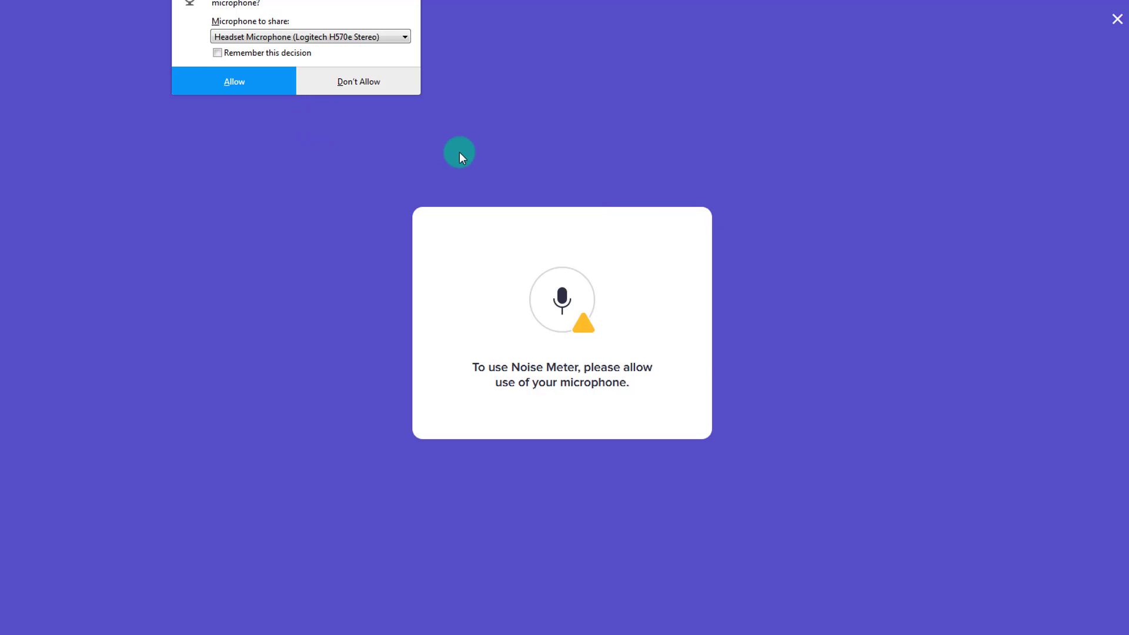
key("Return")
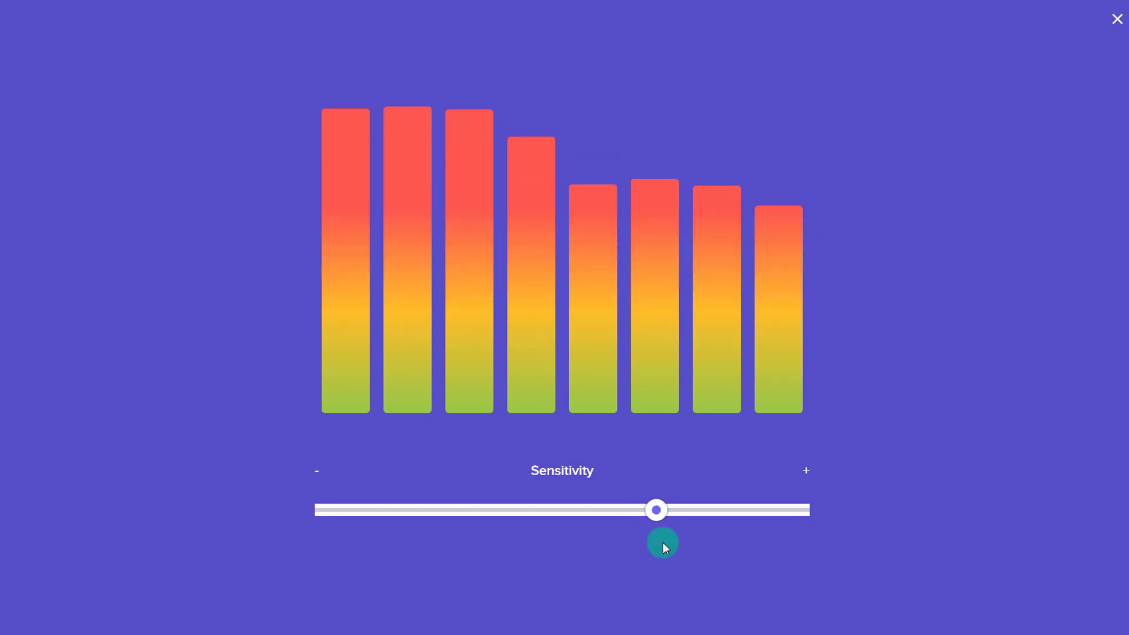
left_click_drag(643, 514, 724, 519)
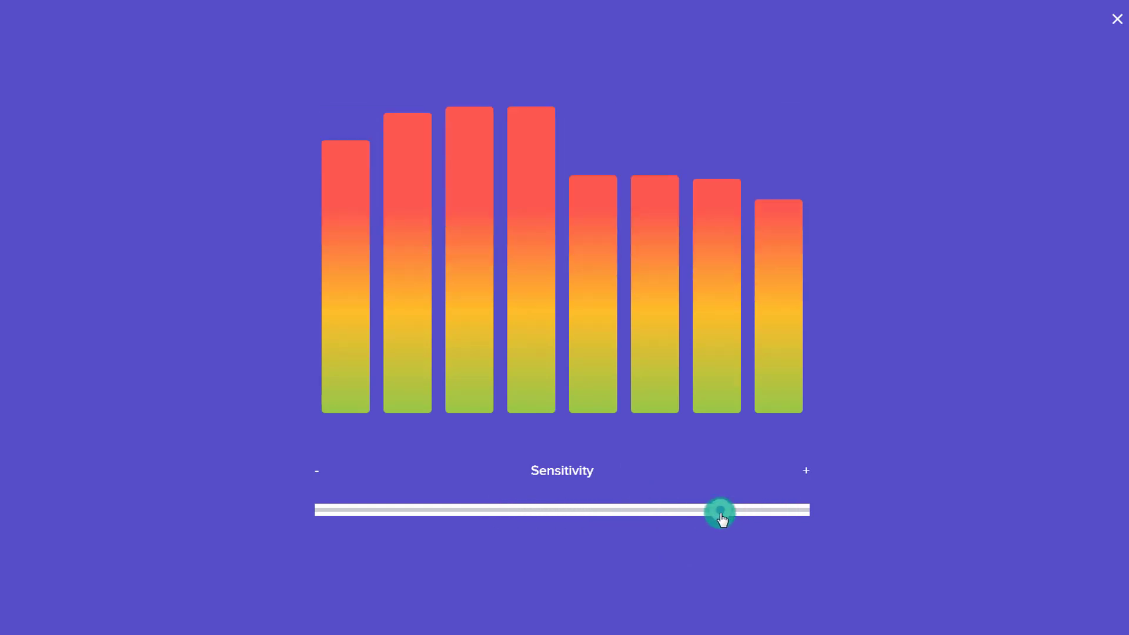
left_click_drag(722, 517, 442, 512)
left_click_drag(539, 517, 628, 513)
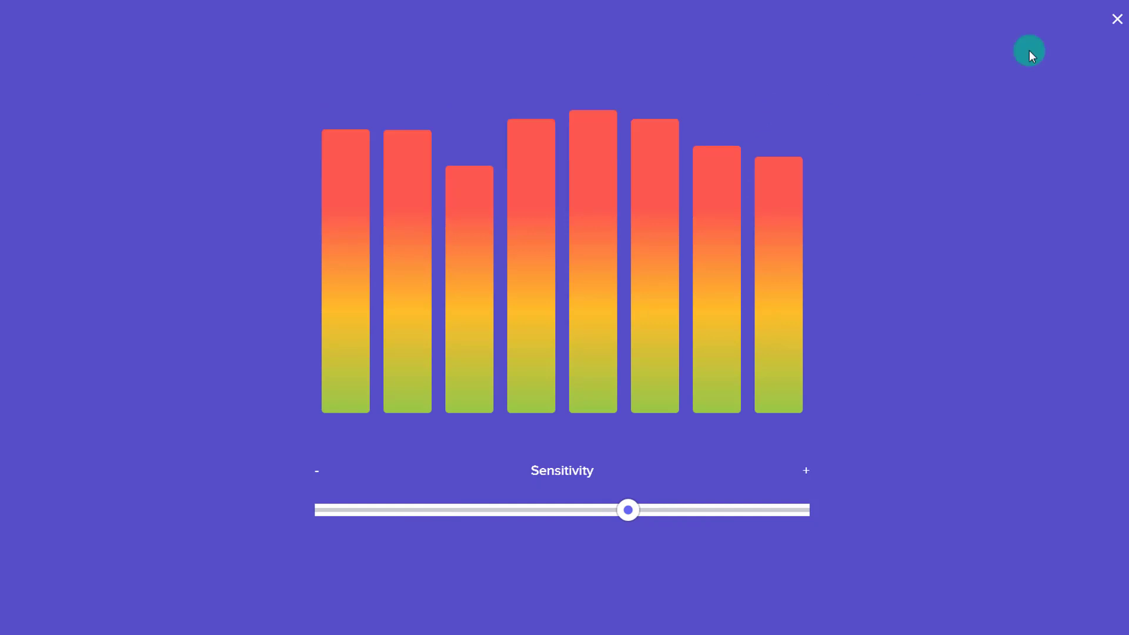
left_click(1116, 27)
left_click(275, 628)
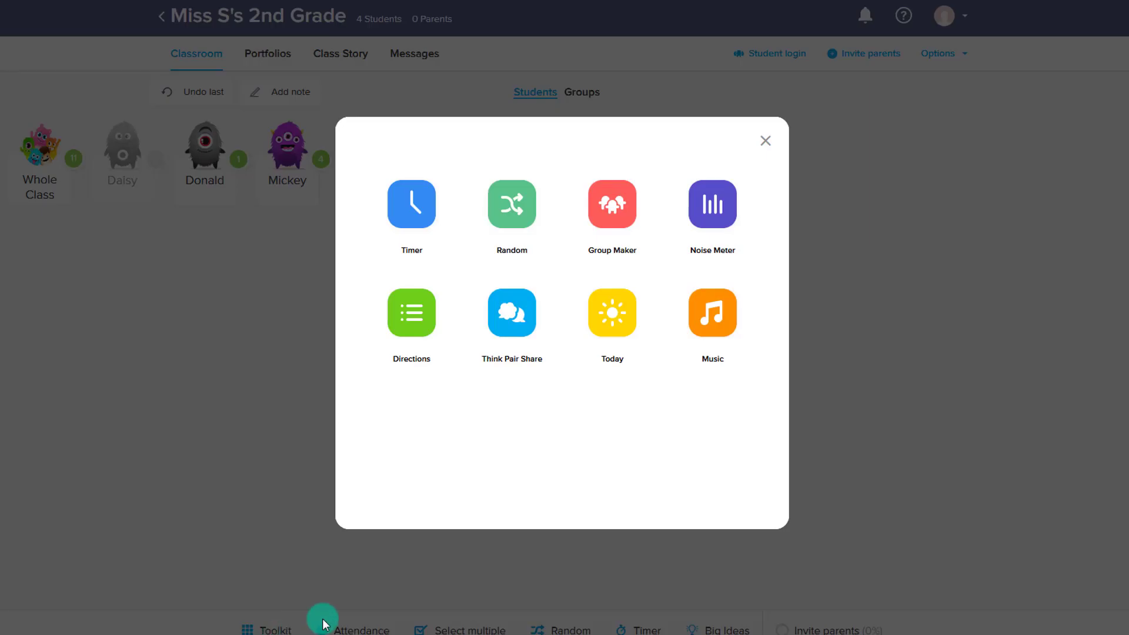
Step: Present the three-step Morning Routine directions full screen, then close the presentation
left_click(400, 324)
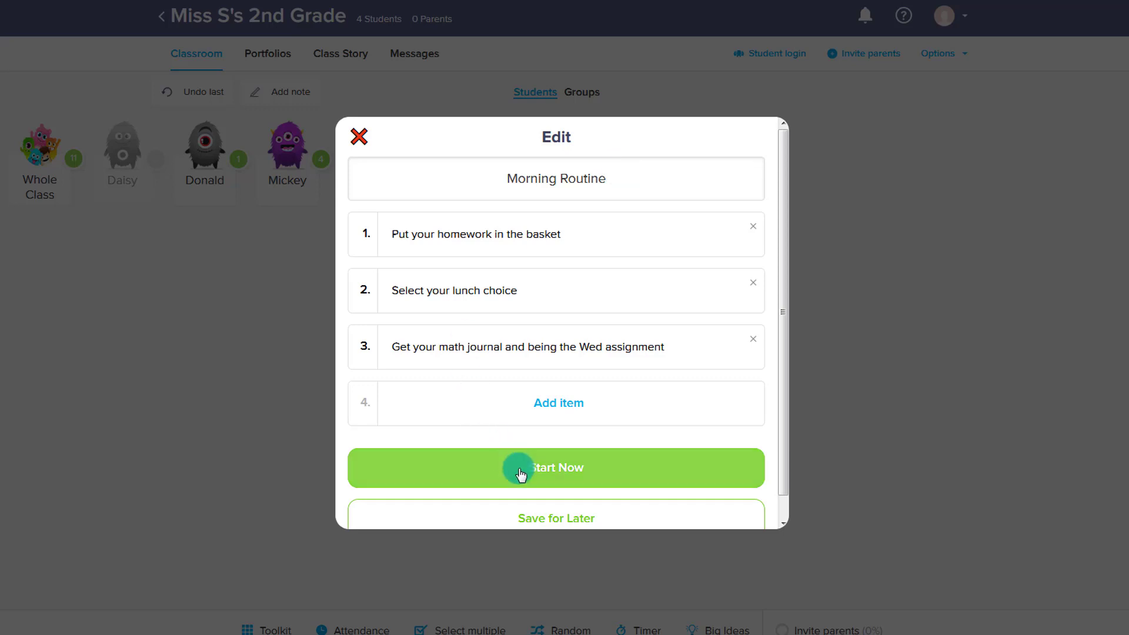
scroll(557, 412, "down", 1)
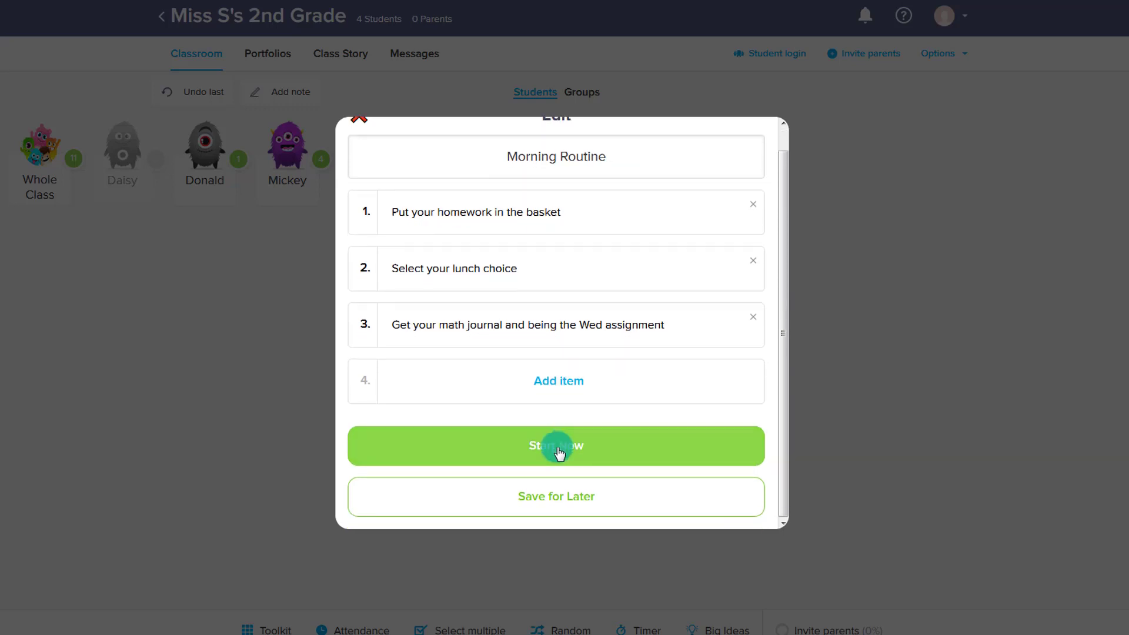
left_click(559, 452)
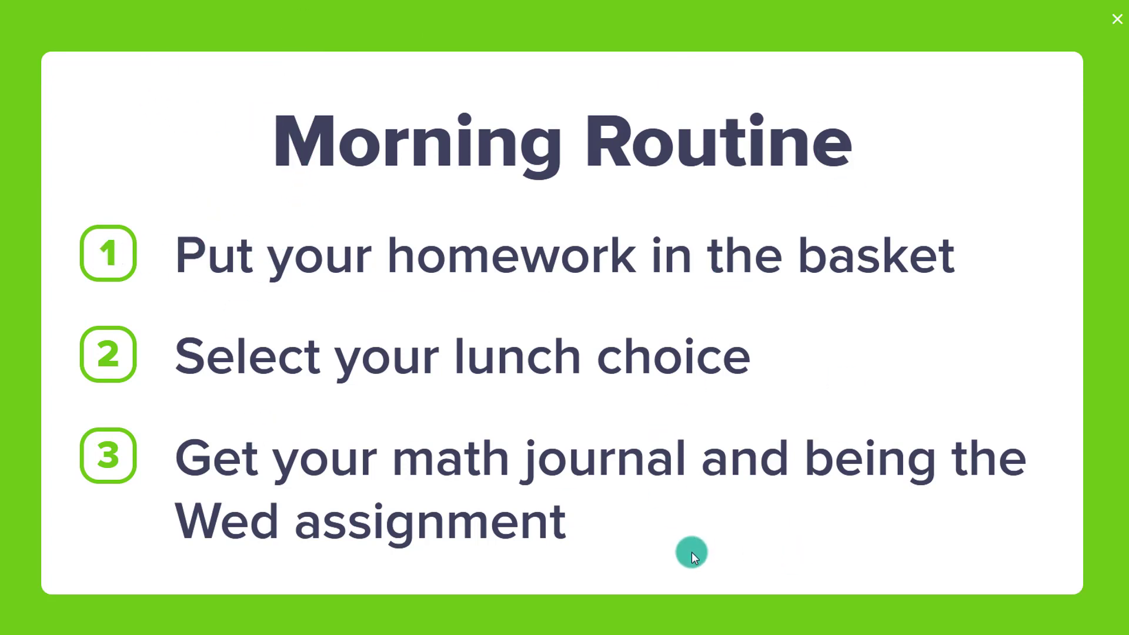
left_click(1117, 19)
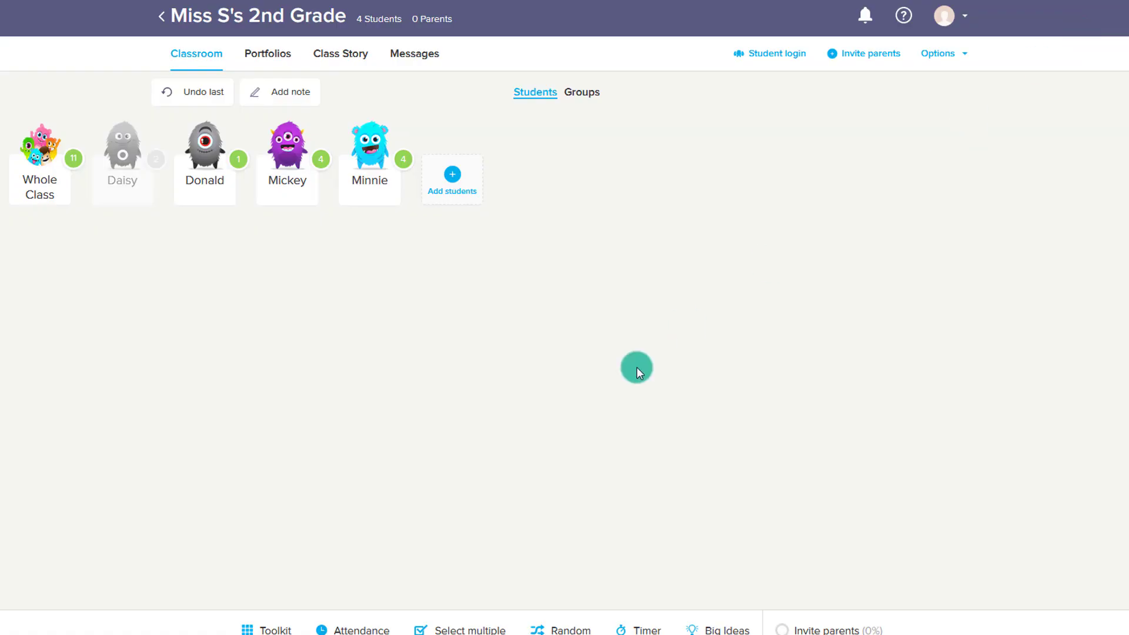
left_click(274, 628)
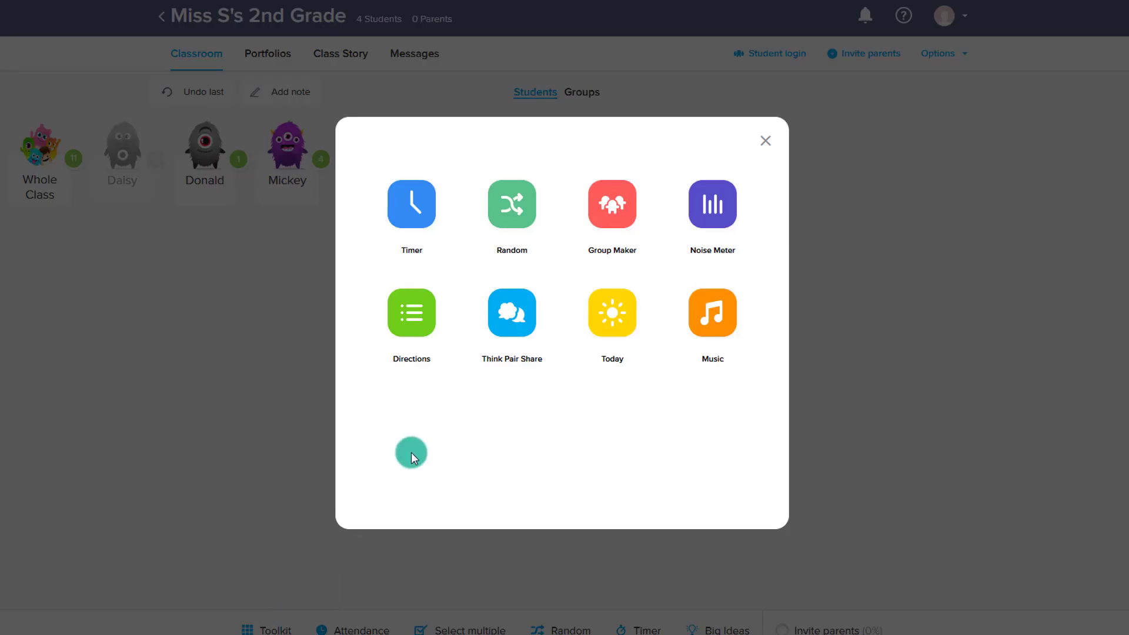
Step: Show a Think Pair Share question on making $2.50 with dollars and coins, then close it
left_click(507, 328)
scroll(506, 406, "down", 1)
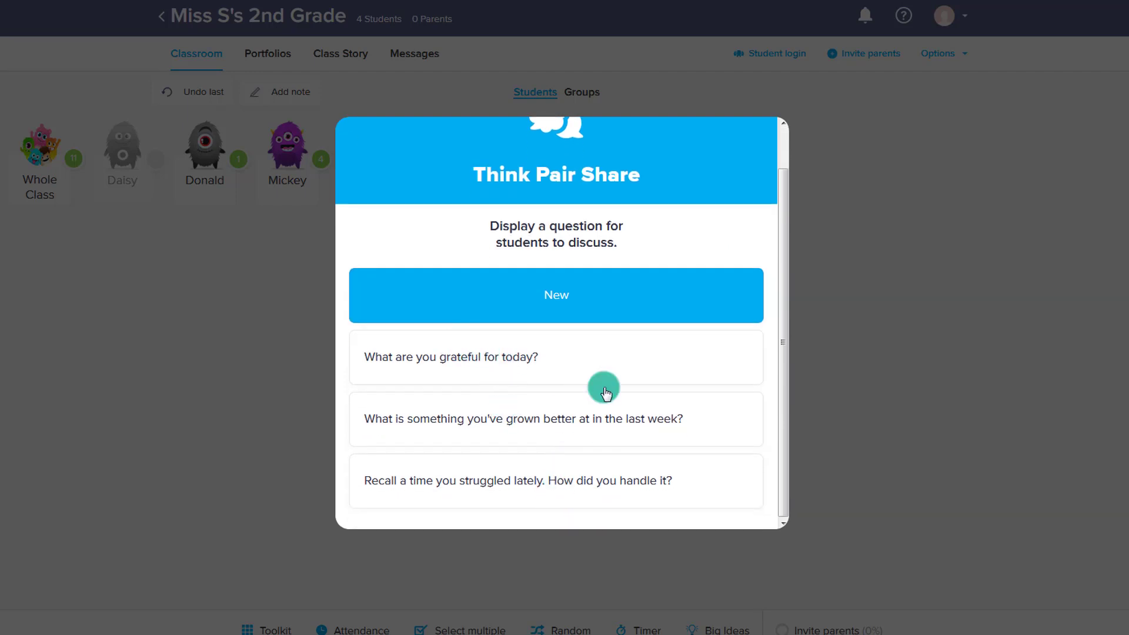
left_click(617, 323)
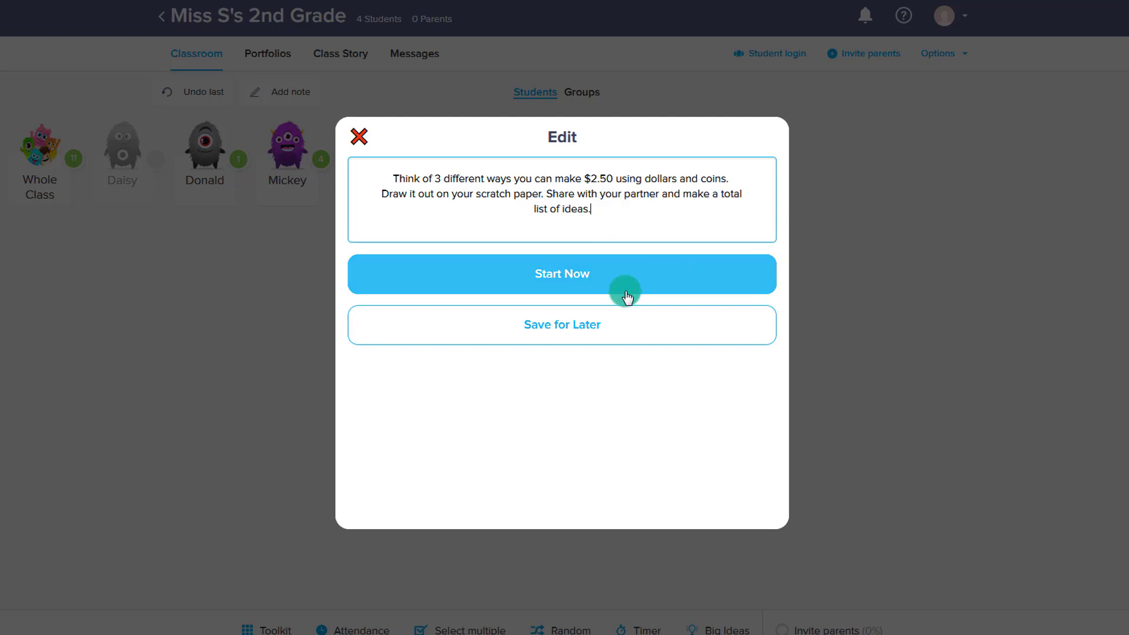
left_click(643, 275)
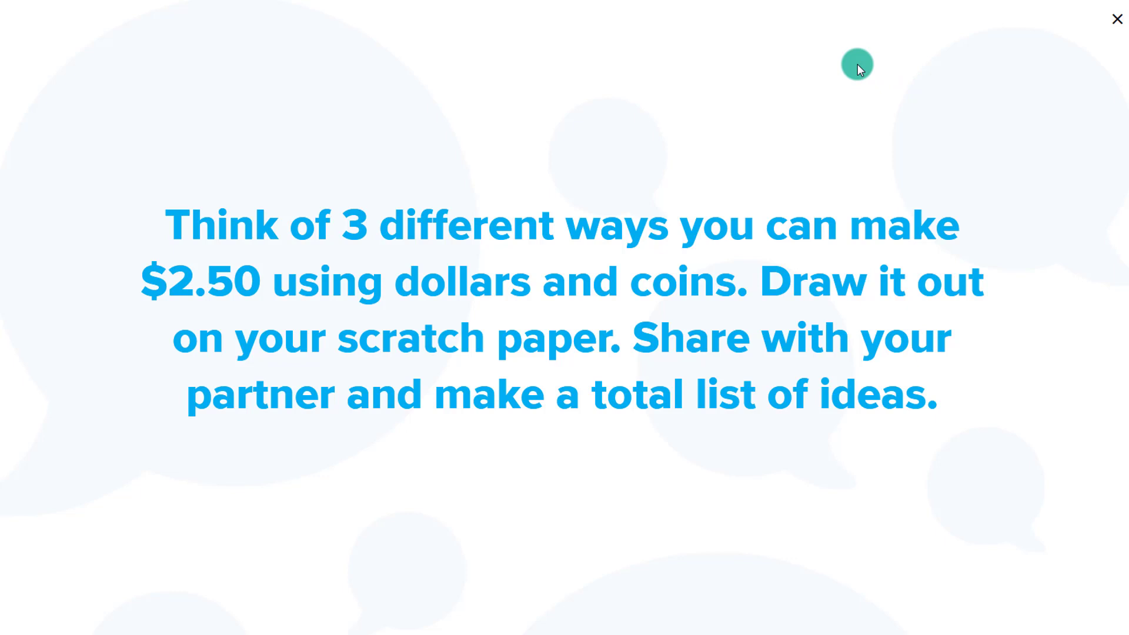
left_click(1118, 24)
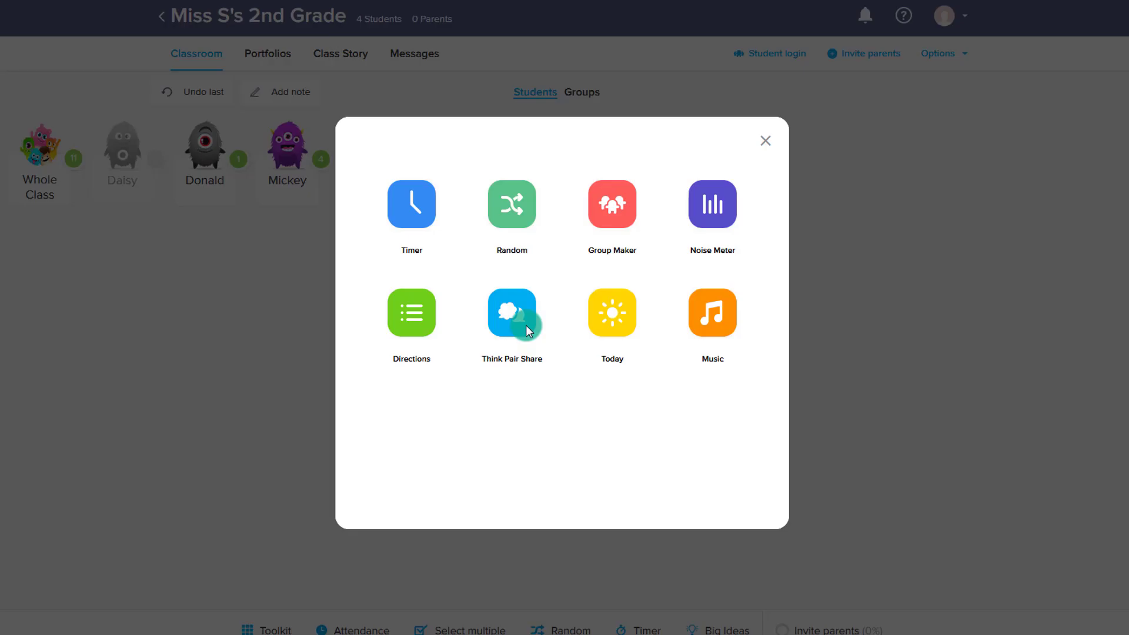
Step: Show the Today message 'Get ready for PE class. WE leave in 5 mins!' full screen, then close it
left_click(618, 334)
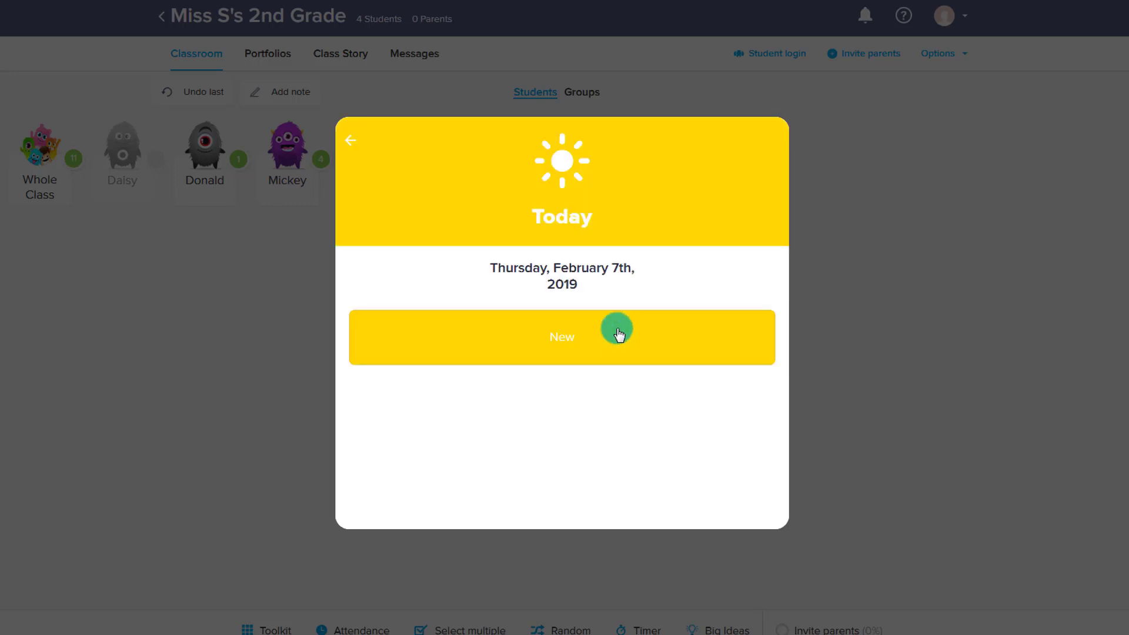
left_click(567, 346)
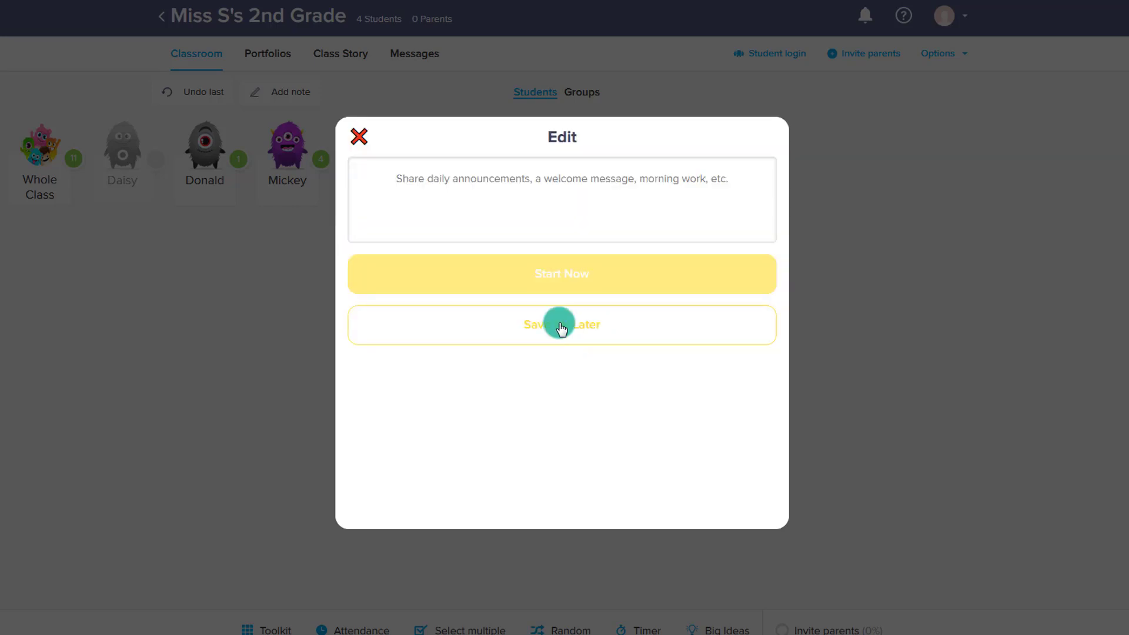
left_click(483, 213)
type("Welcome to Today! Get ready for PE class. WE leave in 5 mins!")
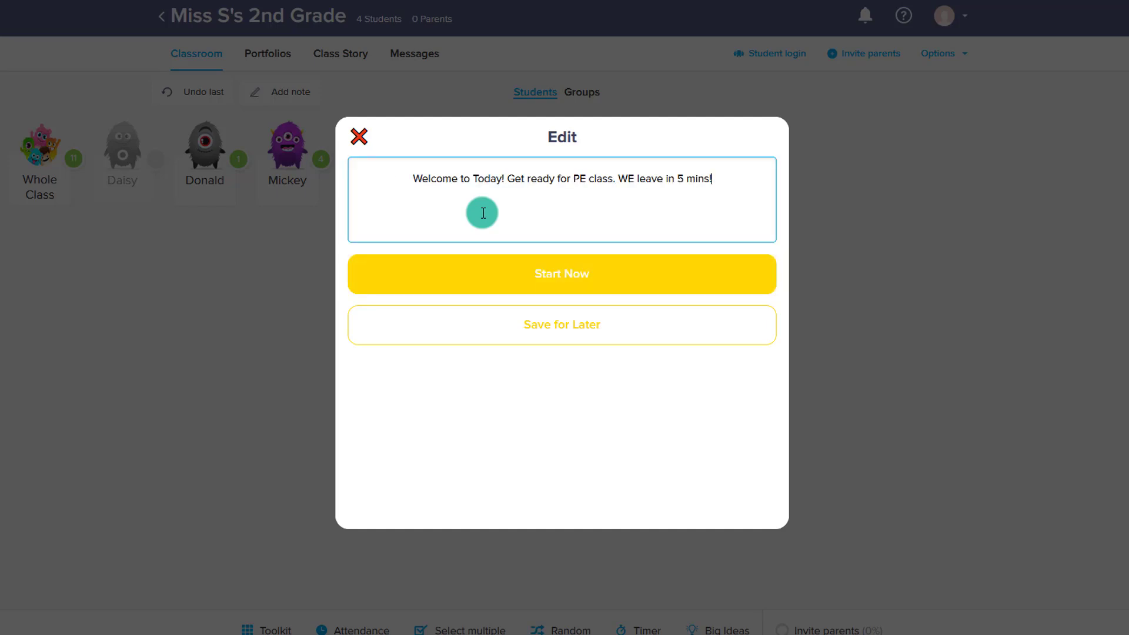
left_click(533, 276)
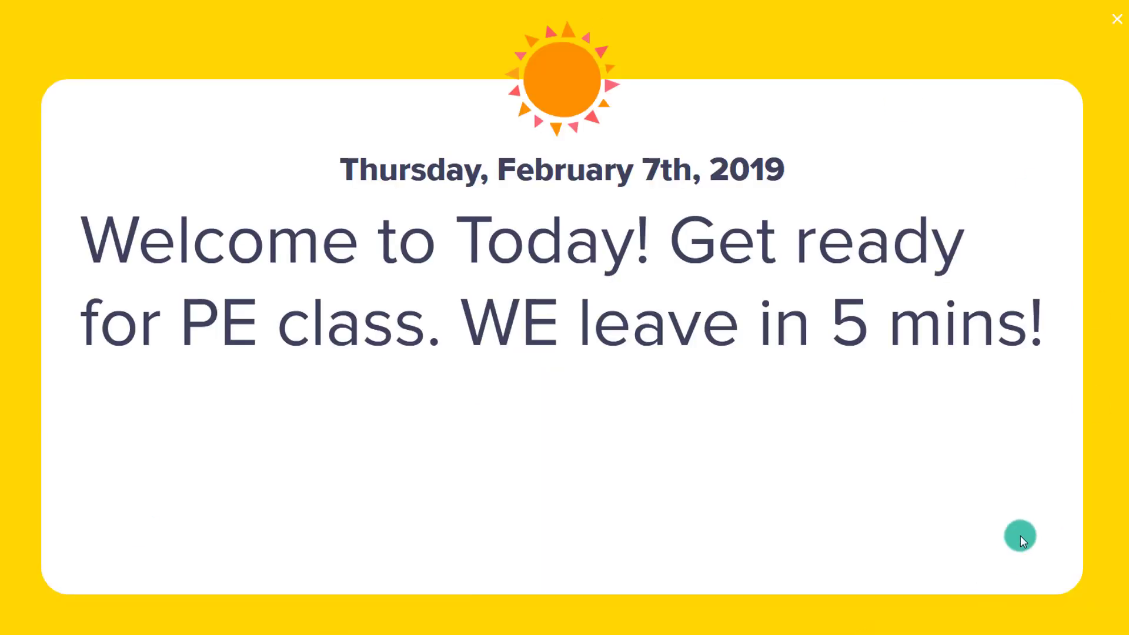
key("Escape")
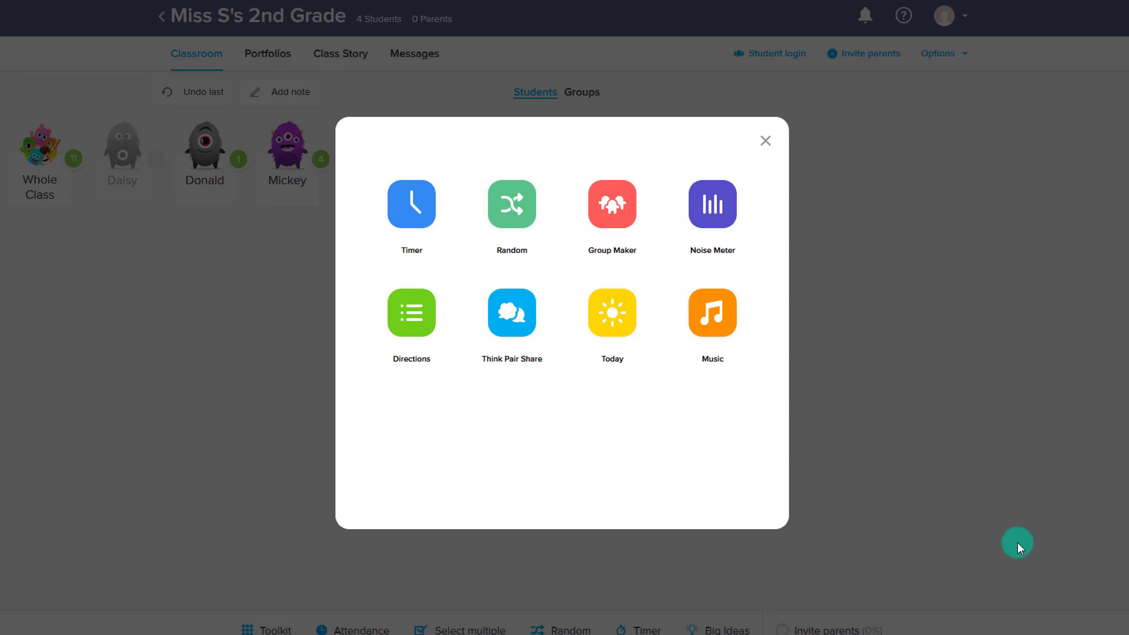
Step: Review the saved Directions, Think Pair Share questions and Today messages in the toolkit
left_click(383, 308)
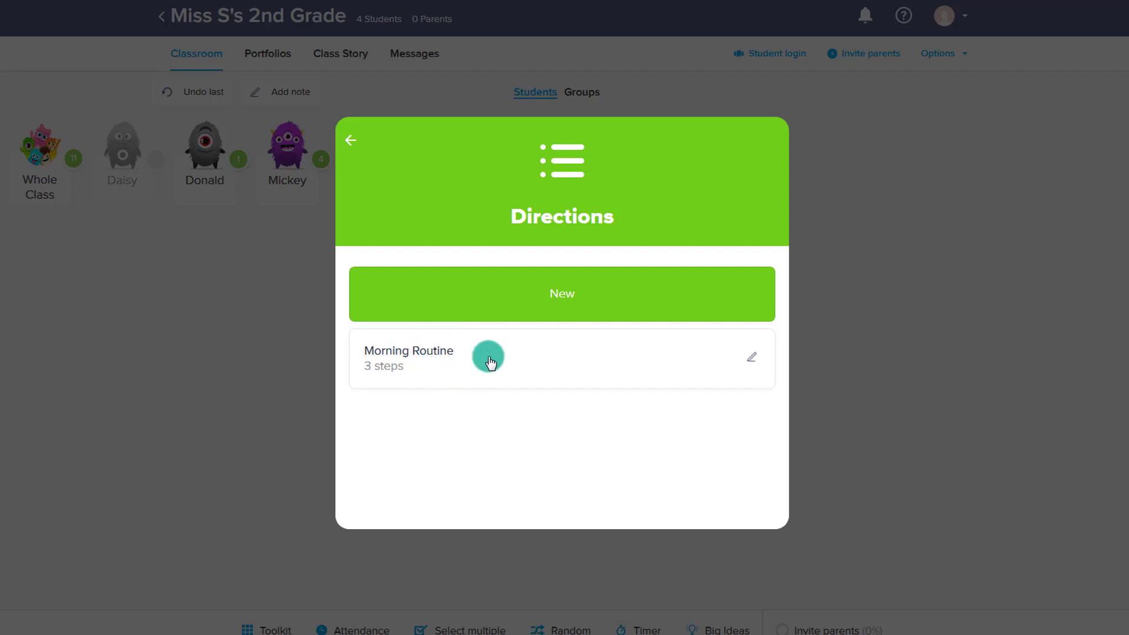
left_click(351, 141)
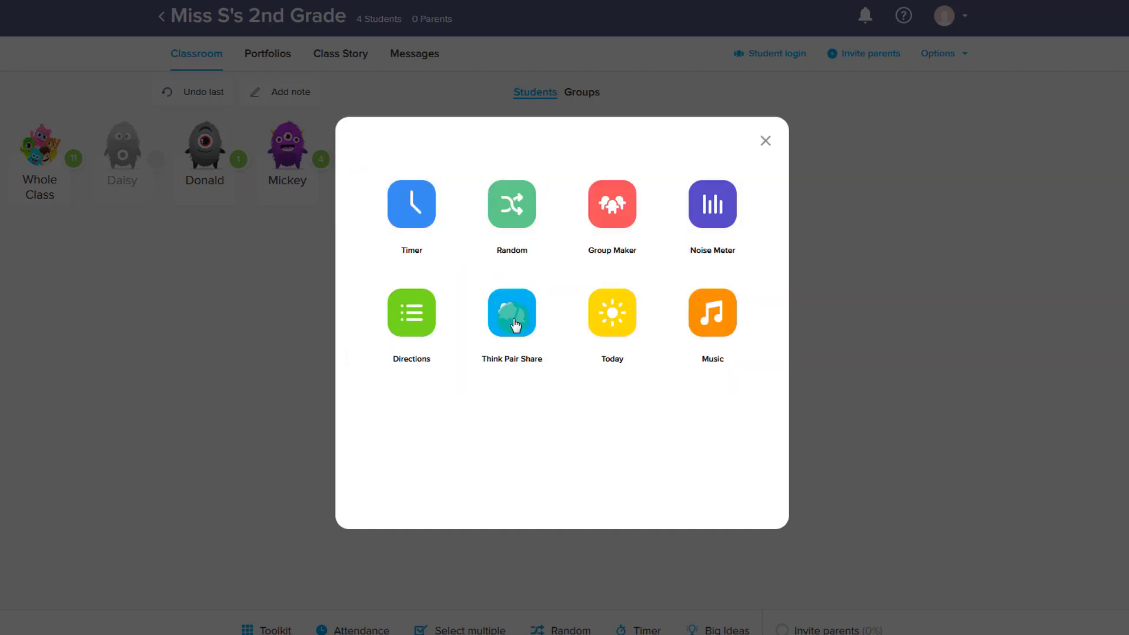
left_click(515, 324)
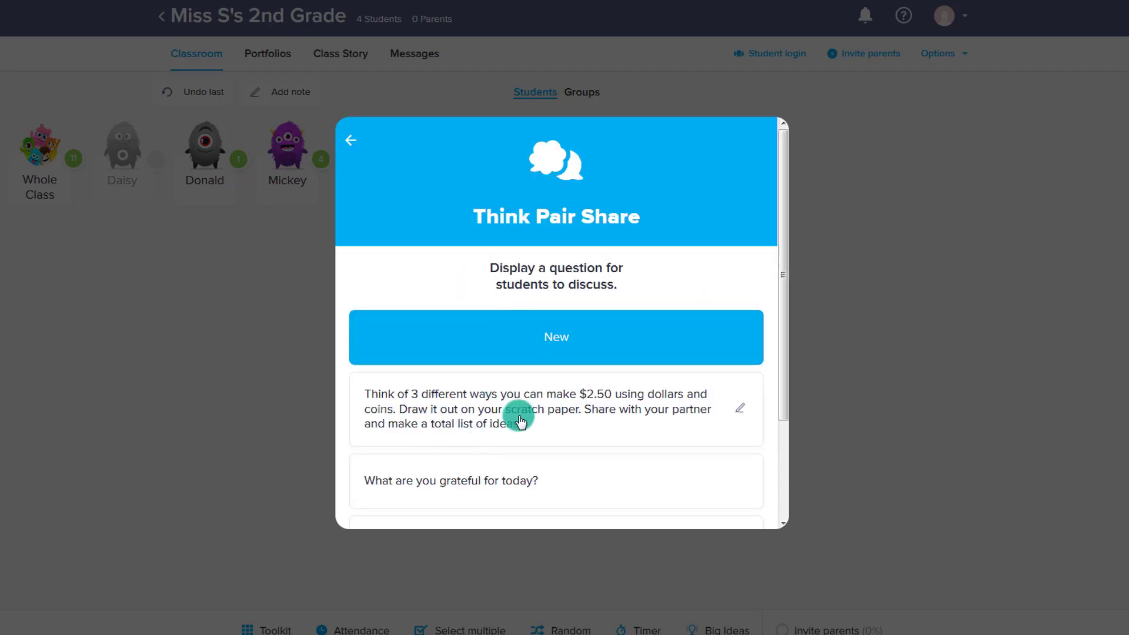
left_click(365, 137)
left_click(615, 316)
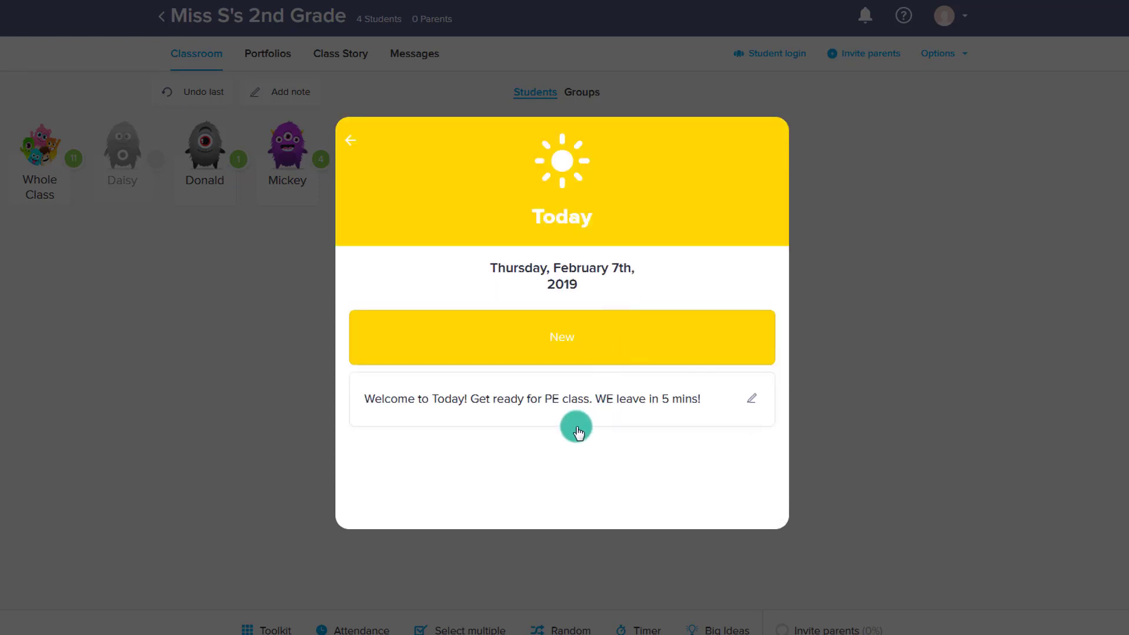
left_click(351, 141)
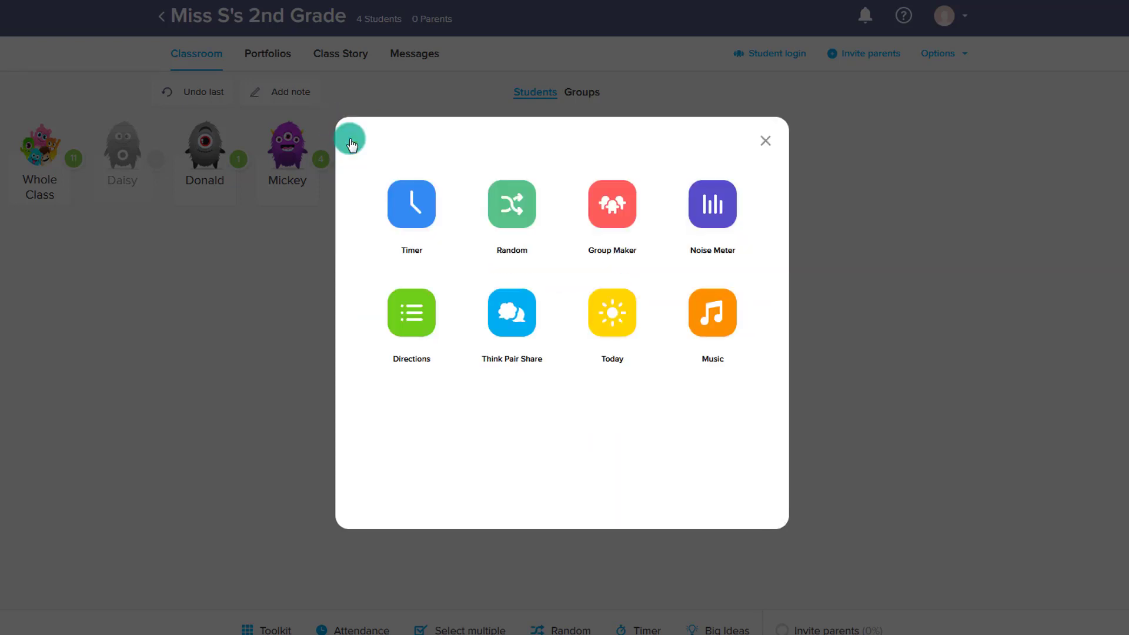
Step: Play the Active music channel, pause it, and close the music player
left_click(726, 326)
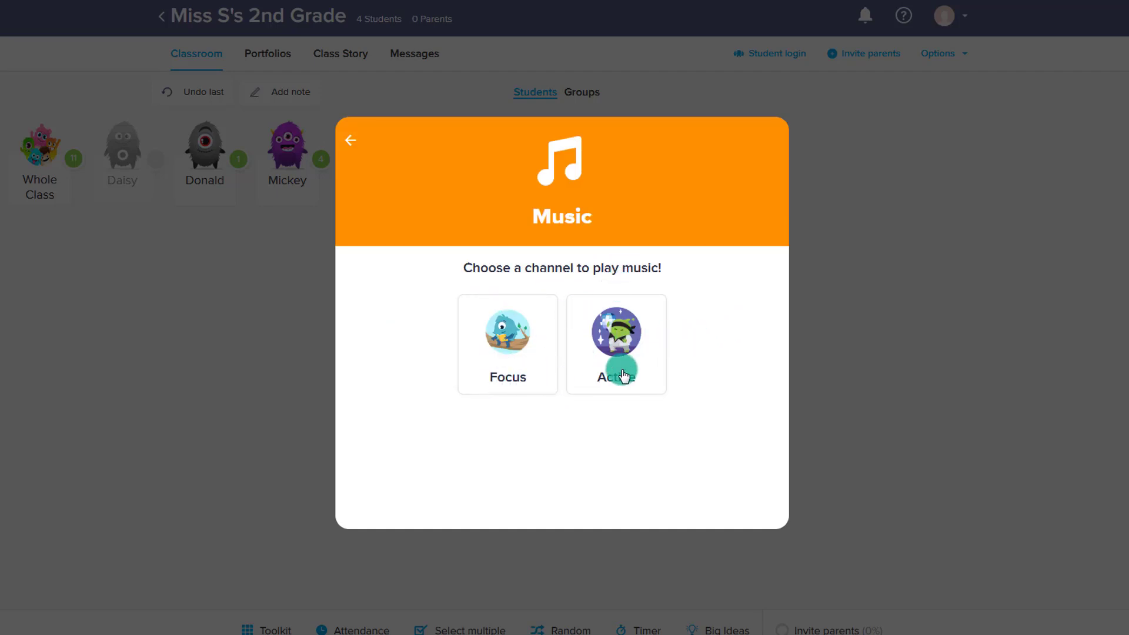
left_click(615, 334)
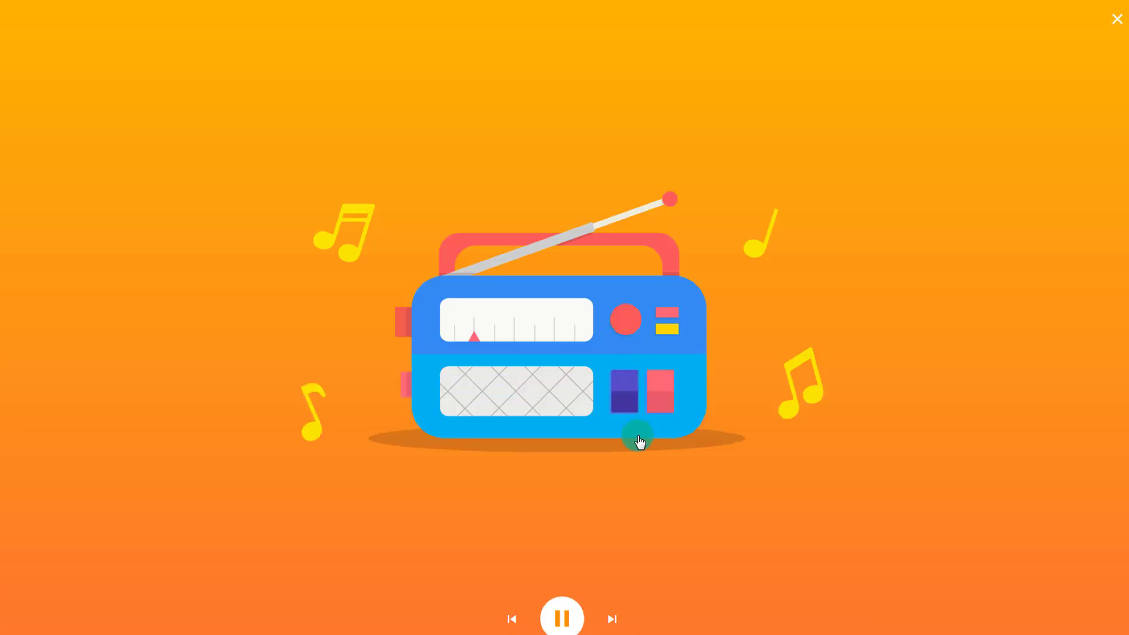
left_click(561, 626)
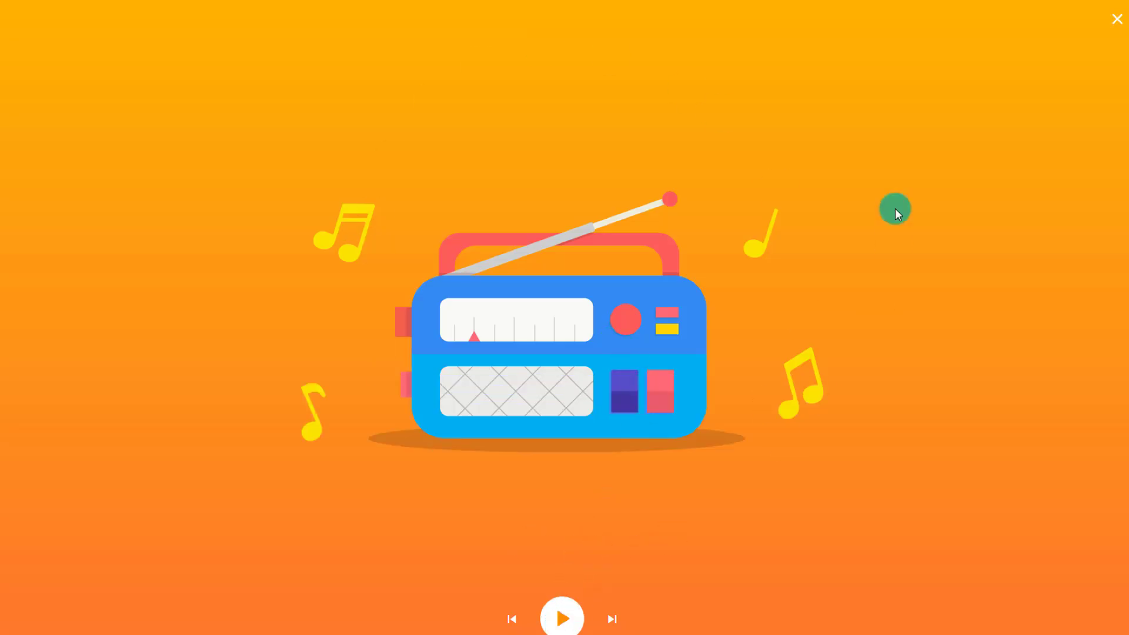
left_click(1119, 26)
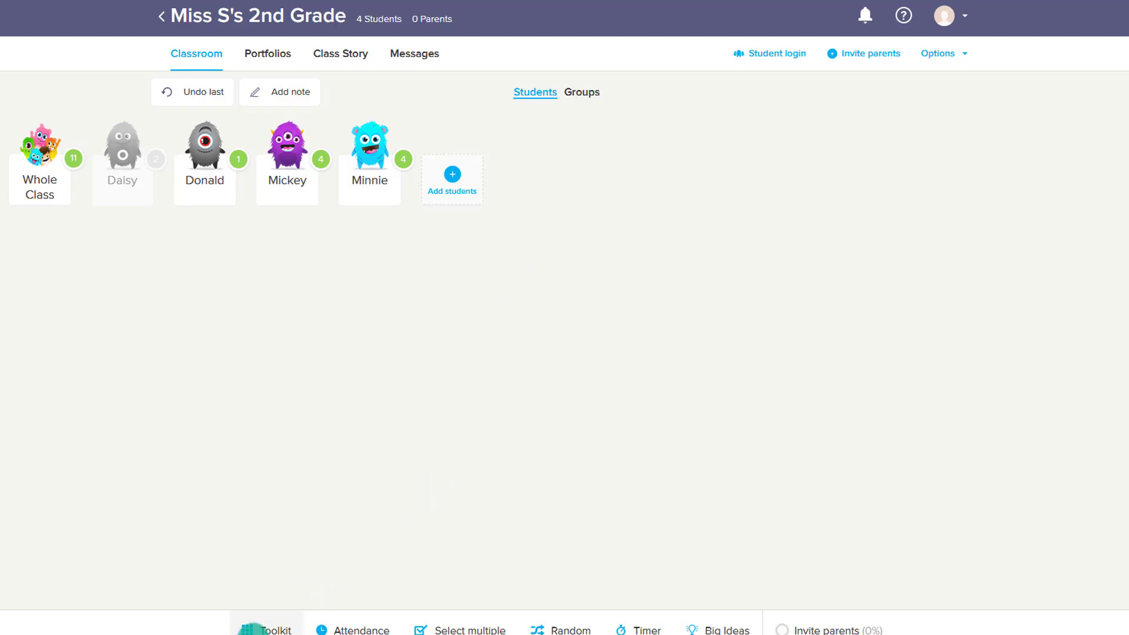
Step: Close the toolkit, exit attendance without saving, and open the Big Ideas page
left_click(253, 628)
left_click(764, 141)
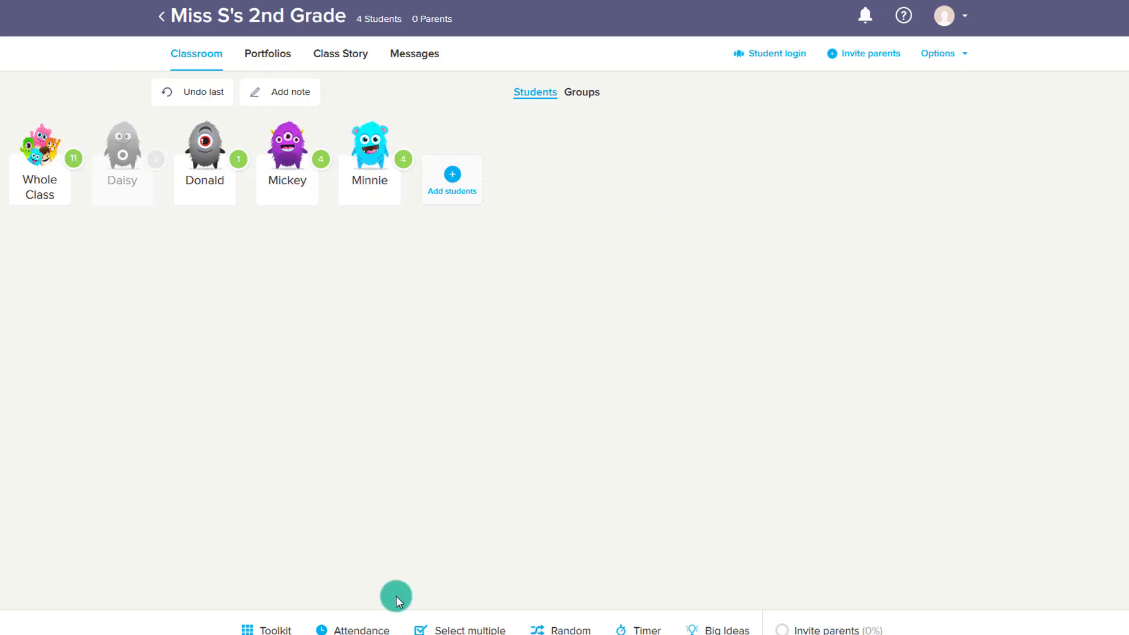
left_click(361, 628)
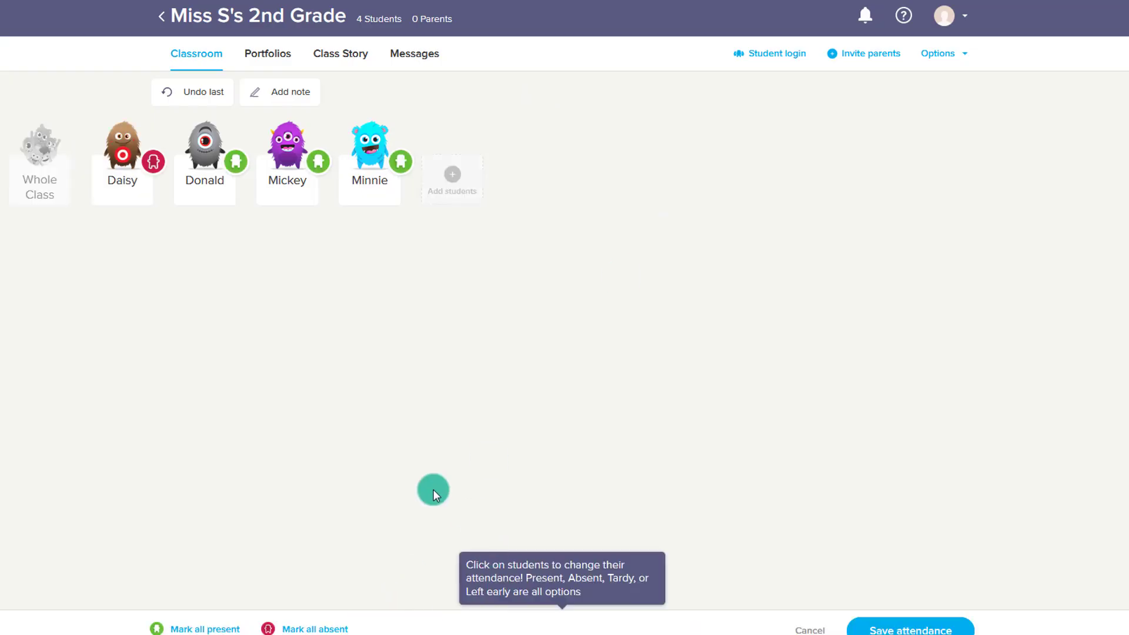
left_click(811, 627)
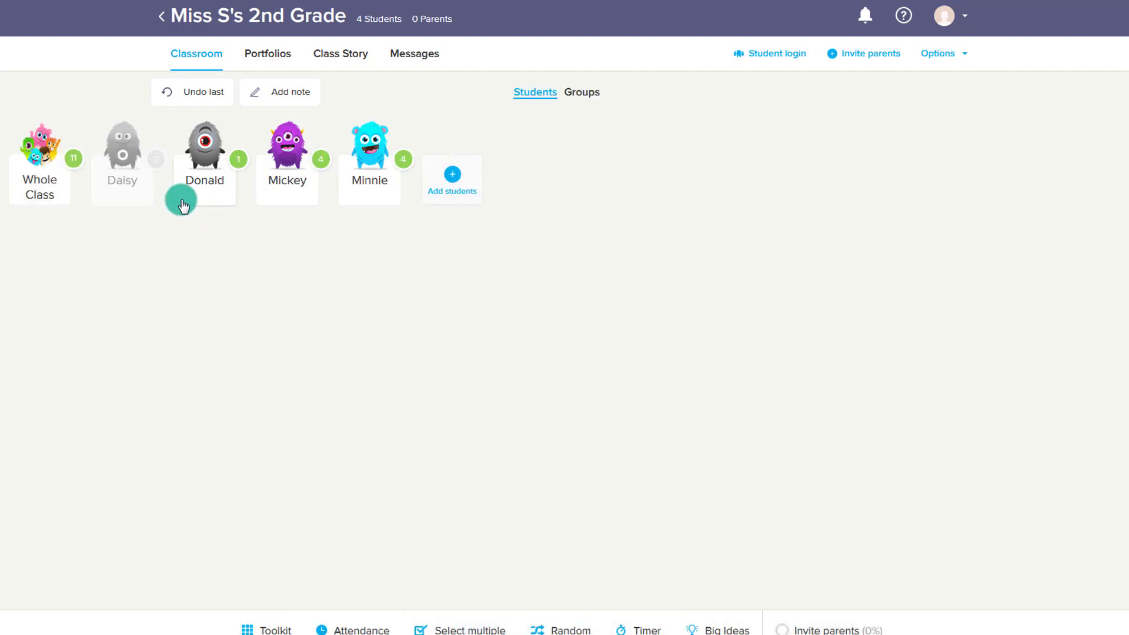
left_click(571, 629)
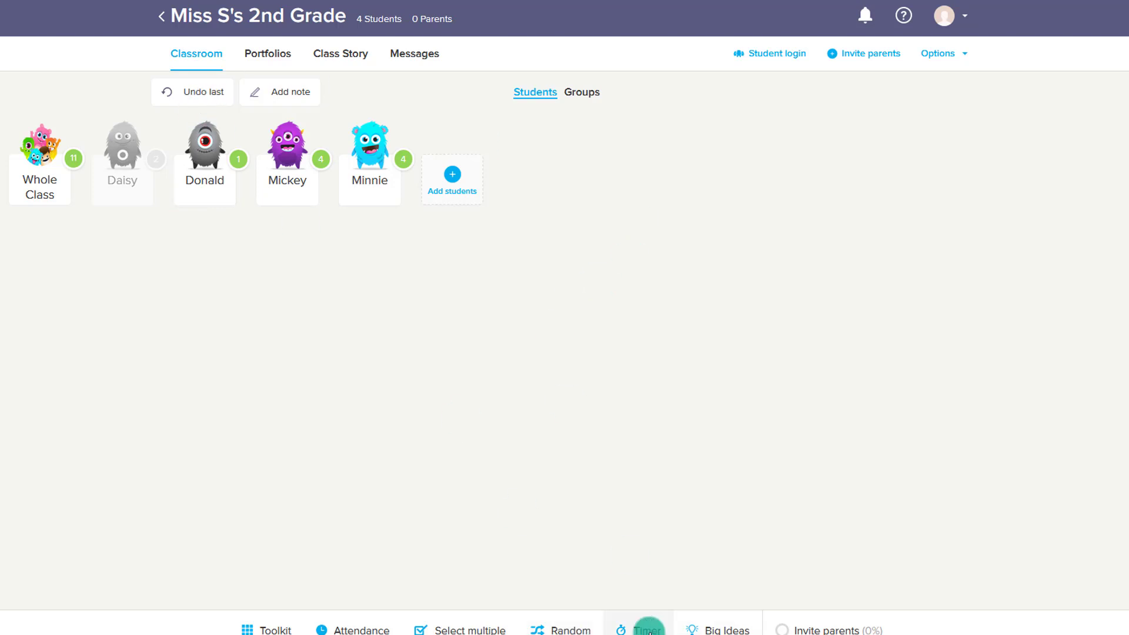
left_click(700, 631)
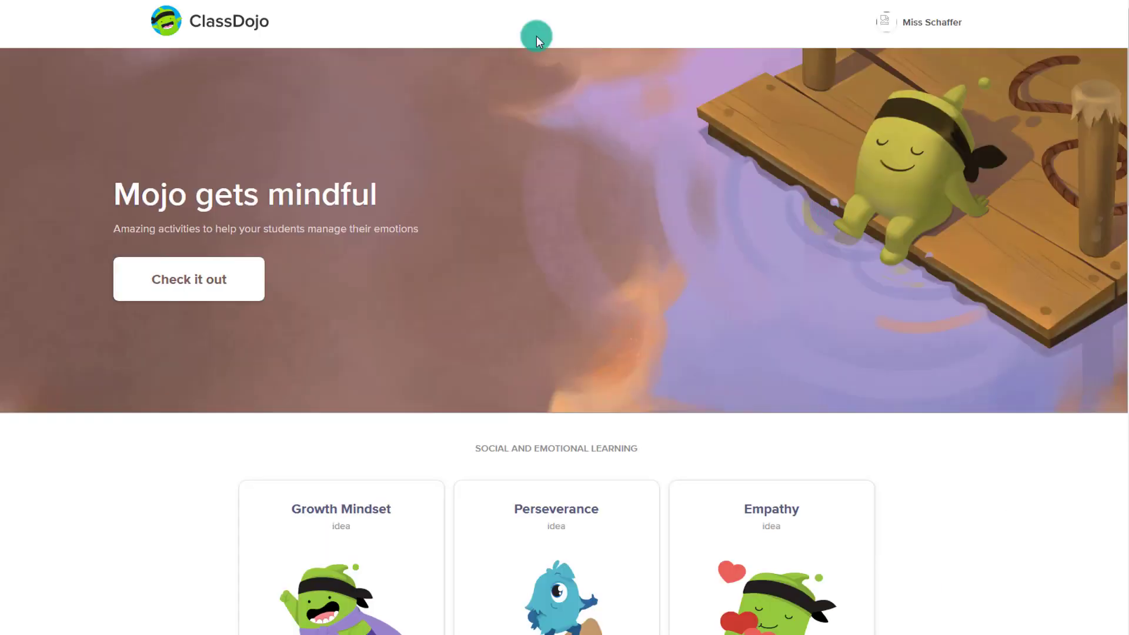
Step: Browse the Big Ideas cards and close the 'A Secret about the Brain' activity window
scroll(495, 352, "down", 3)
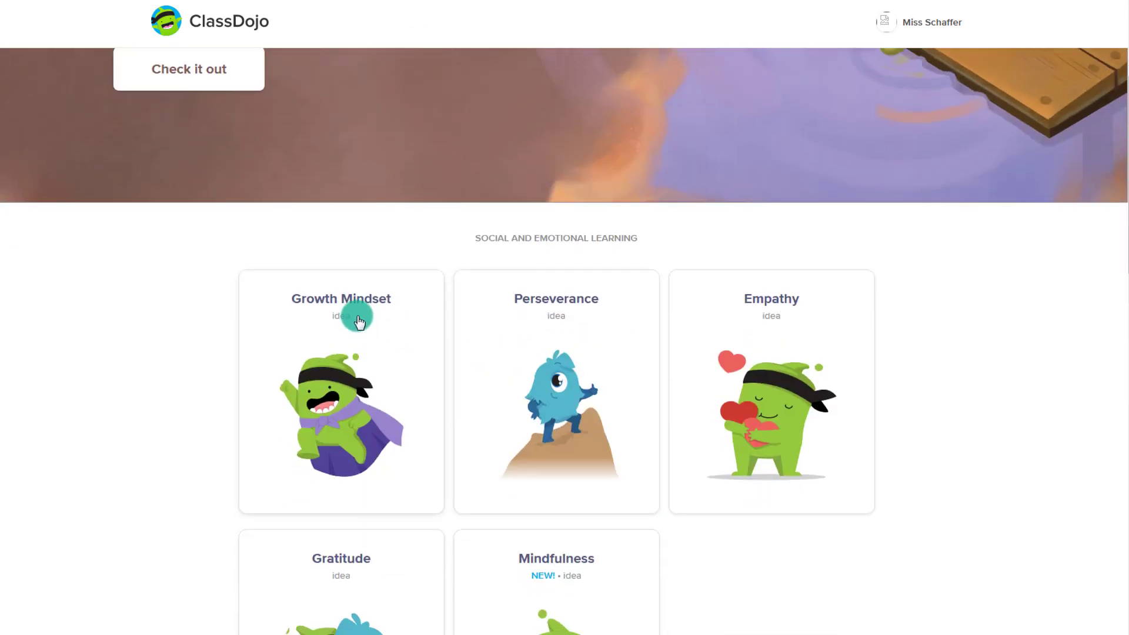
scroll(868, 311, "down", 2)
scroll(869, 312, "down", 1)
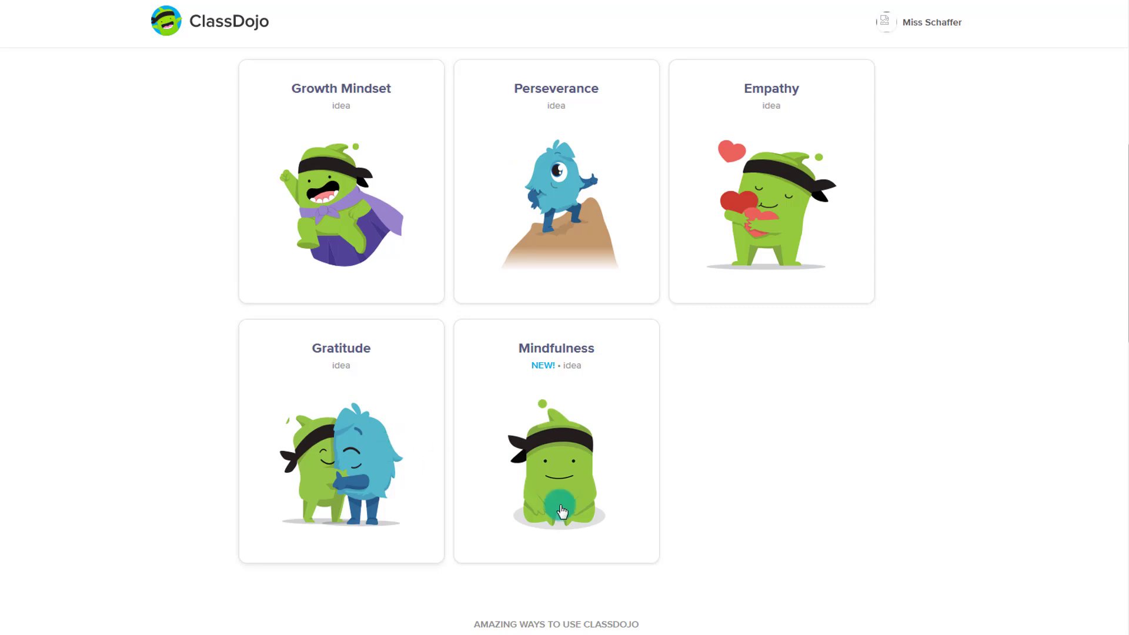
scroll(839, 351, "down", 7)
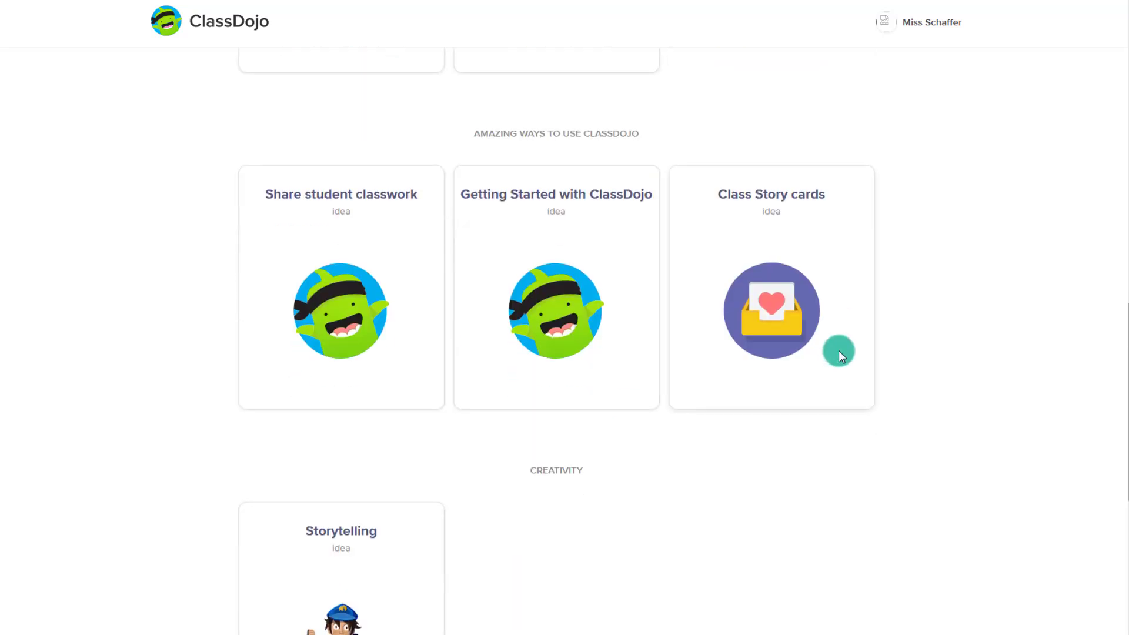
scroll(838, 350, "down", 5)
scroll(839, 350, "up", 6)
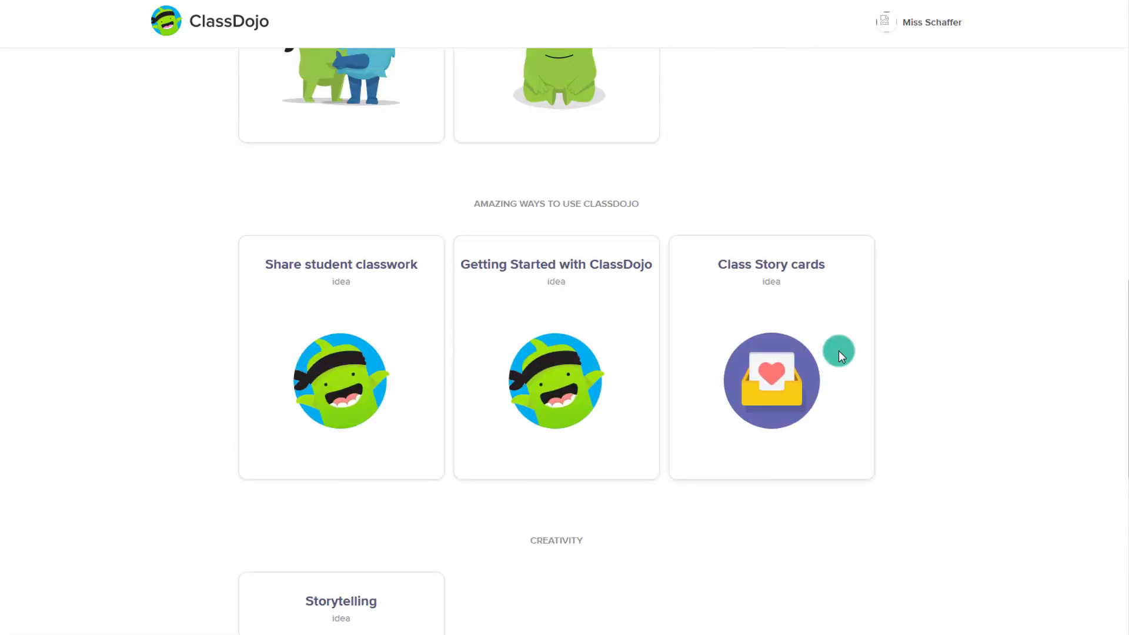
scroll(838, 351, "up", 9)
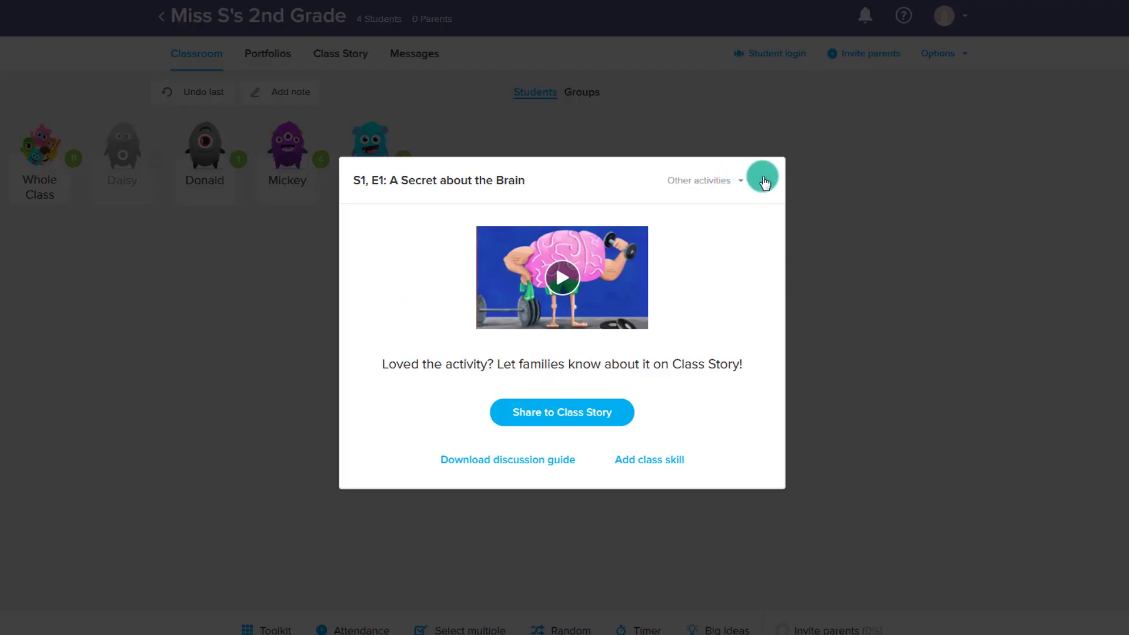
left_click(765, 184)
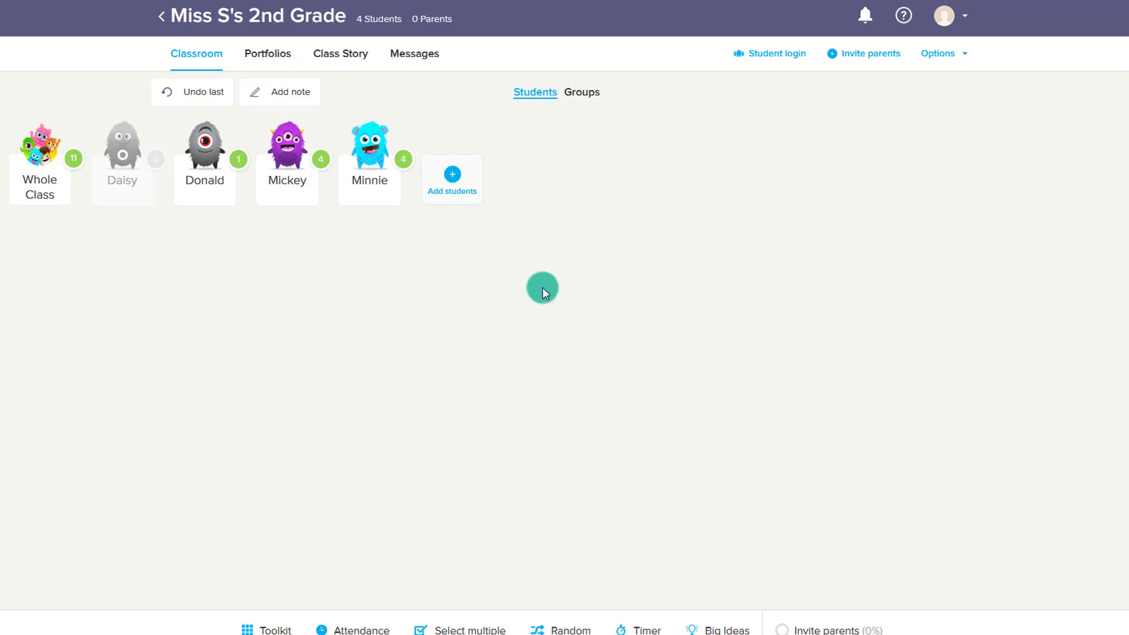
left_click(934, 52)
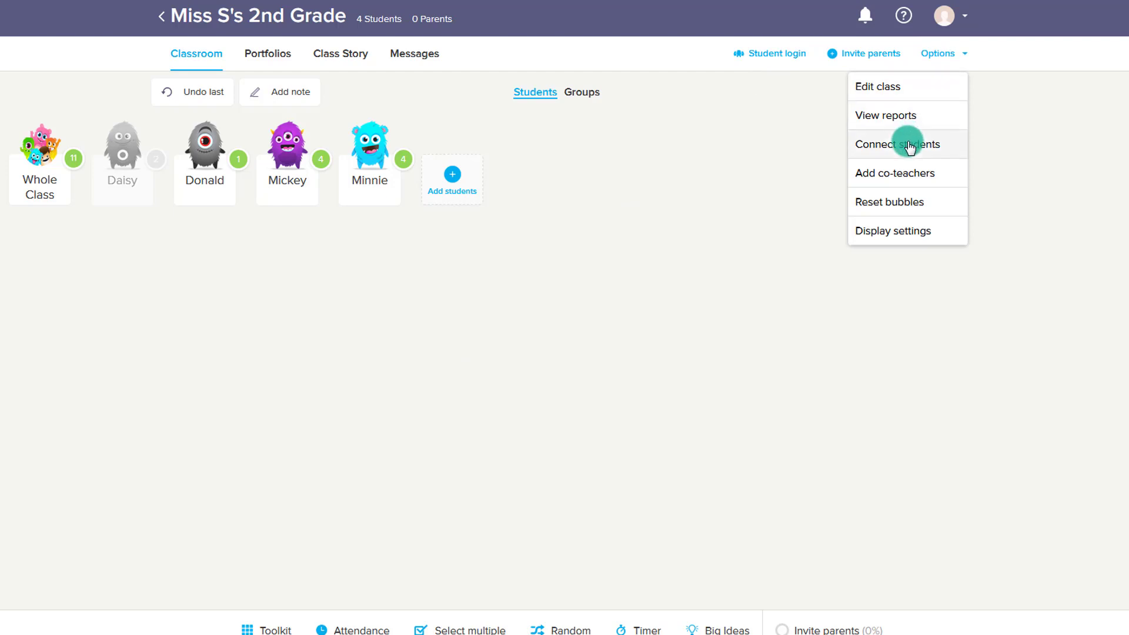
left_click(909, 177)
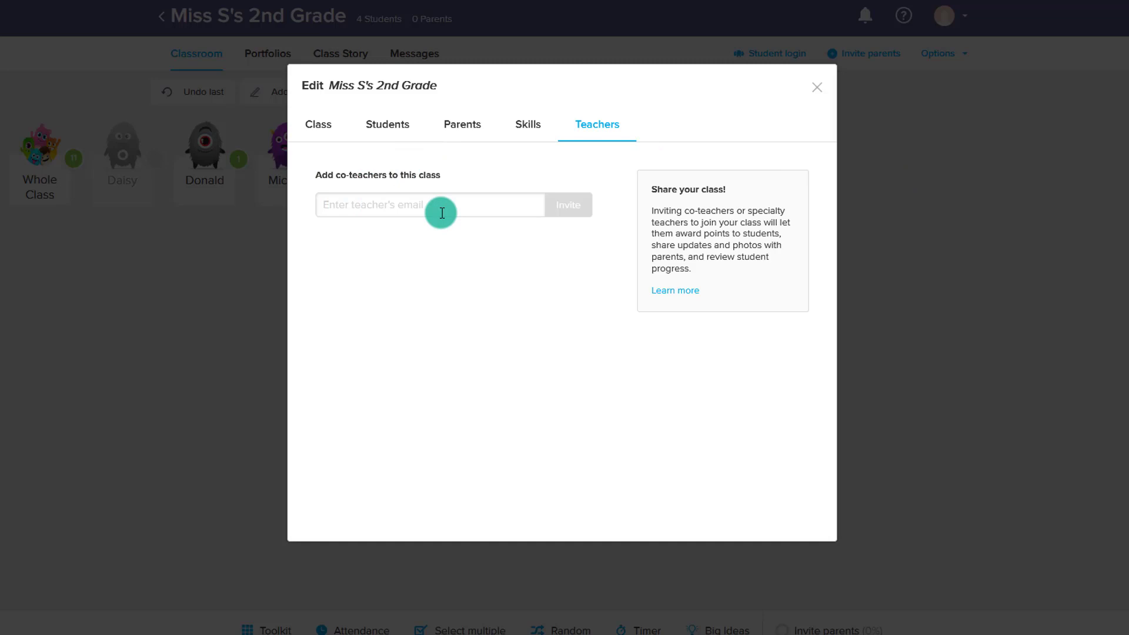
left_click(819, 92)
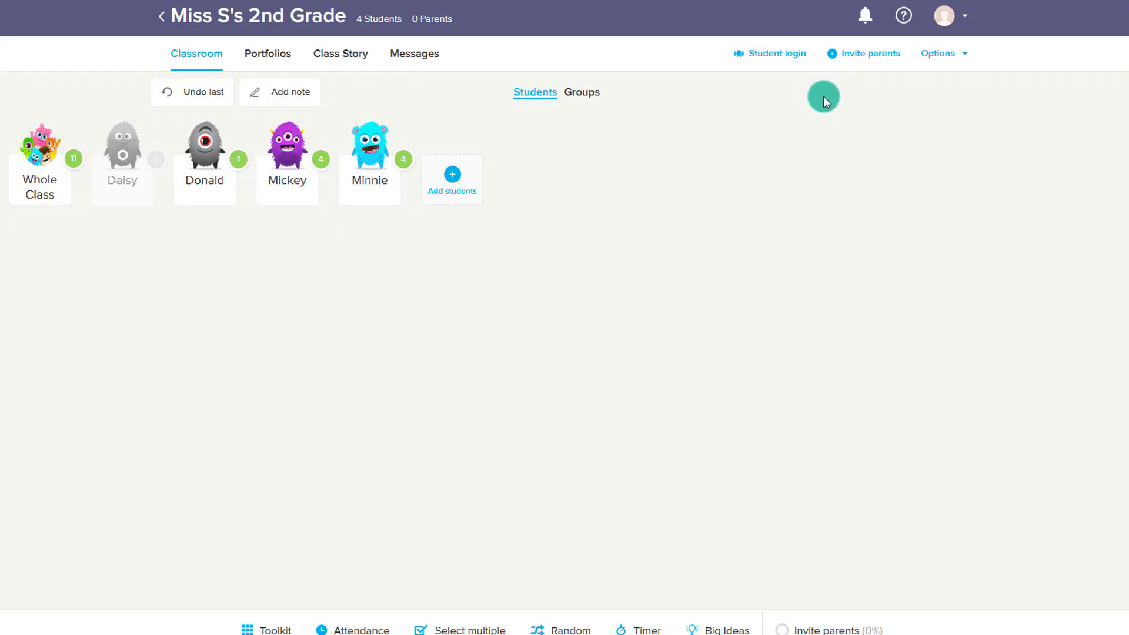
Step: Open the parent invitation settings and step through the four parent contact fields
left_click(875, 60)
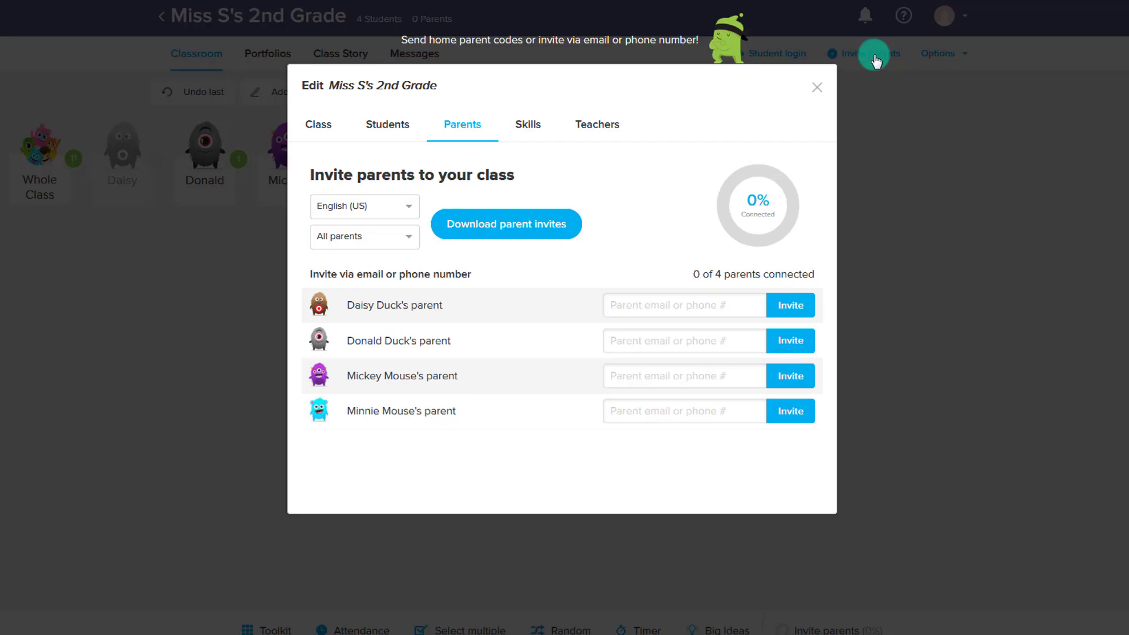
left_click(634, 309)
left_click(639, 346)
left_click(641, 380)
left_click(640, 417)
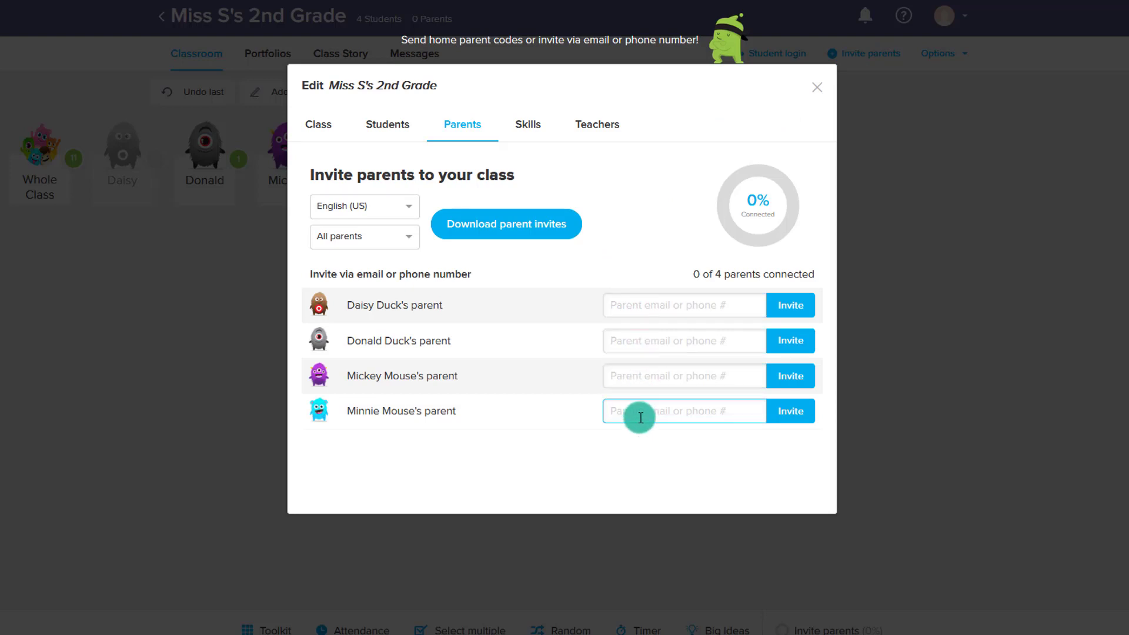
Step: Download the printable parent invite letters and open them in Adobe Acrobat DC
left_click(513, 229)
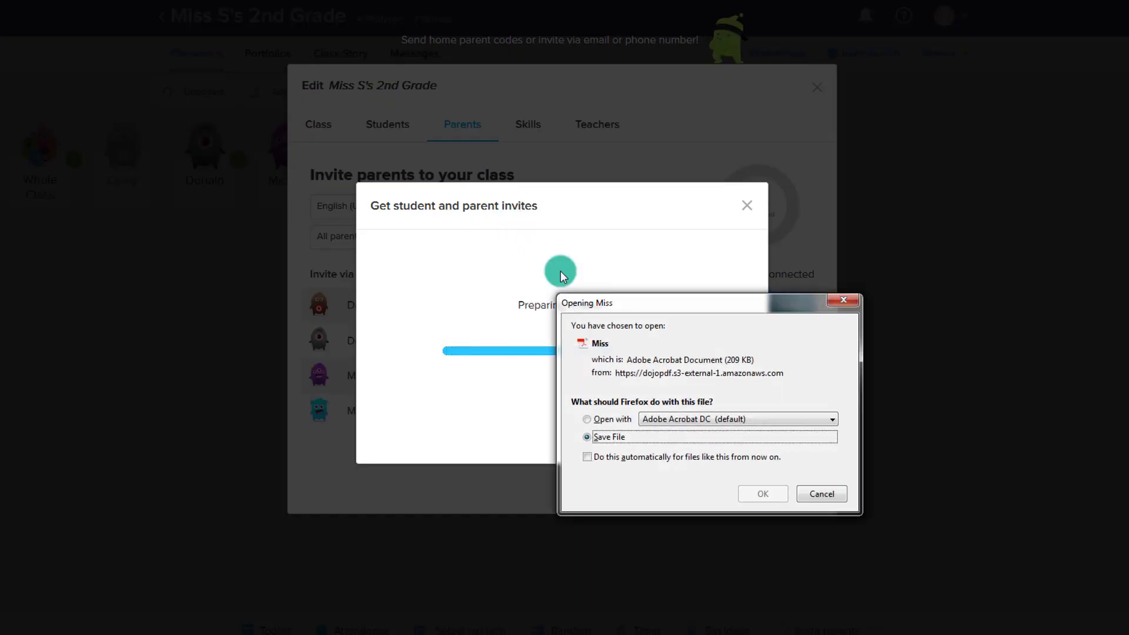
left_click(615, 421)
left_click(768, 489)
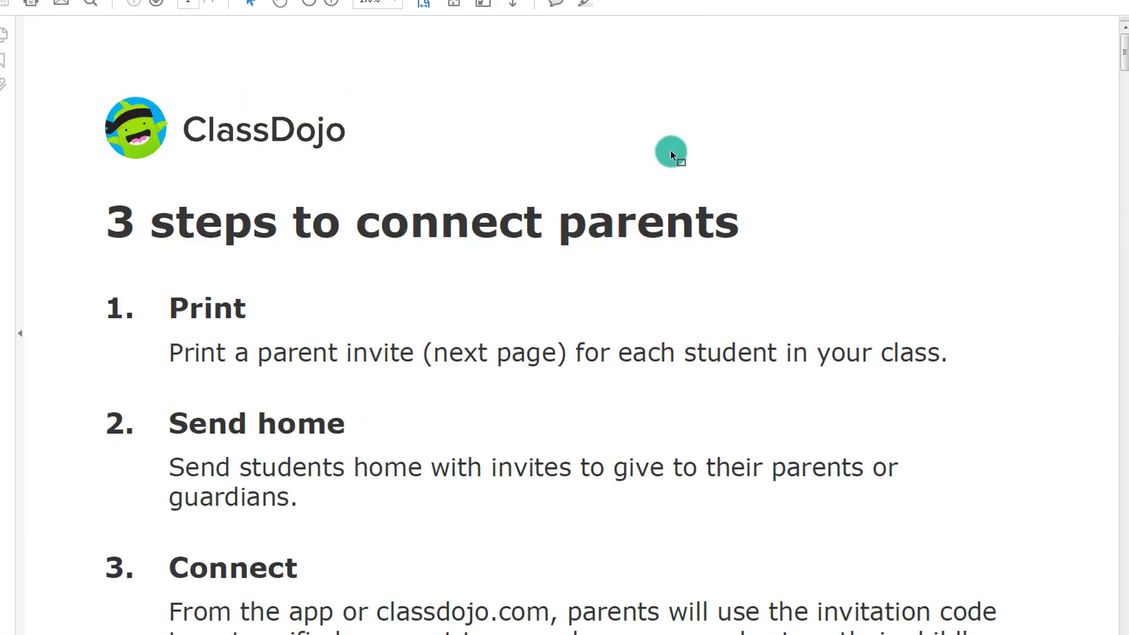
Step: Scroll through the first parent invite letters, selecting each student's join code
scroll(559, 457, "down", 15)
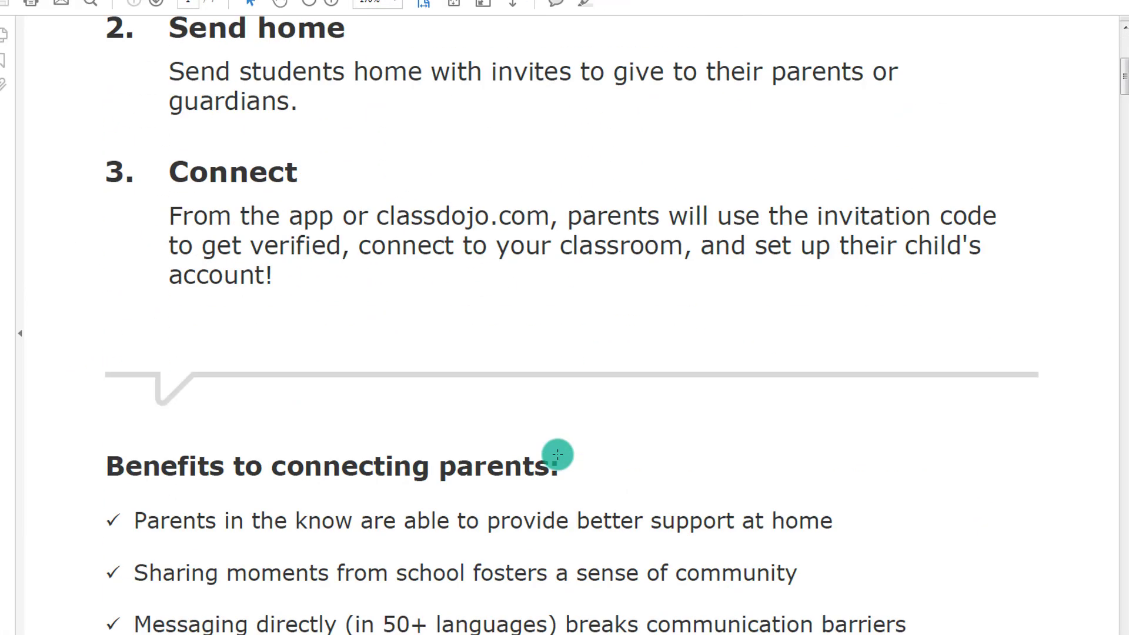
scroll(558, 451, "down", 15)
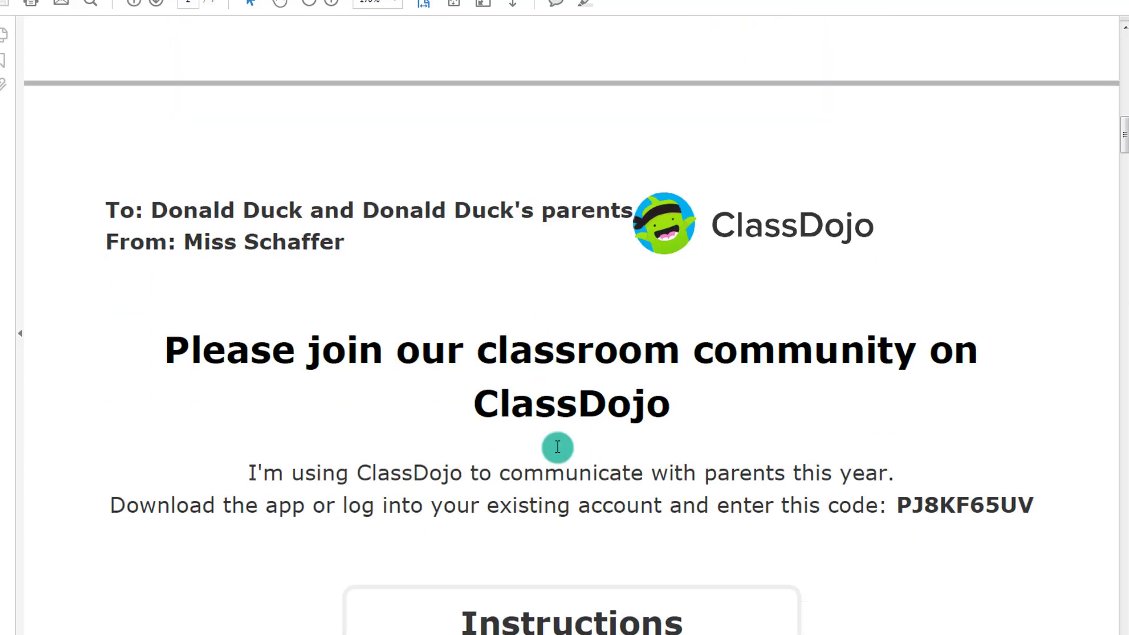
scroll(558, 447, "up", 5)
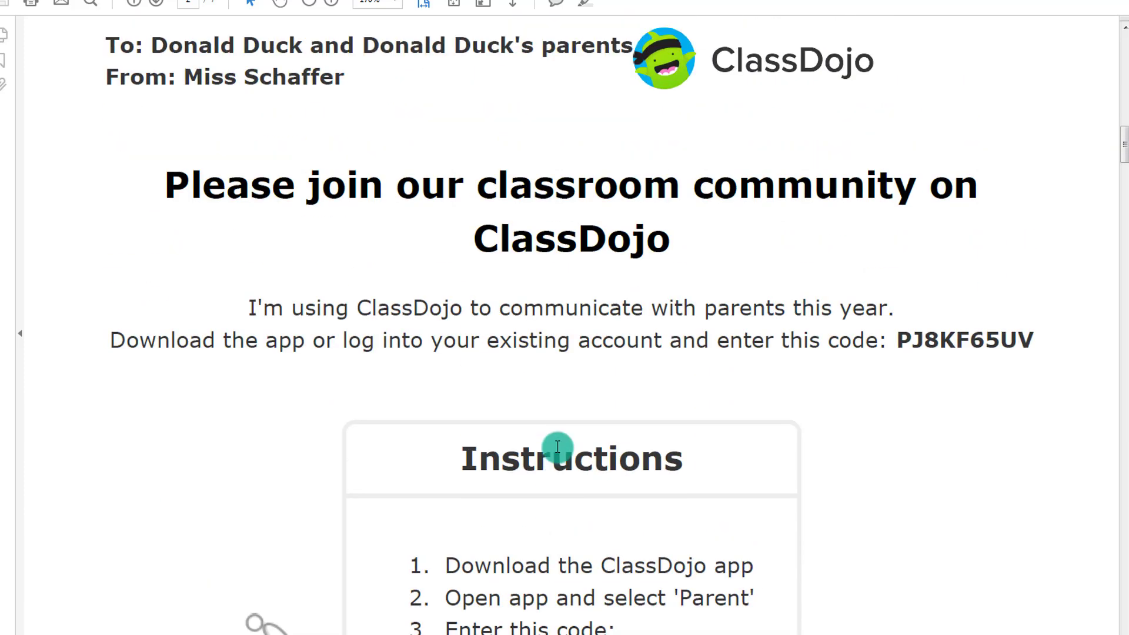
left_click_drag(204, 113, 306, 107)
scroll(491, 358, "down", 4)
scroll(491, 359, "down", 3)
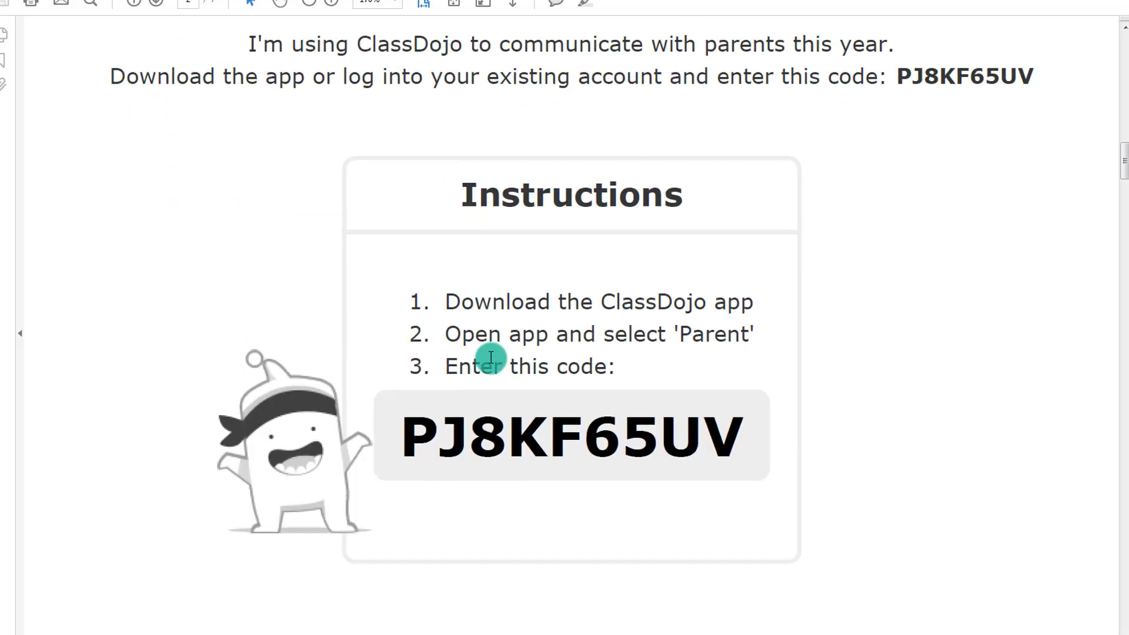
left_click_drag(399, 436, 744, 441)
Step: Check the join codes on the remaining invite letters, then return to the ClassDojo classroom
scroll(575, 418, "down", 10)
scroll(572, 393, "down", 14)
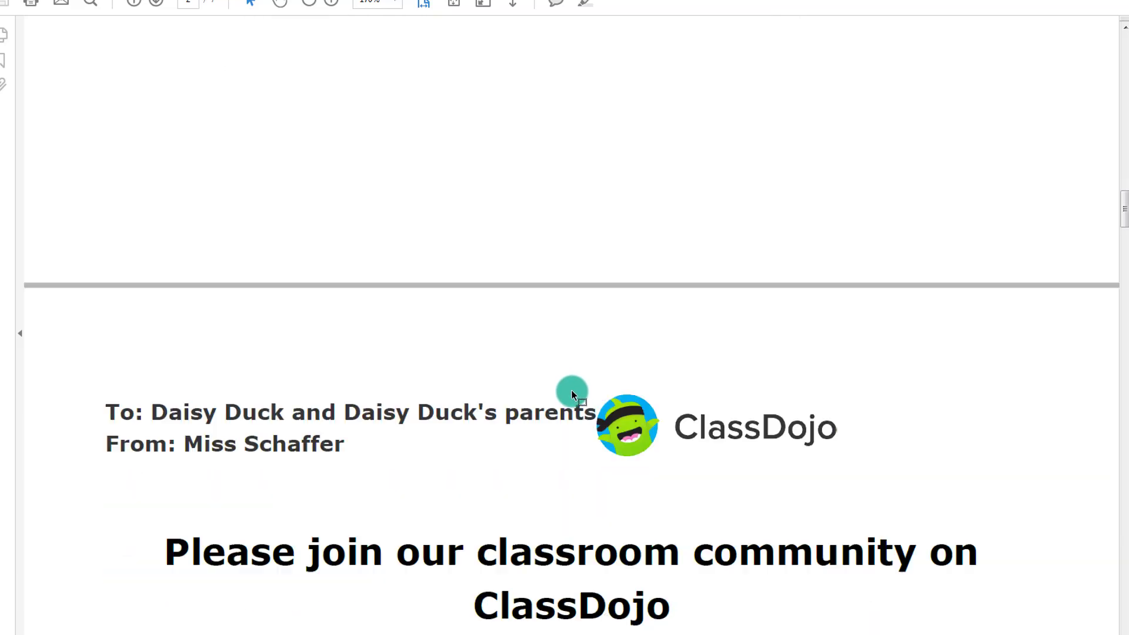
scroll(585, 461, "down", 6)
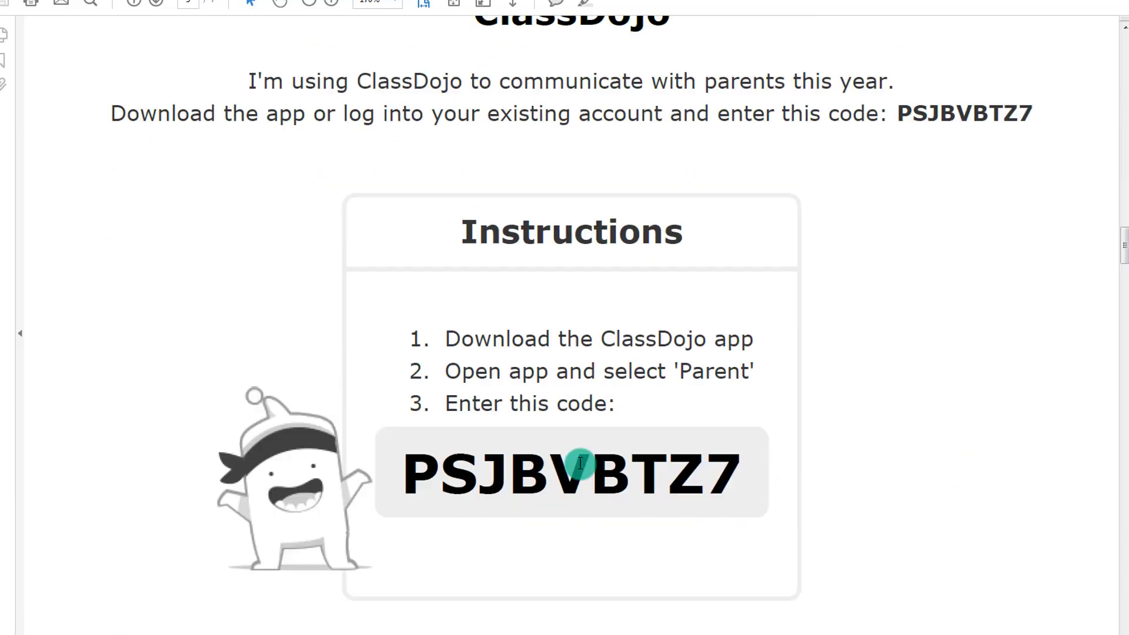
left_click_drag(403, 471, 736, 480)
scroll(686, 466, "down", 15)
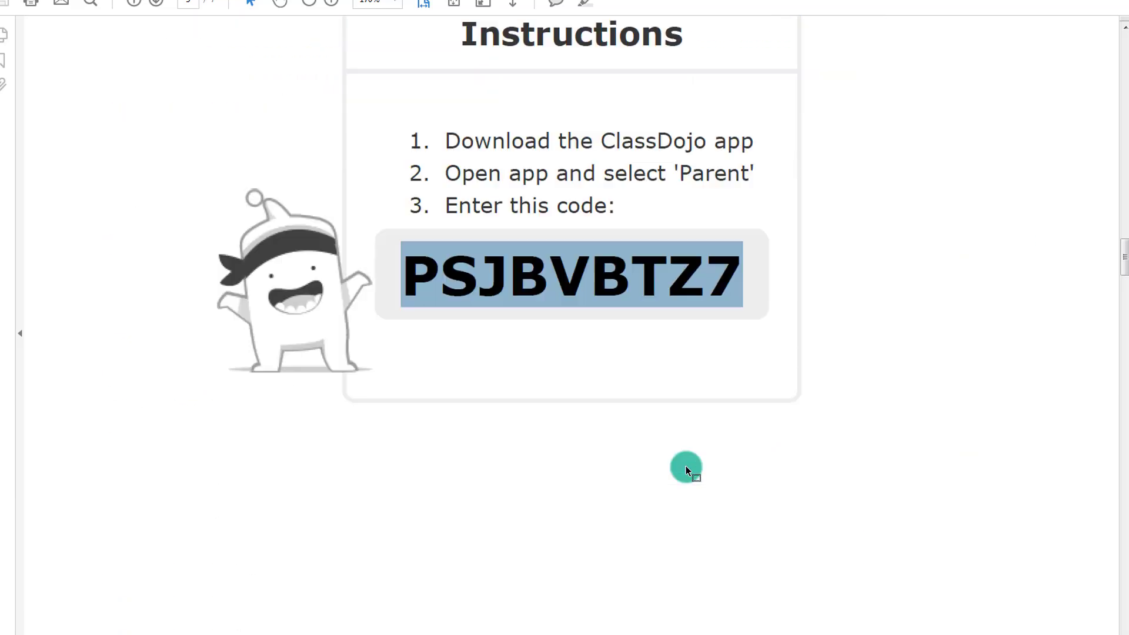
scroll(671, 448, "down", 16)
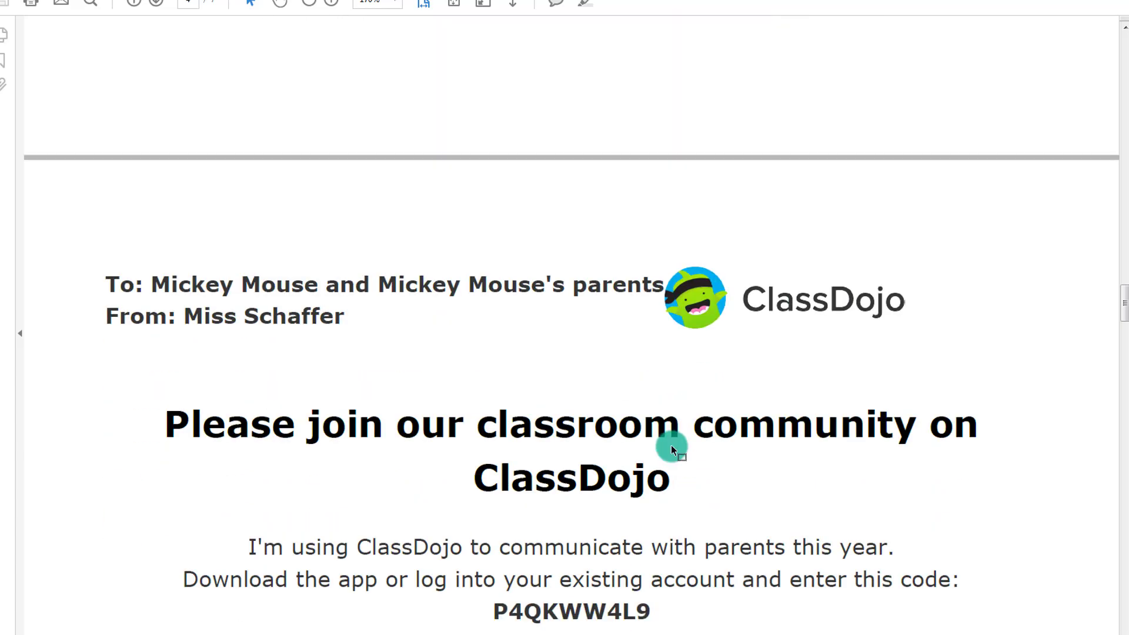
left_click_drag(400, 442, 756, 444)
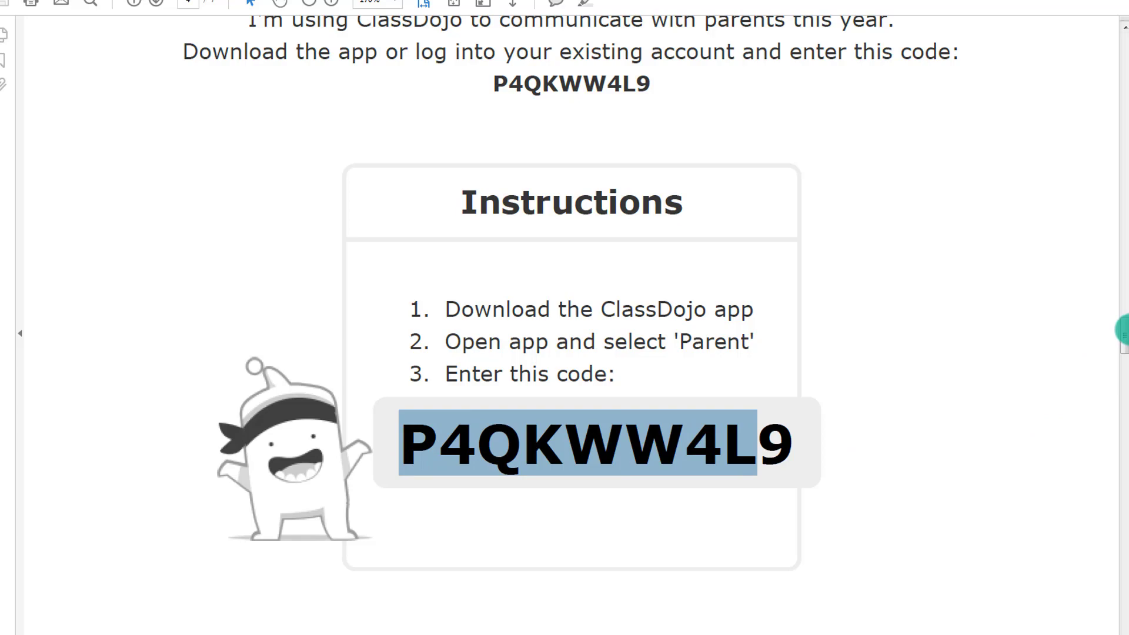
left_click_drag(1120, 329, 1124, 392)
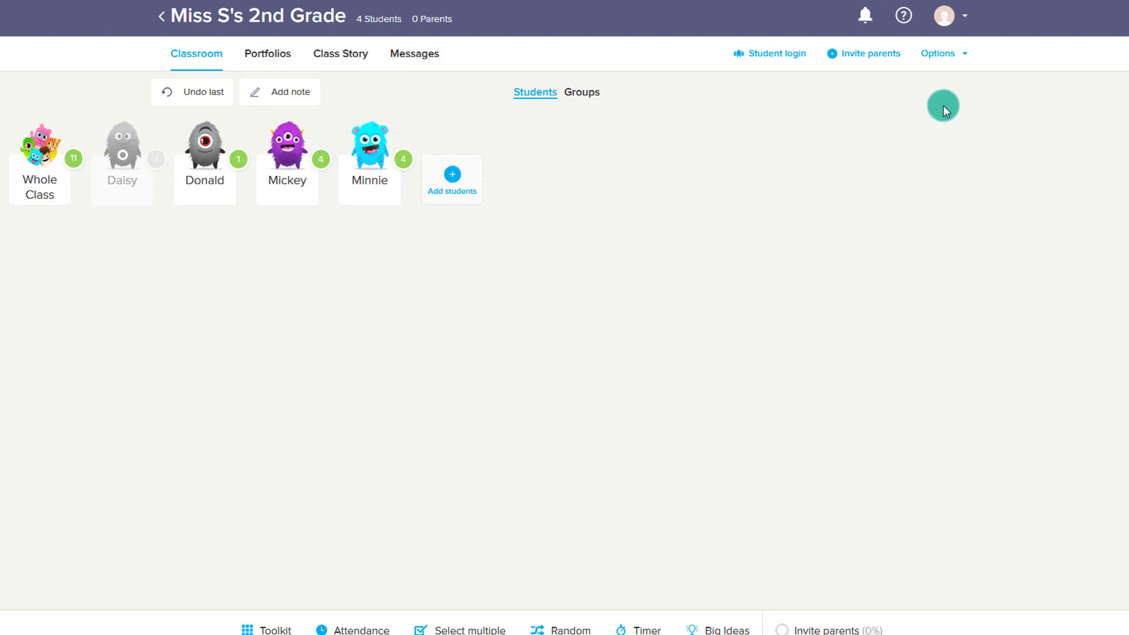
Step: Choose Class Text Code as the student sign-in method and accept the portfolio permissions
left_click(937, 55)
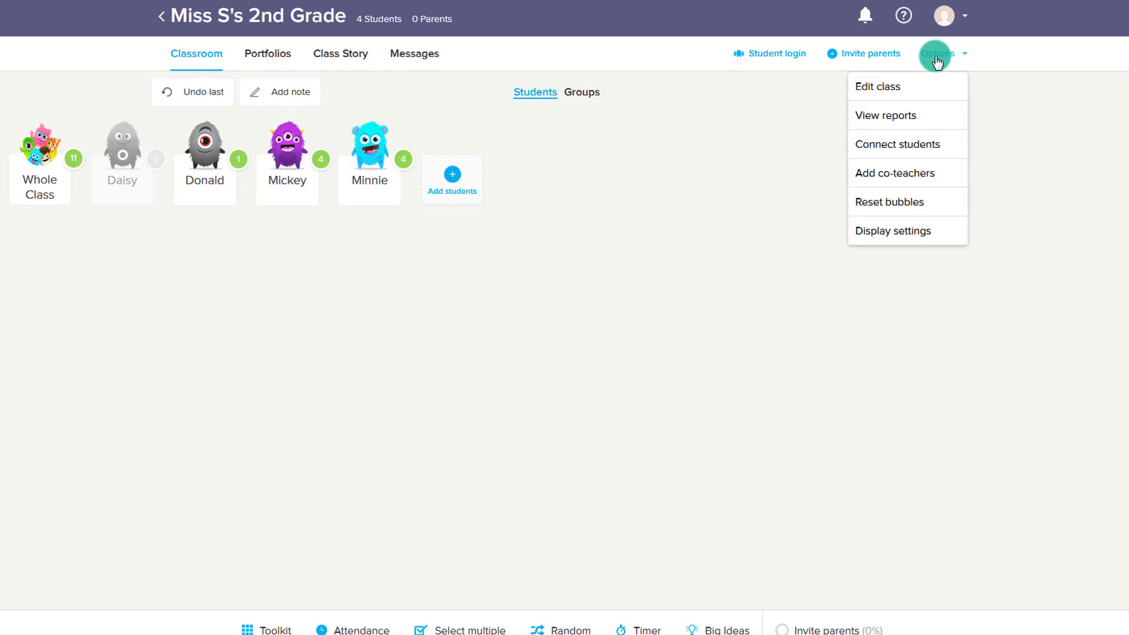
left_click(912, 143)
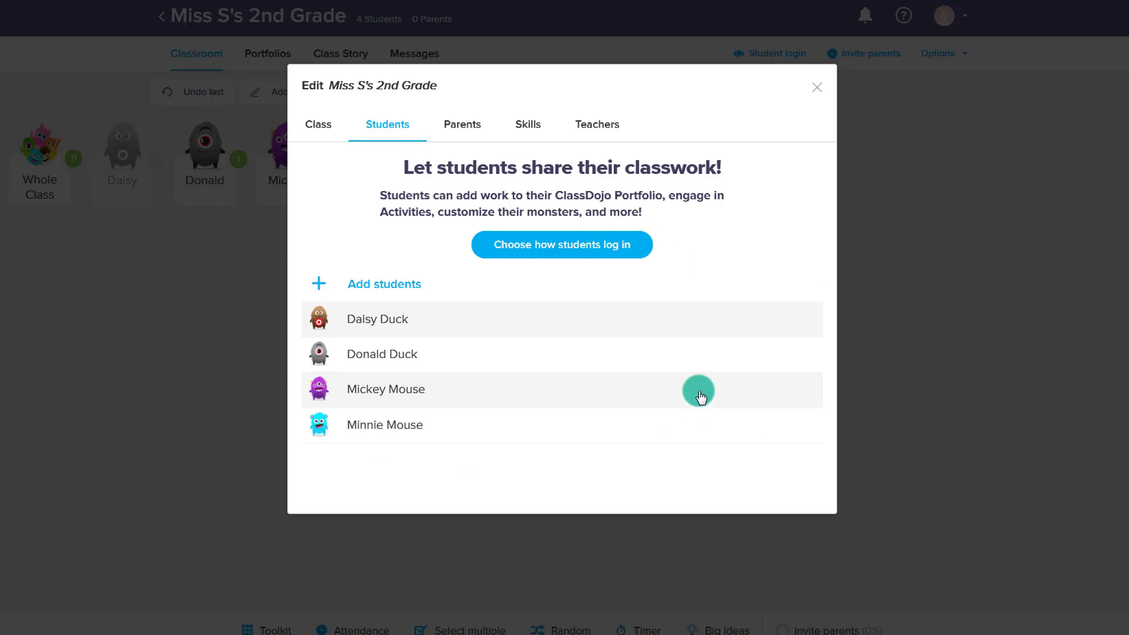
left_click(591, 261)
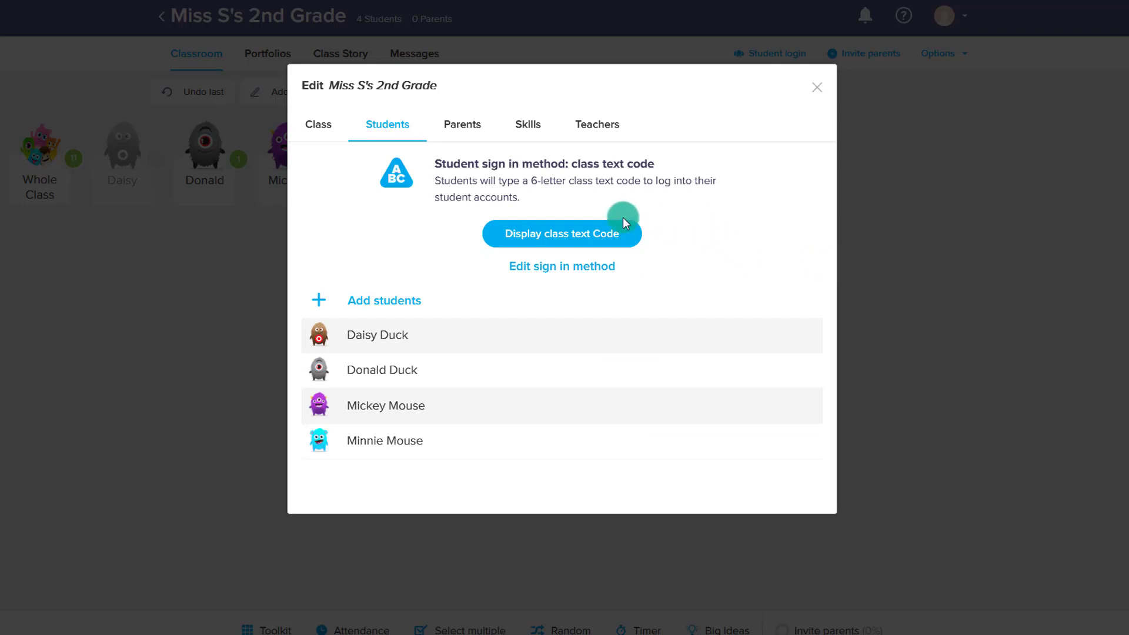
left_click(537, 235)
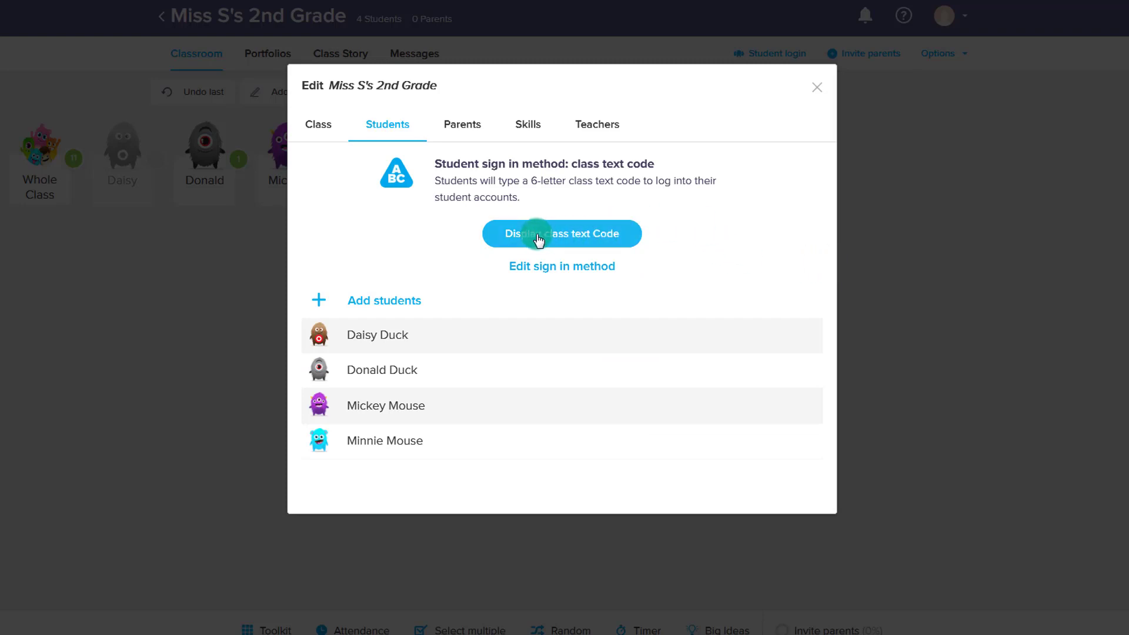
left_click(739, 373)
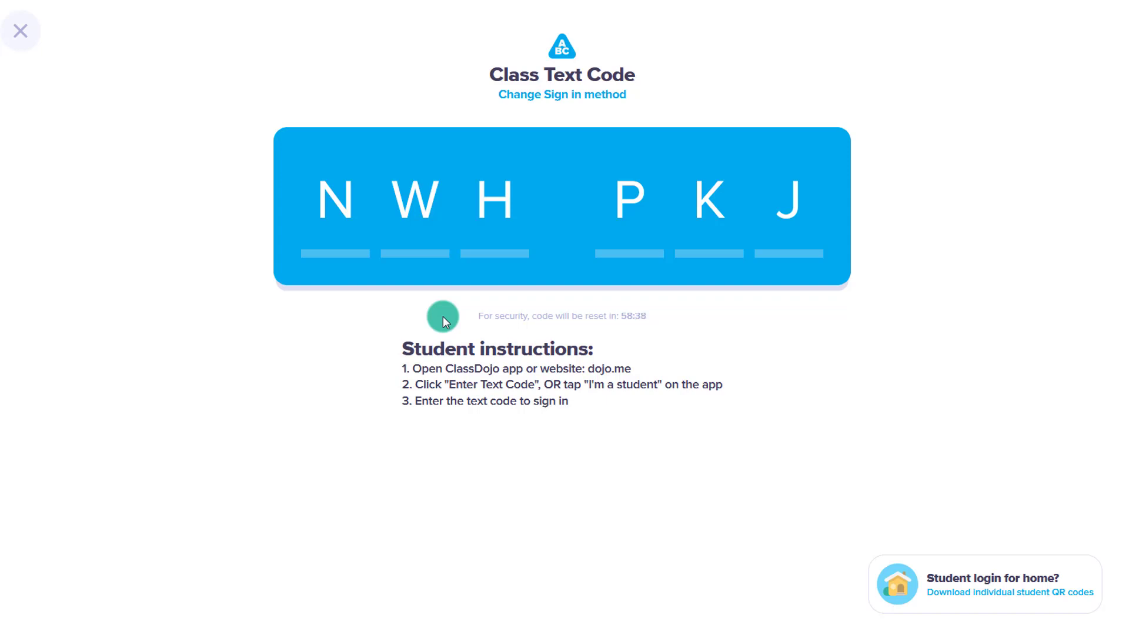
Step: Close the class text code screen and return to the classroom page
key("Escape")
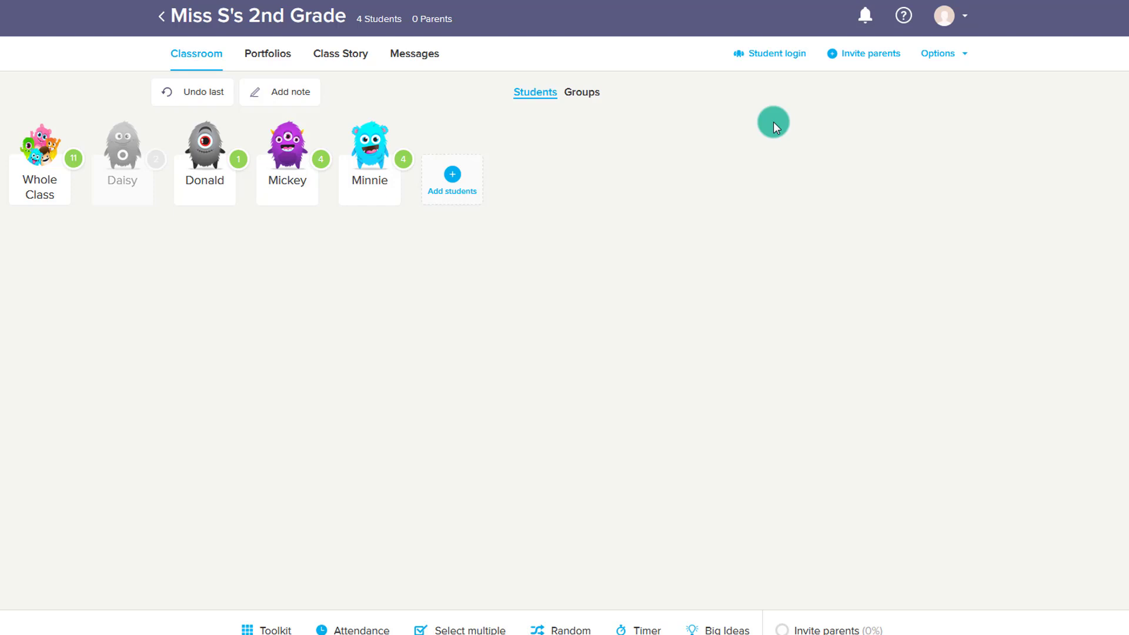
left_click(160, 16)
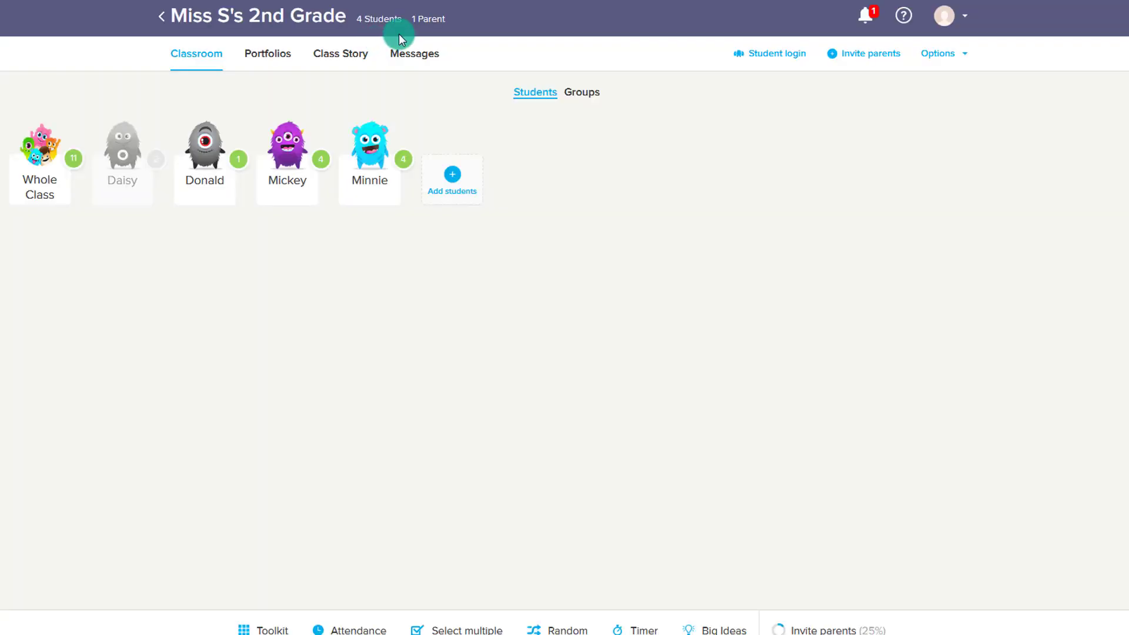
Step: Message the connected parent about the missing math homework
left_click(434, 54)
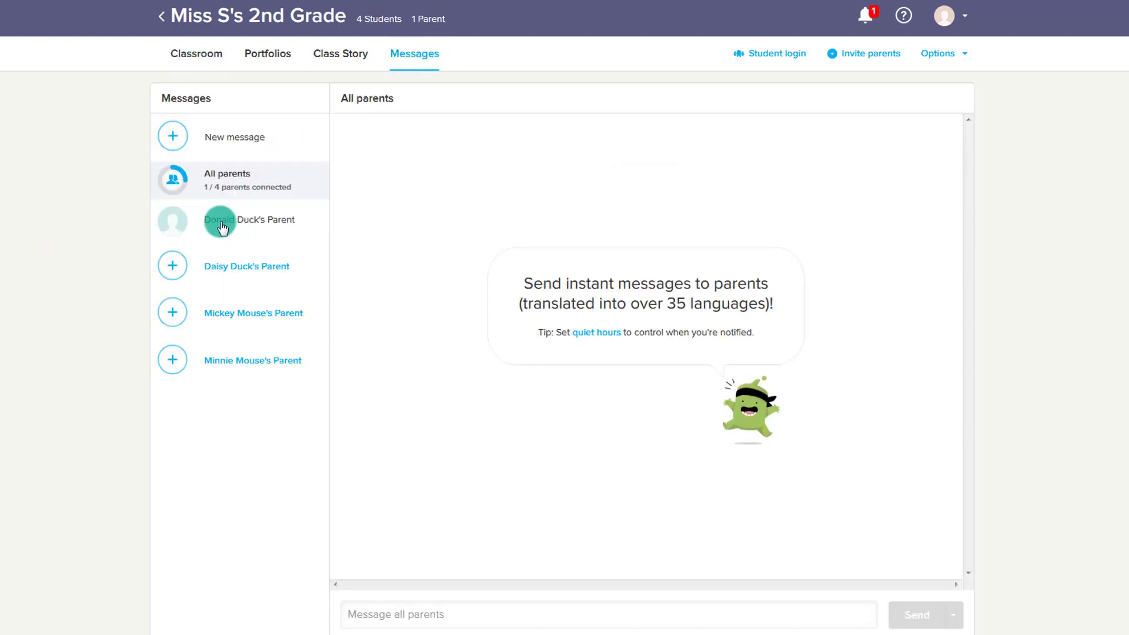
left_click(222, 229)
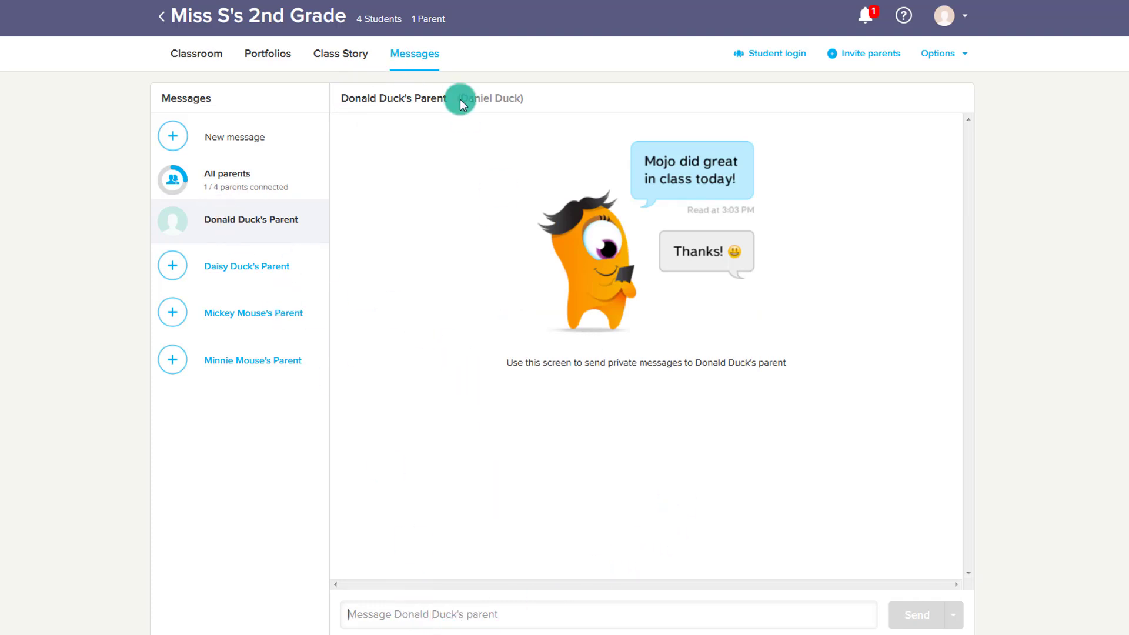
left_click(417, 620)
type("Hi, I just wanted to let you know that Donald didn't turn in his math homework")
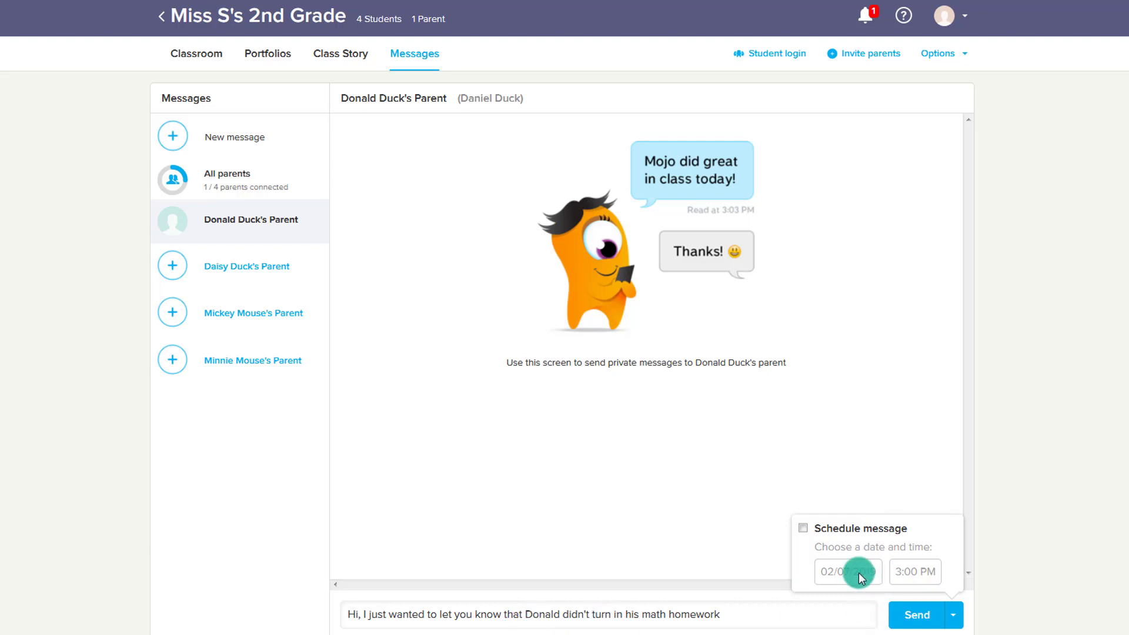
left_click(924, 622)
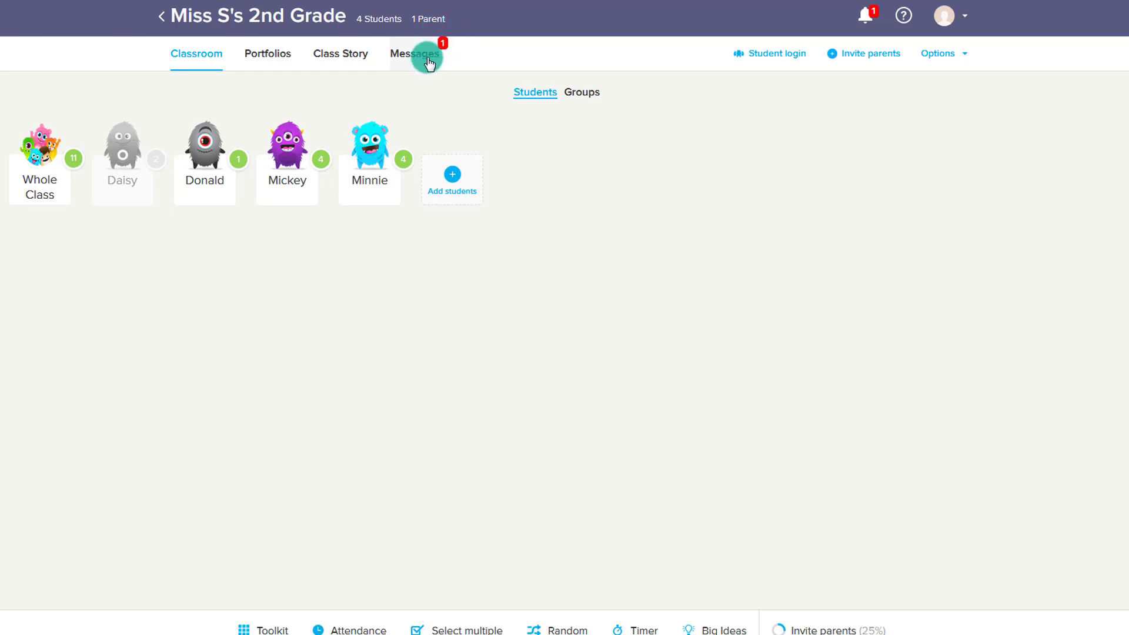
Step: Check the new notification and read the parent's reply in Messages
left_click(865, 14)
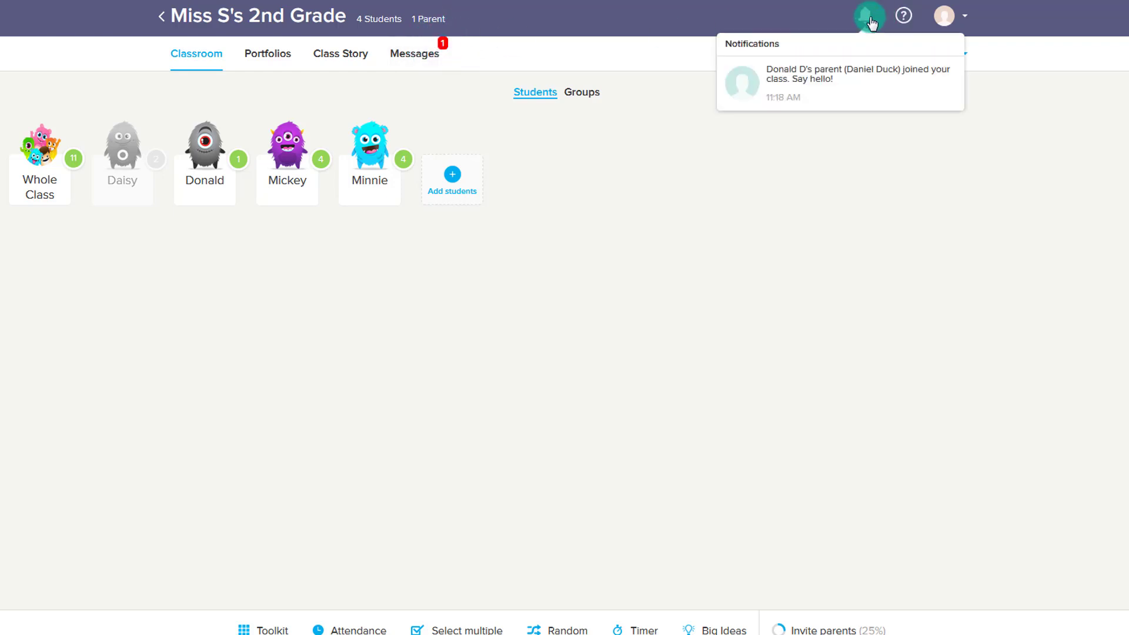
left_click(406, 56)
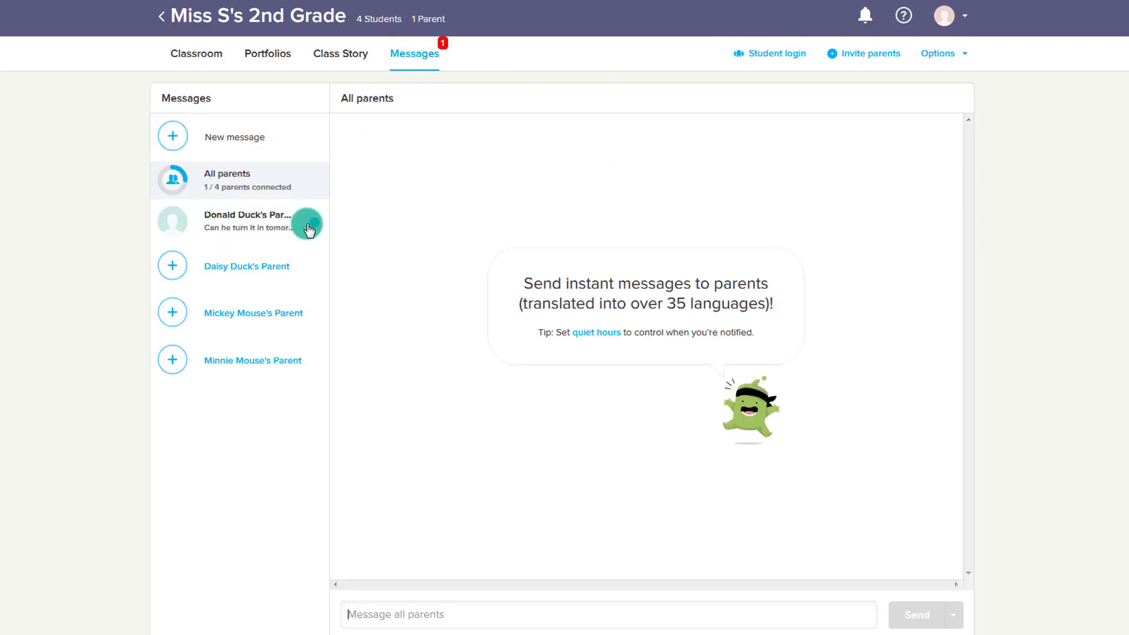
left_click(245, 230)
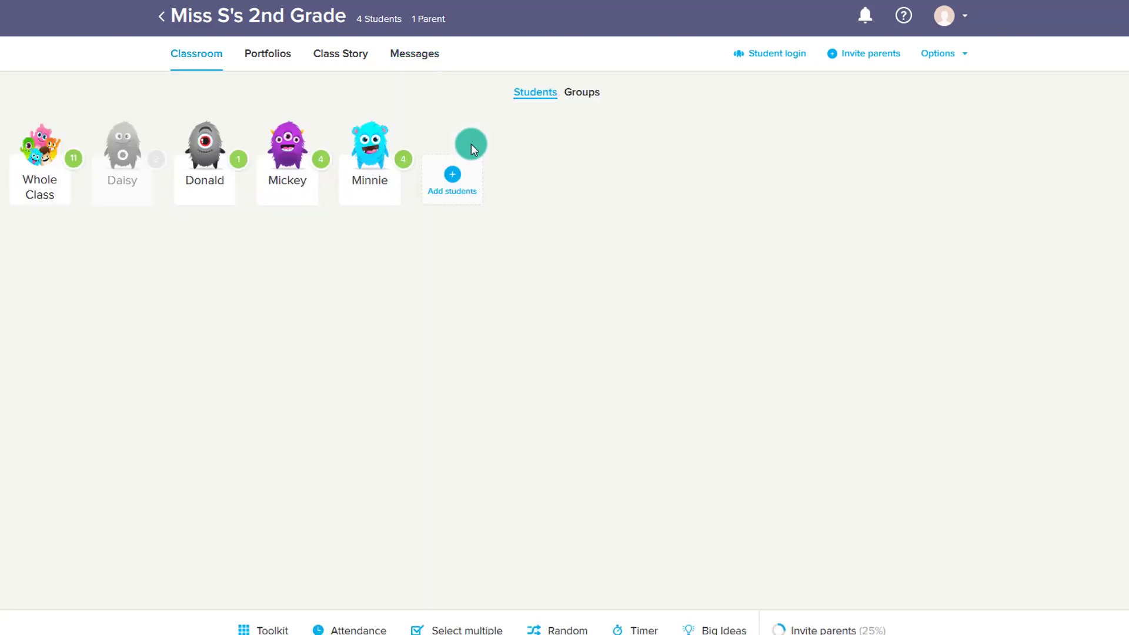
left_click(333, 58)
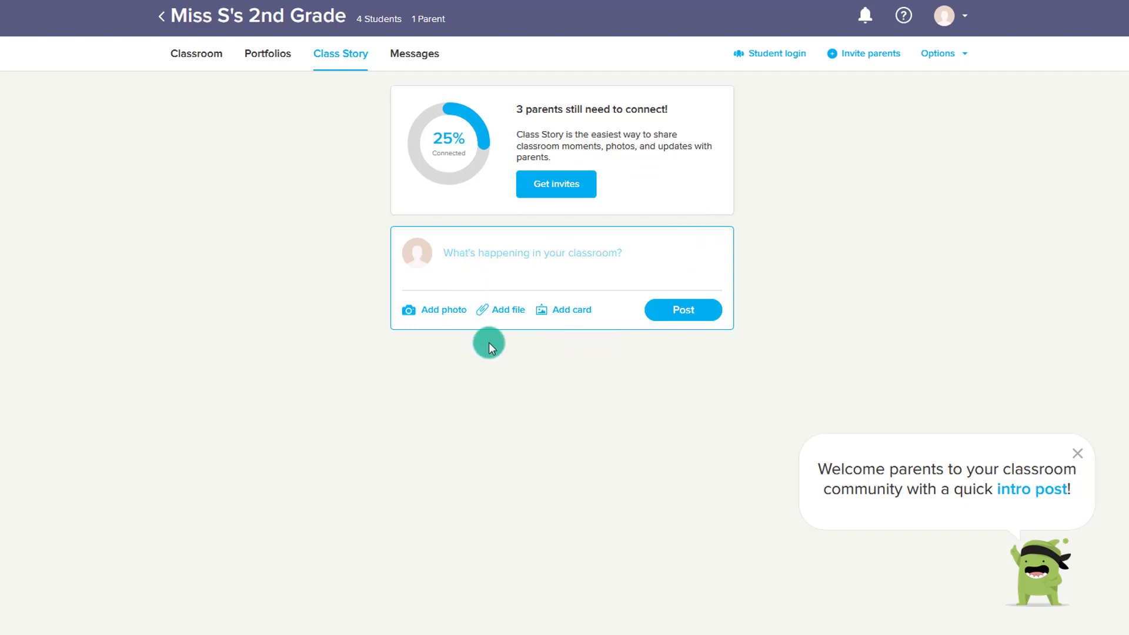
Step: Post the welcome note about Monday's Macon Museum field trip and open the card gallery
type("Welcome! Remember that we have a field trip coming up on Monday to the Macon Museum! Please pack a sack lunch!")
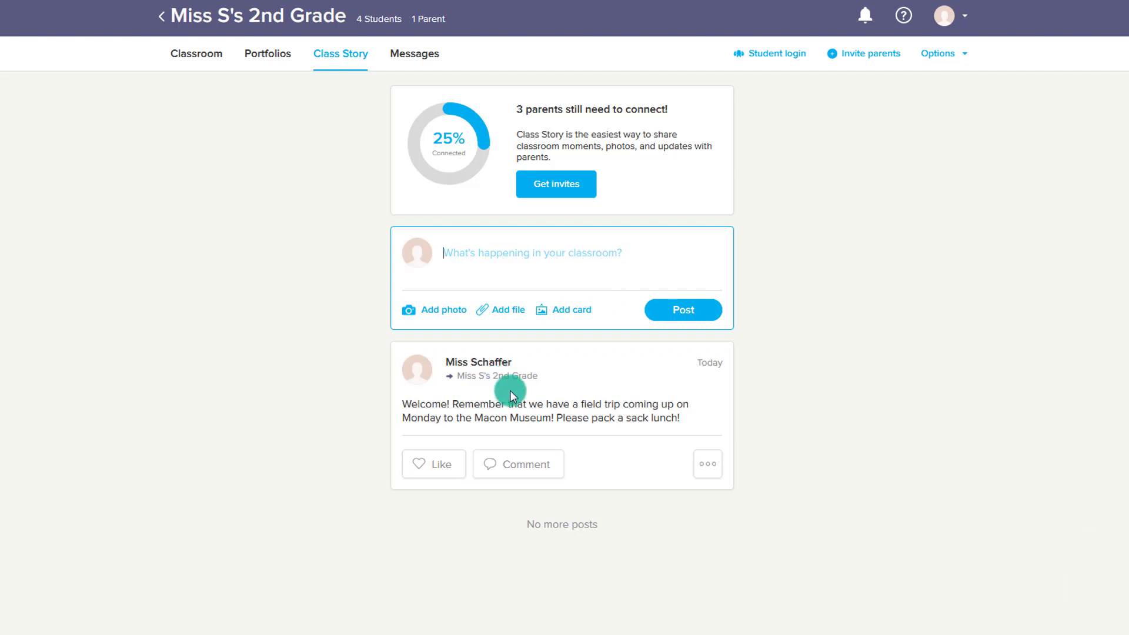
left_click(570, 316)
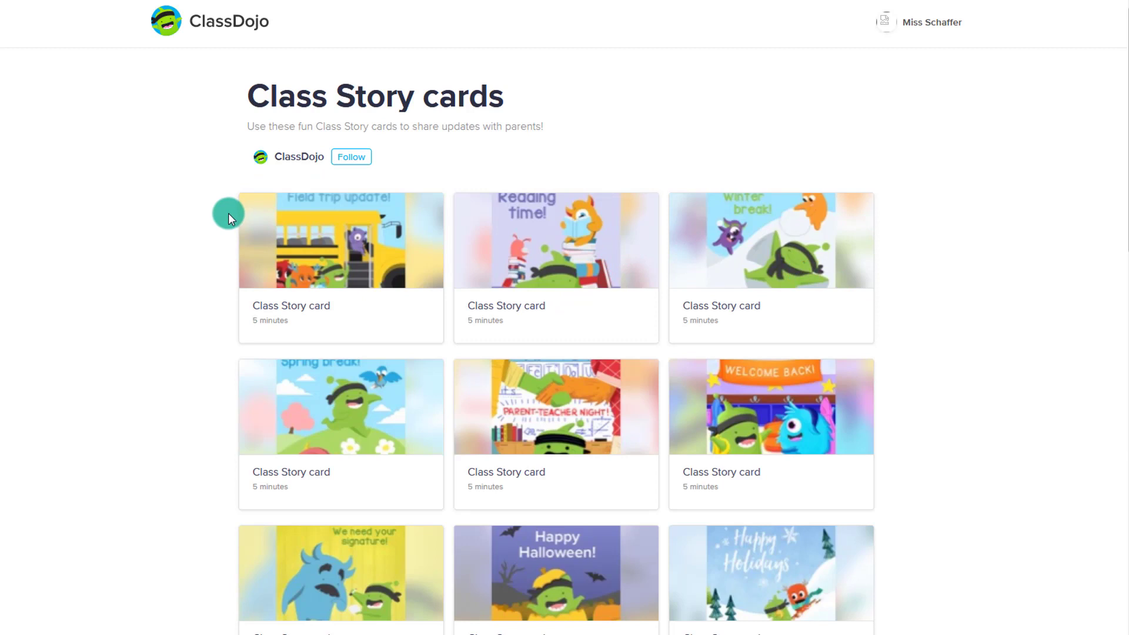
Step: Scroll down the Class Story card grid and open the Thoughtful Thursday card
scroll(229, 217, "down", 2)
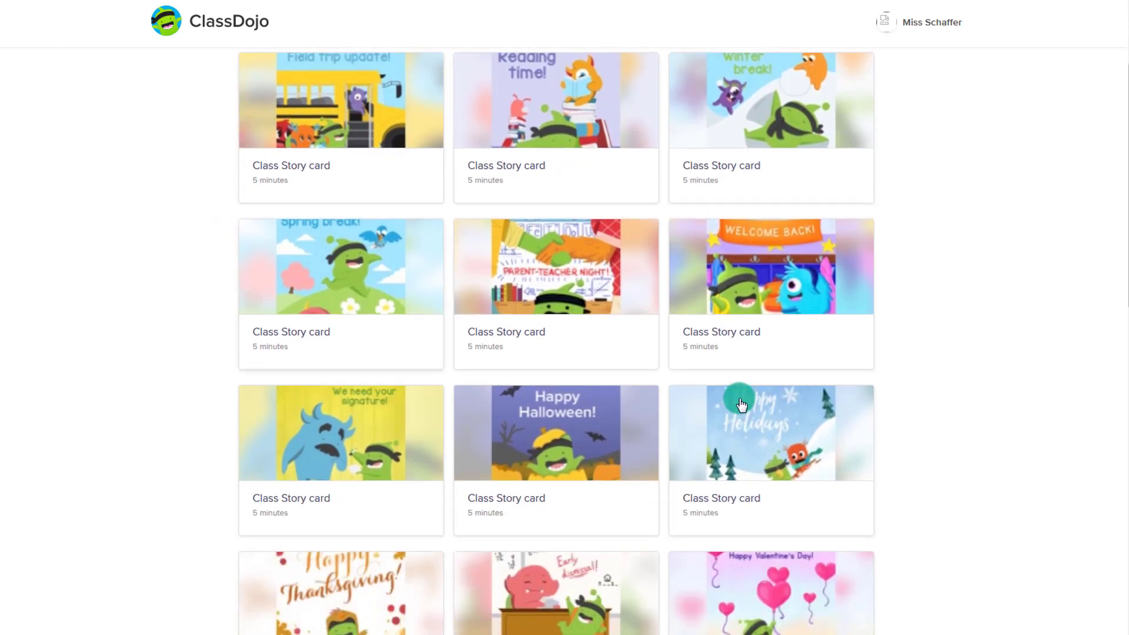
scroll(774, 393, "down", 3)
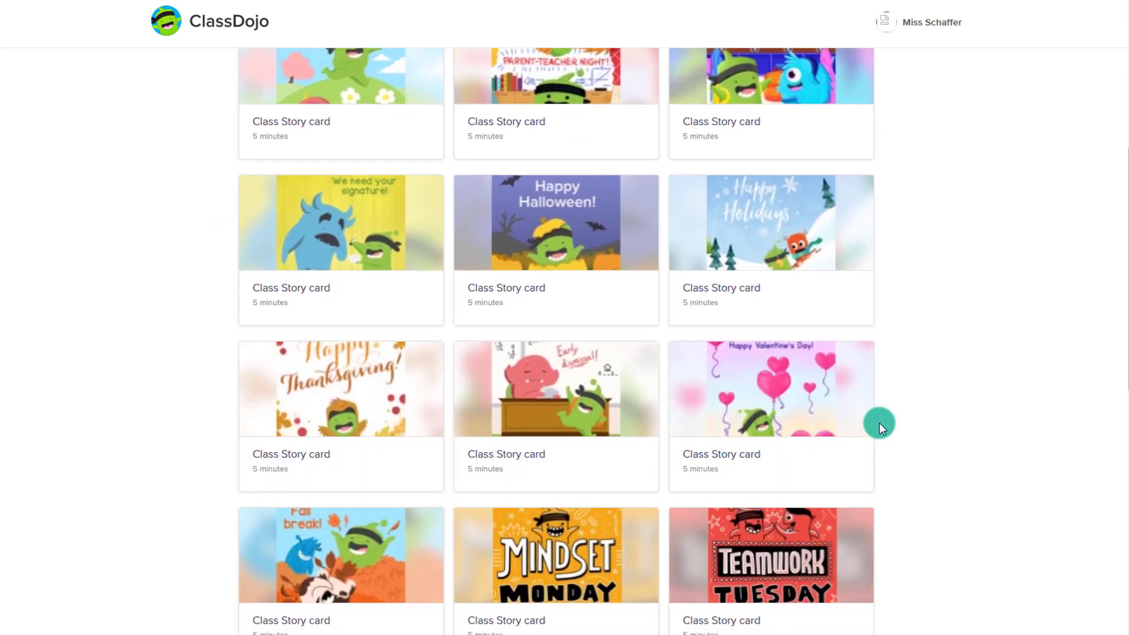
scroll(880, 422, "down", 2)
scroll(876, 419, "down", 3)
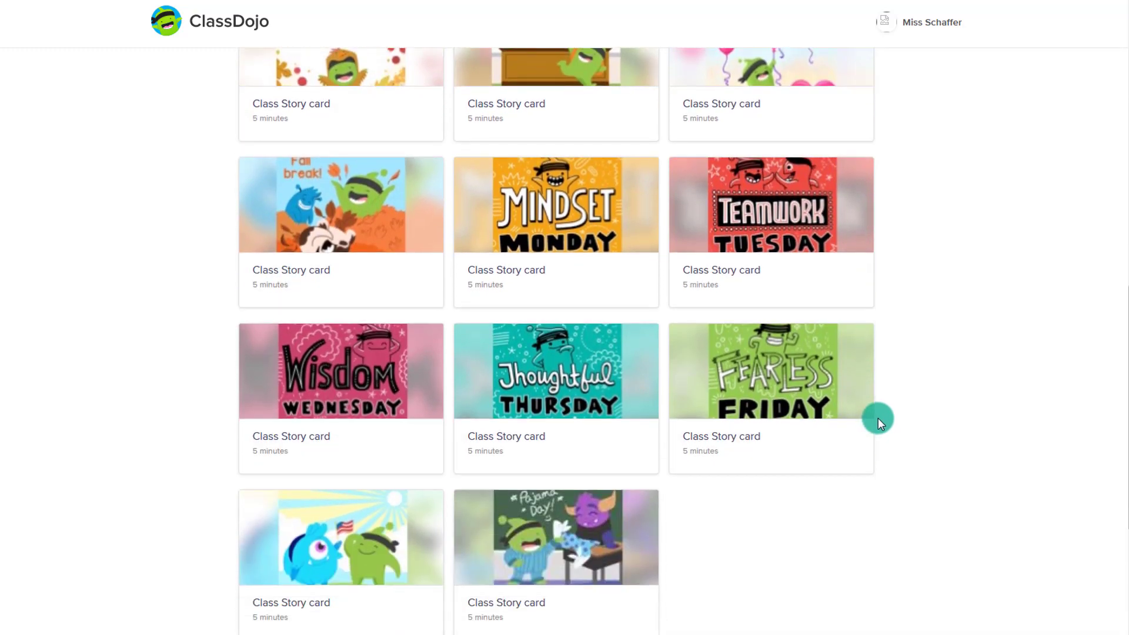
left_click(563, 387)
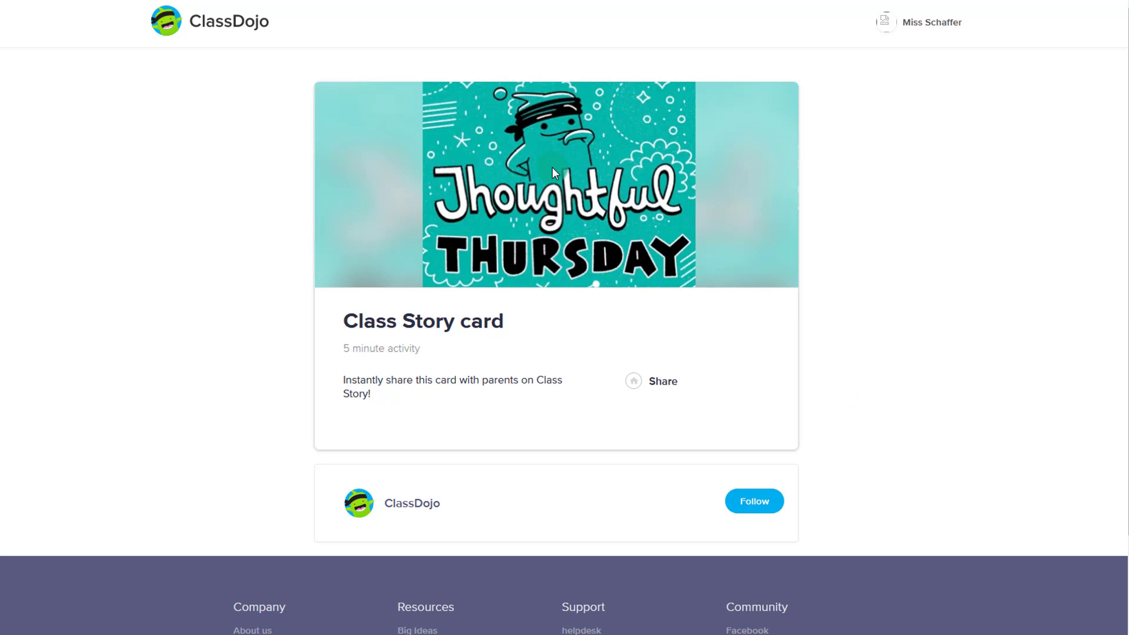
Step: Share the Thoughtful Thursday card on Class Story for Miss S's 2nd Grade, confirm, and close
left_click(654, 382)
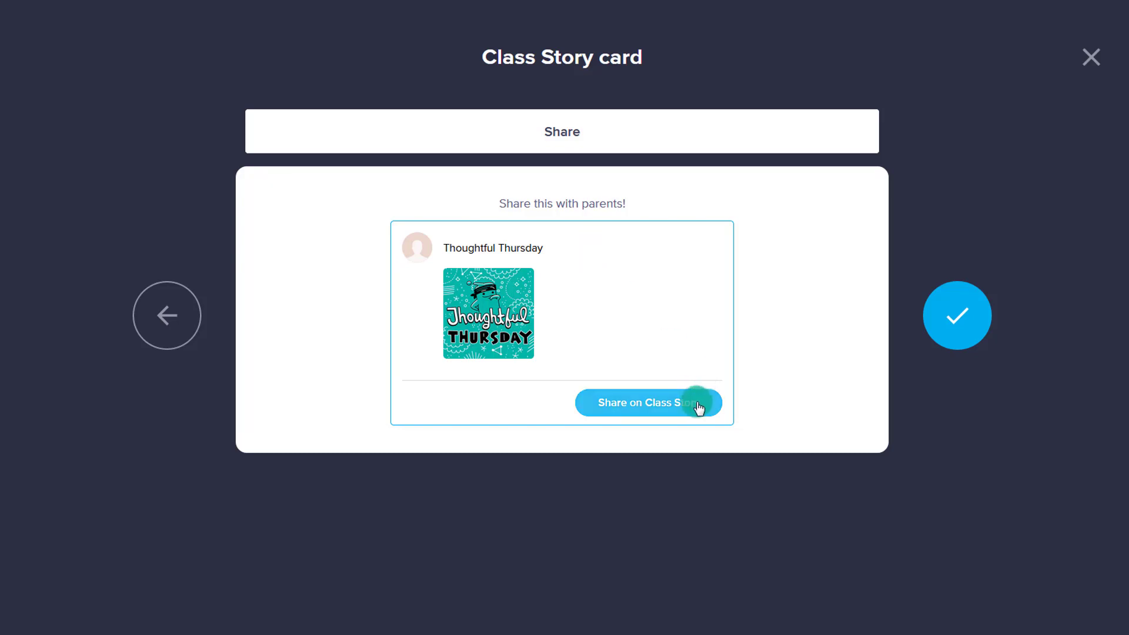
left_click(698, 406)
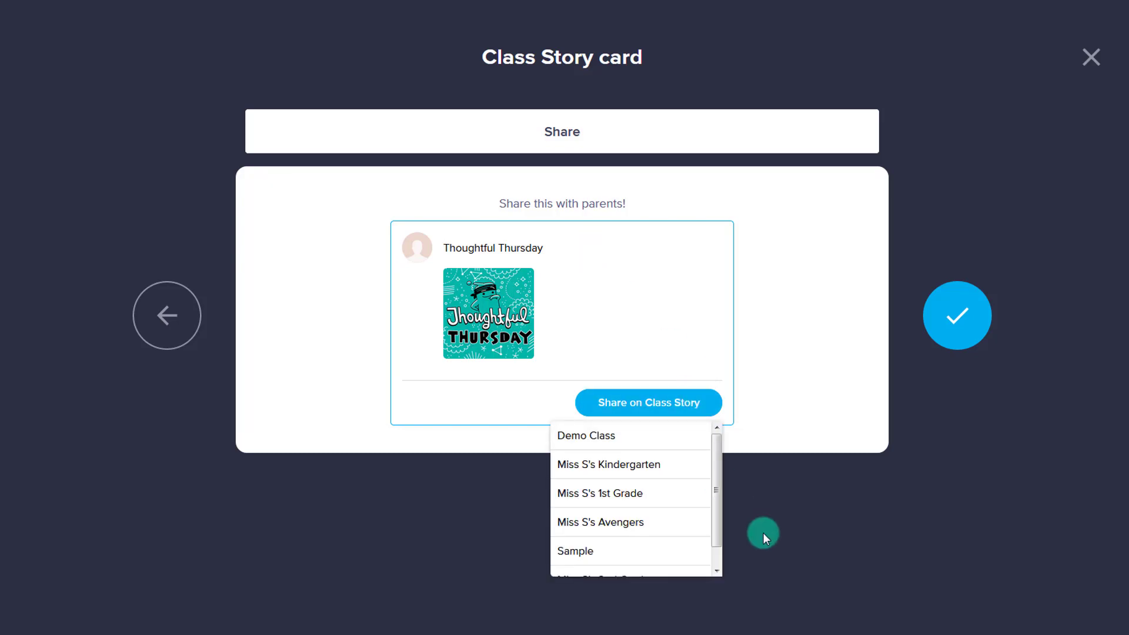
left_click_drag(715, 475, 719, 503)
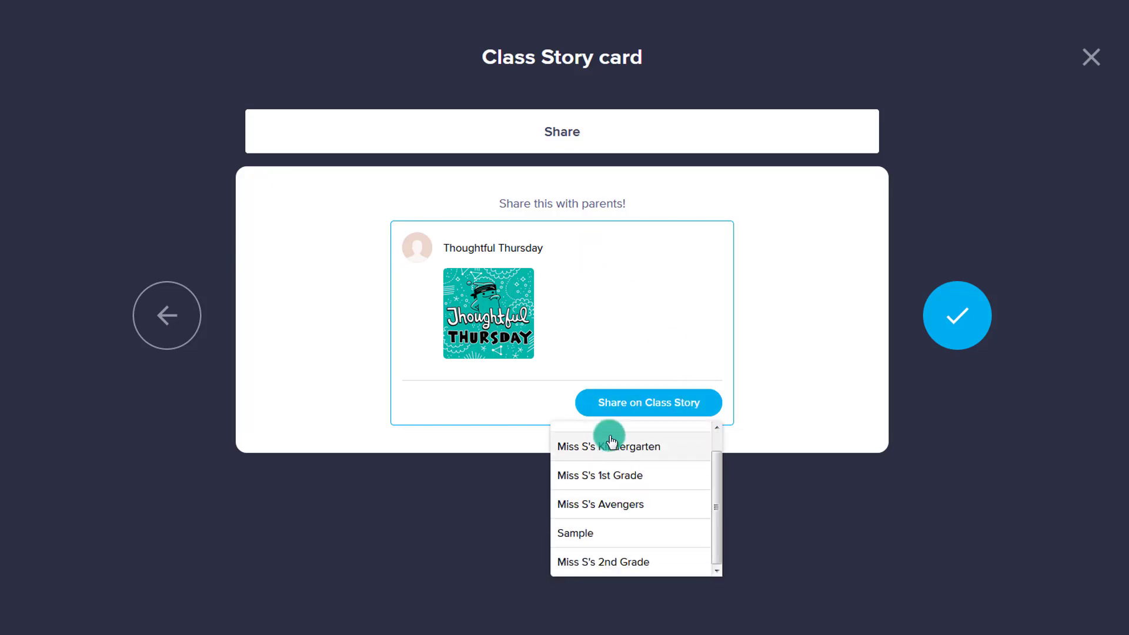
left_click(587, 563)
left_click(650, 433)
left_click(974, 318)
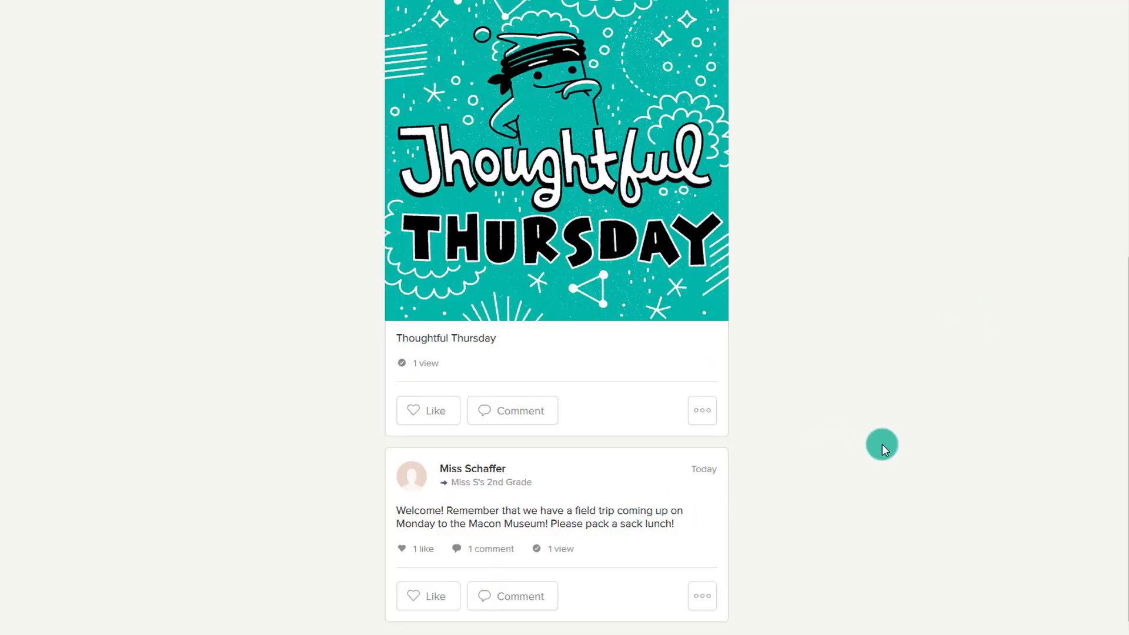
Step: Check the welcome post's 1 comment, 1 view and 1 like, closing each list
left_click(506, 550)
scroll(770, 471, "down", 2)
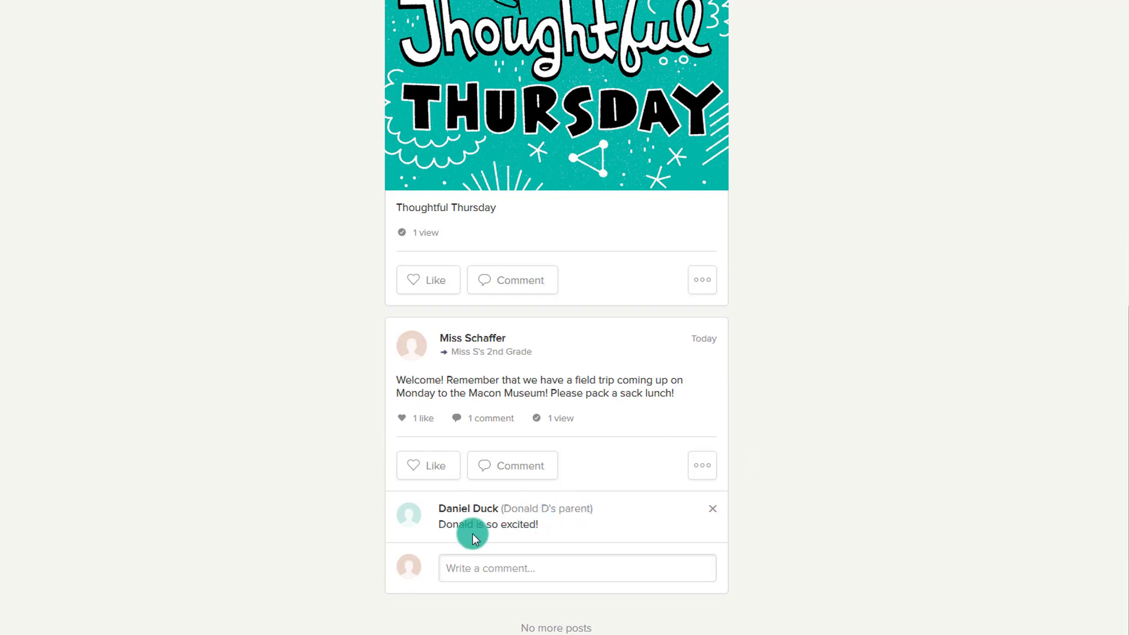
left_click(550, 420)
left_click(716, 301)
left_click(429, 419)
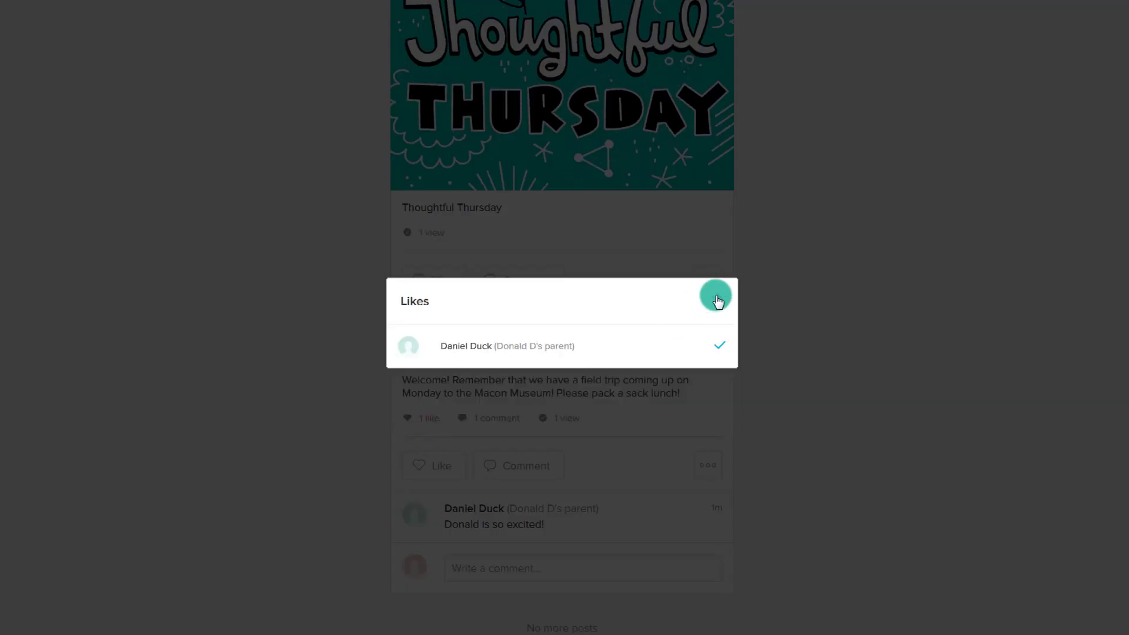
left_click(717, 301)
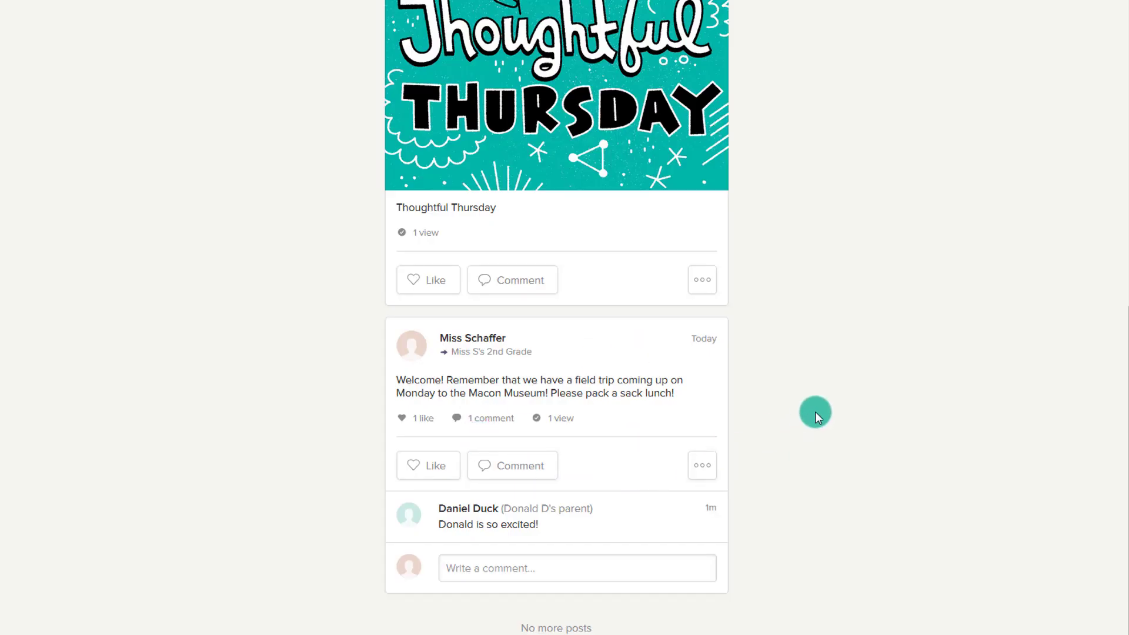
scroll(820, 408, "up", 15)
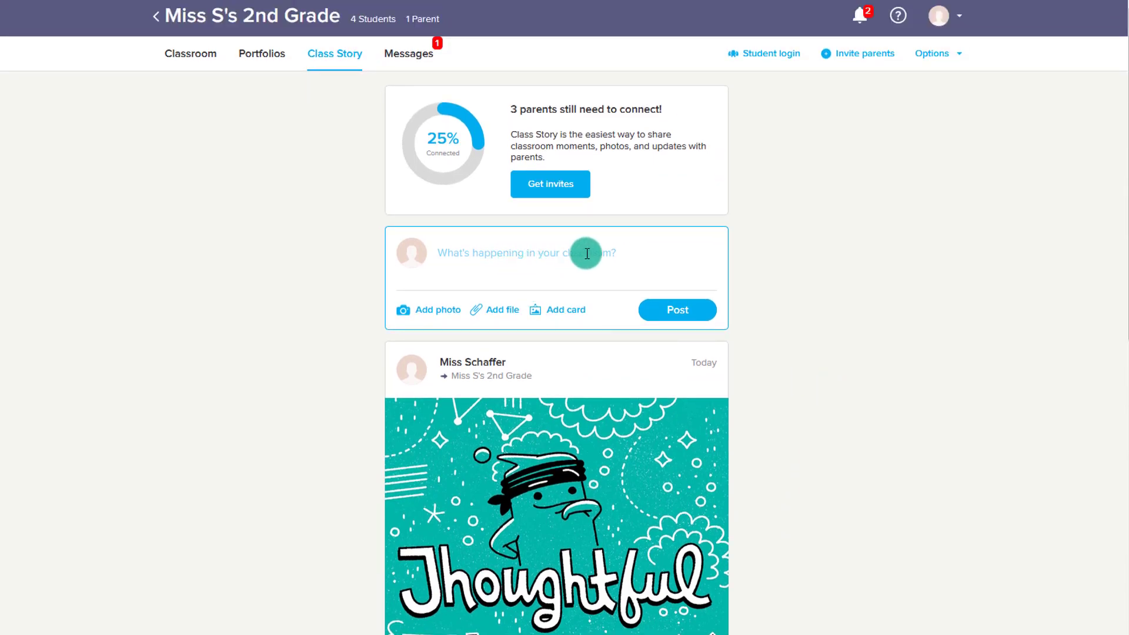
scroll(738, 417, "down", 10)
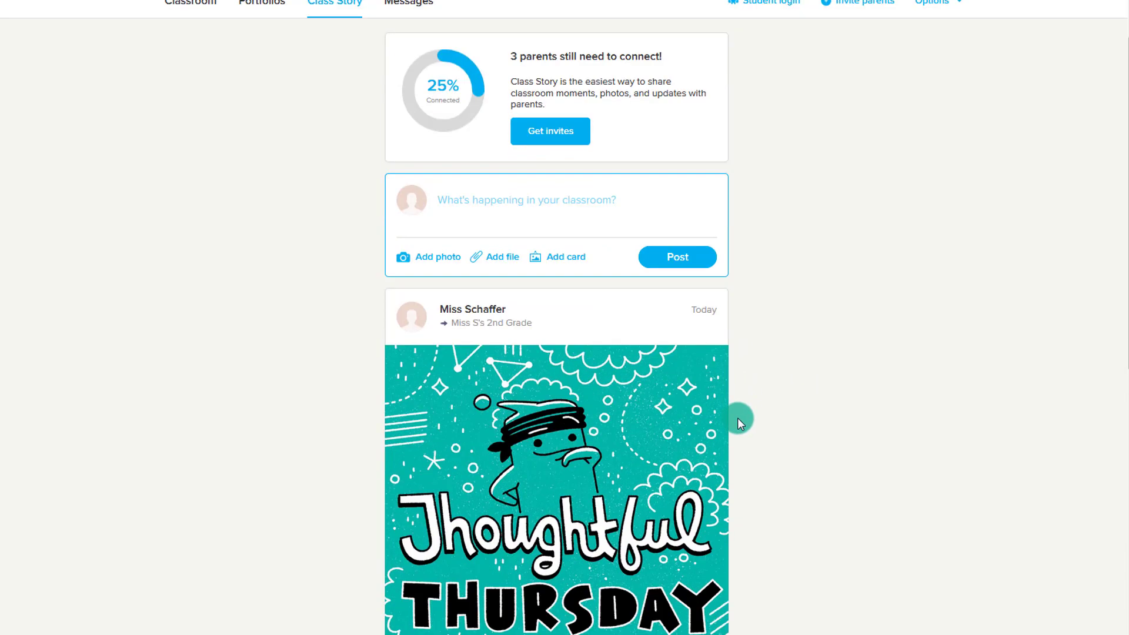
scroll(867, 412, "up", 10)
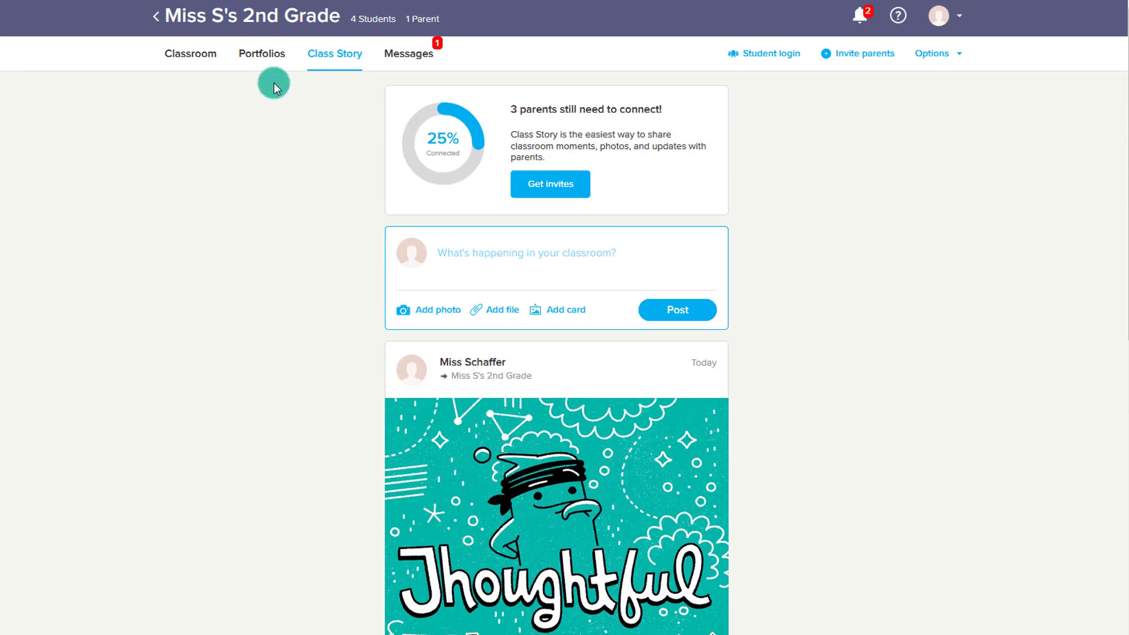
left_click(269, 63)
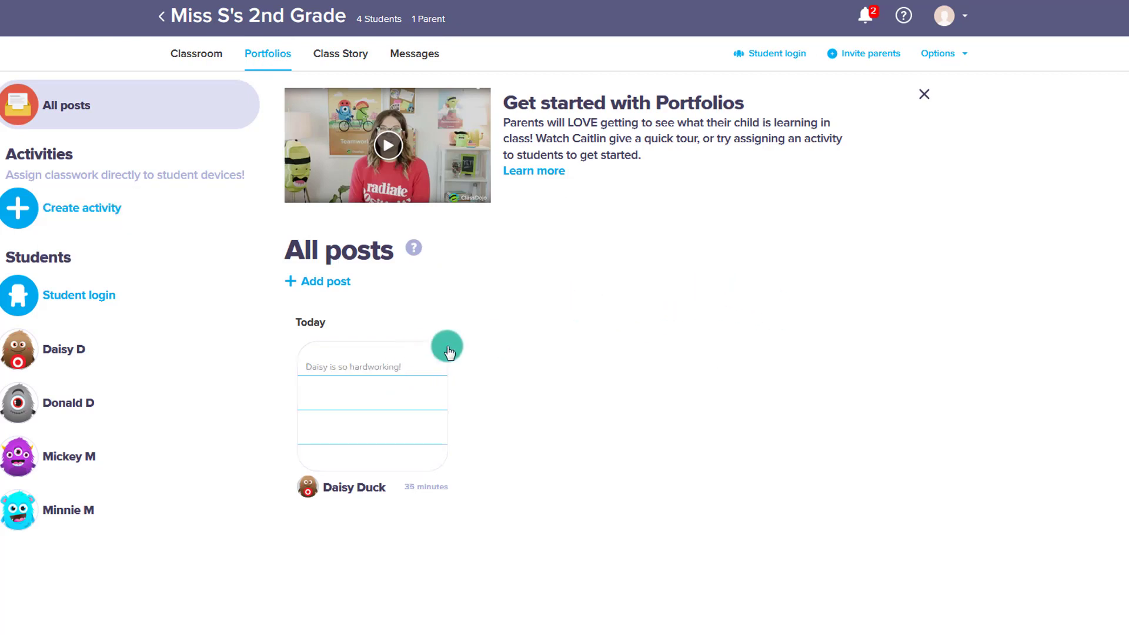
Step: Post the pasted praise about learning over 100 spelling words to Donald Duck's portfolio
left_click(74, 415)
left_click(316, 133)
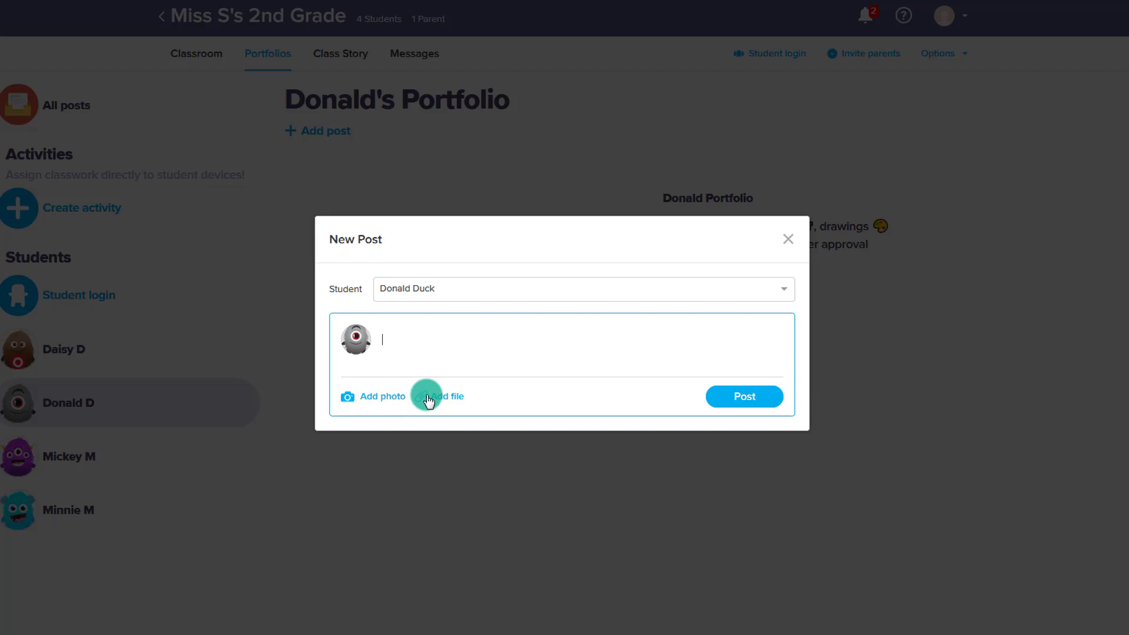
type("Donald is doing a great job with his spelling words! He has already learned over 100 words!")
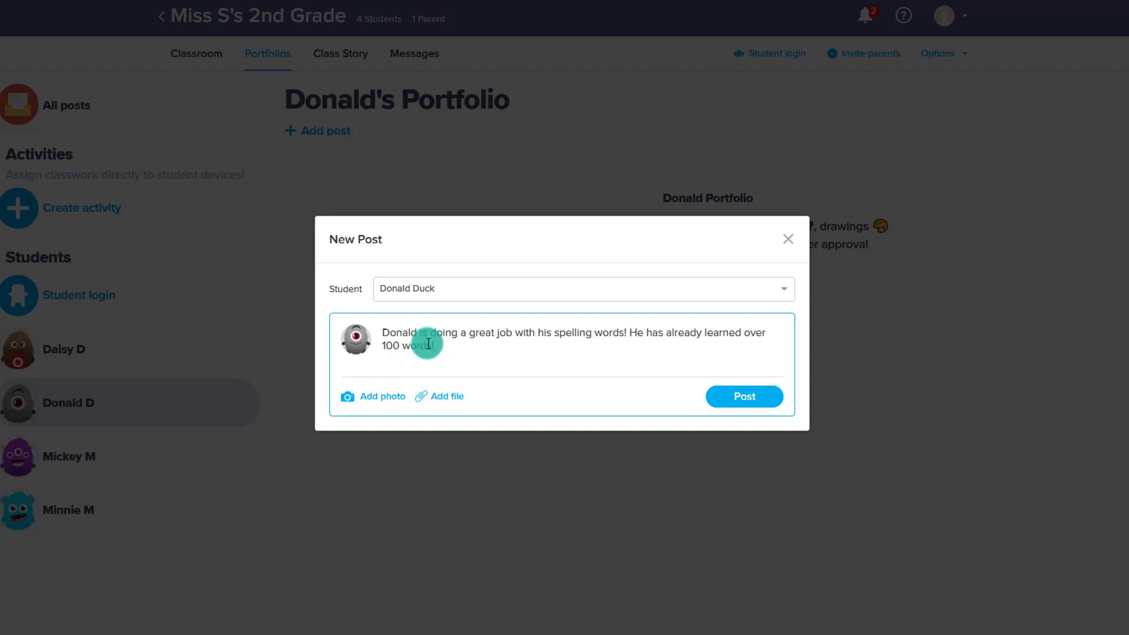
left_click(726, 393)
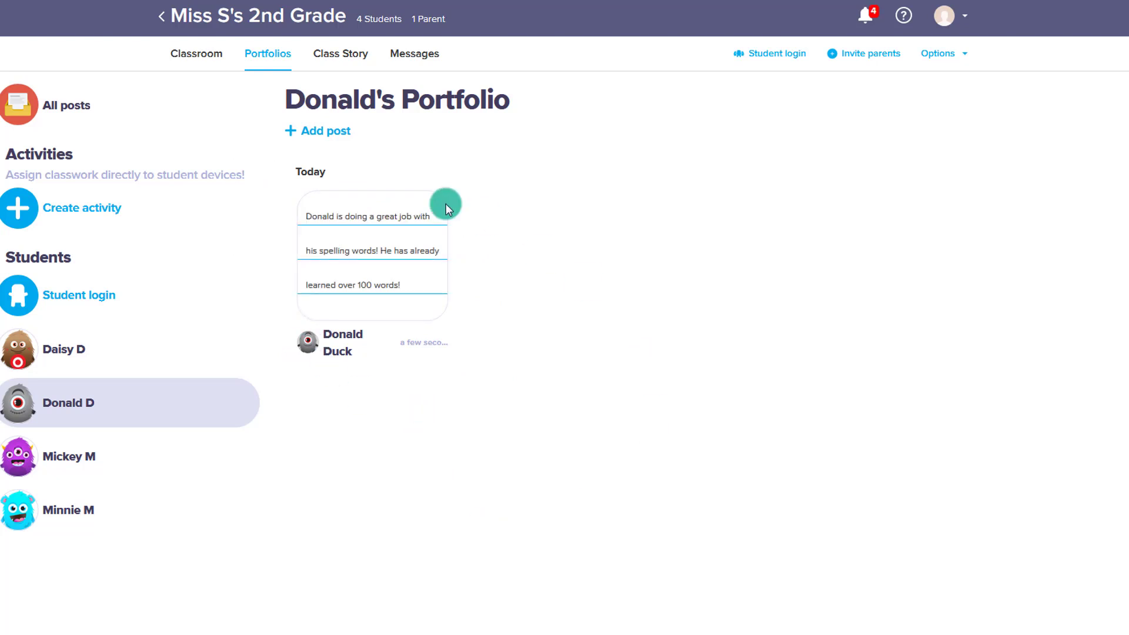
Step: Open Donald's spelling post to read its comments, then close it back to his portfolio
left_click(331, 219)
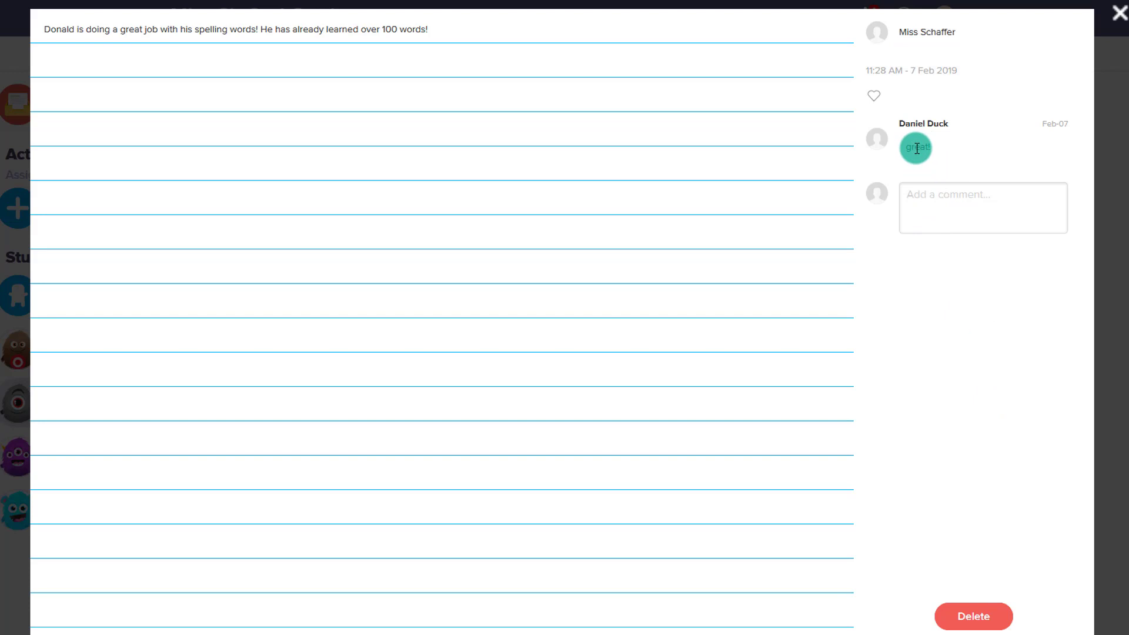
left_click(1121, 19)
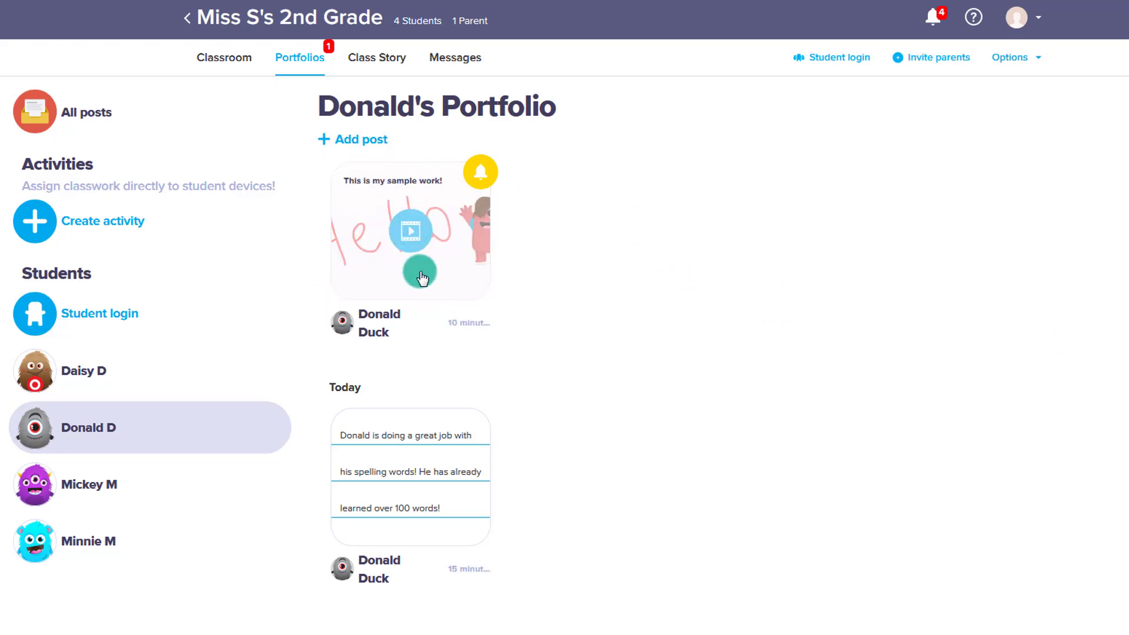
left_click(421, 277)
Step: Play and pause Donald's Hello video, then approve it for his portfolio
left_click(453, 317)
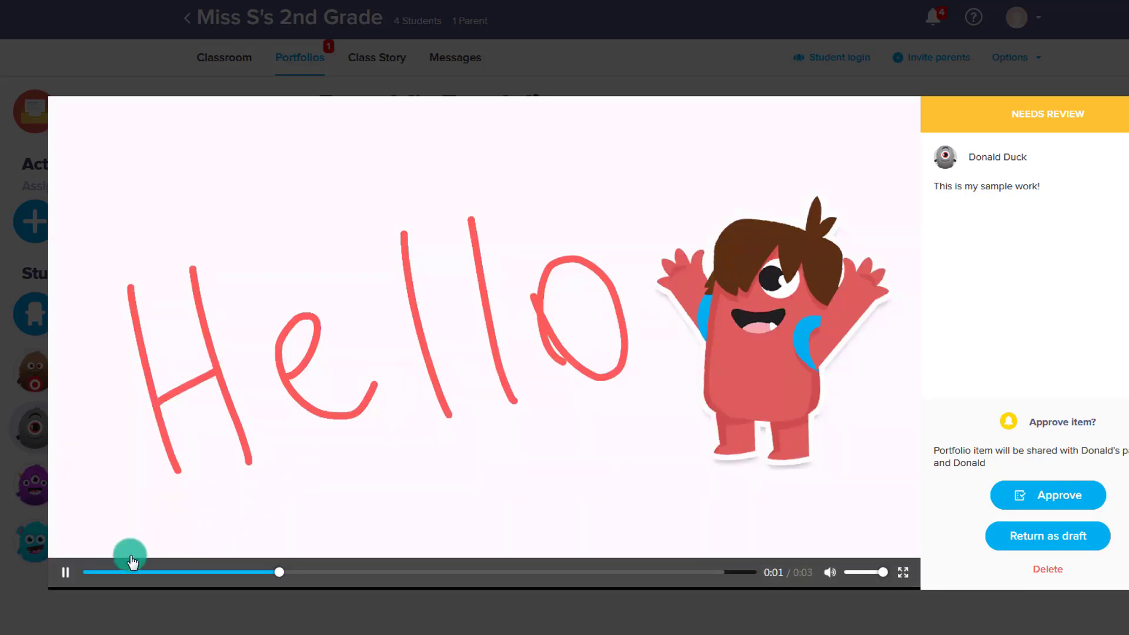
left_click(65, 572)
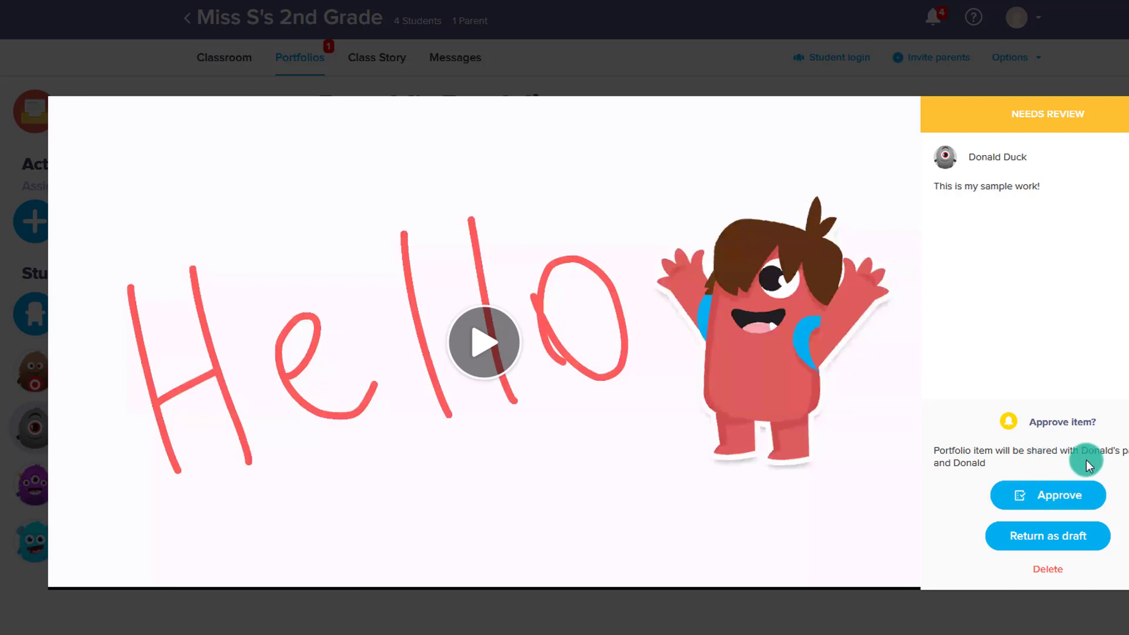
left_click(1067, 498)
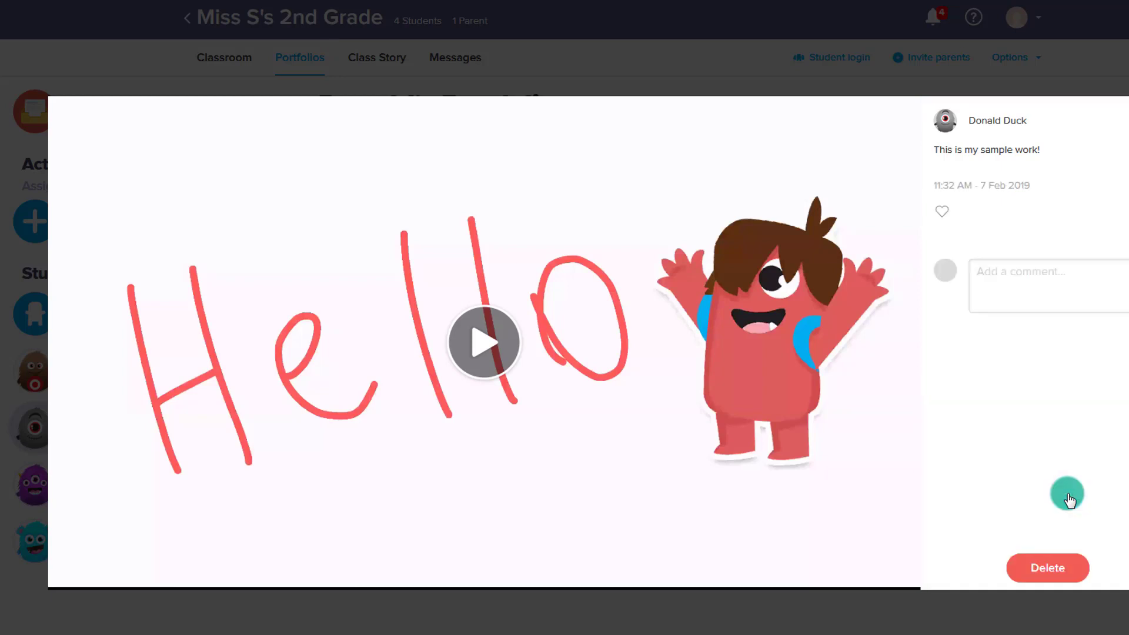
Step: Comment 'Great!' on the approved video and close it
left_click(1028, 281)
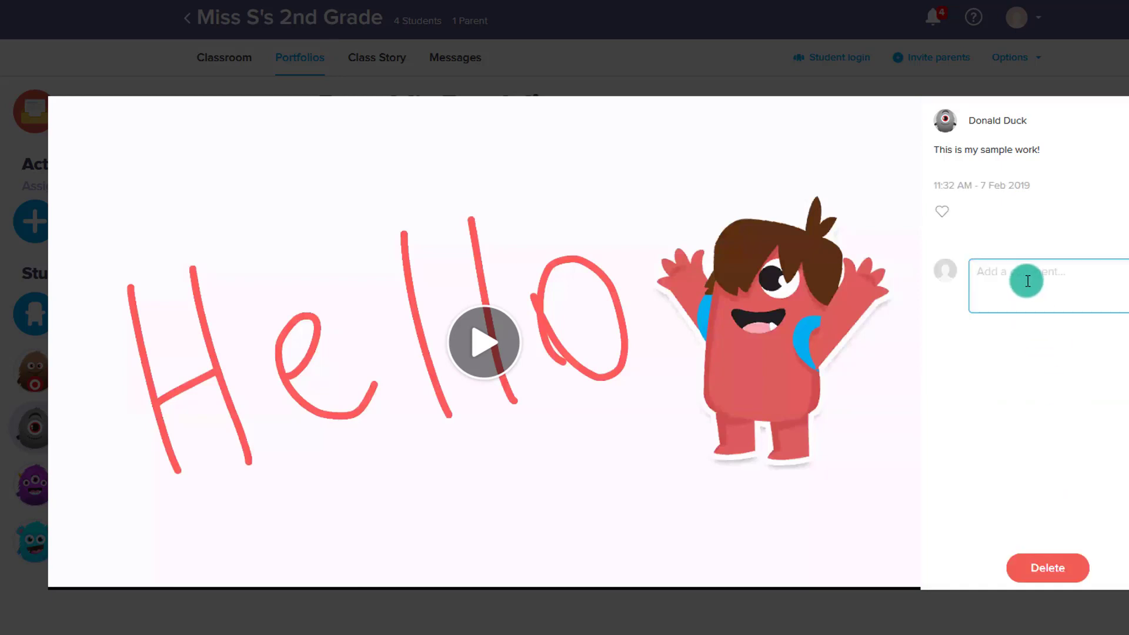
type("Great!")
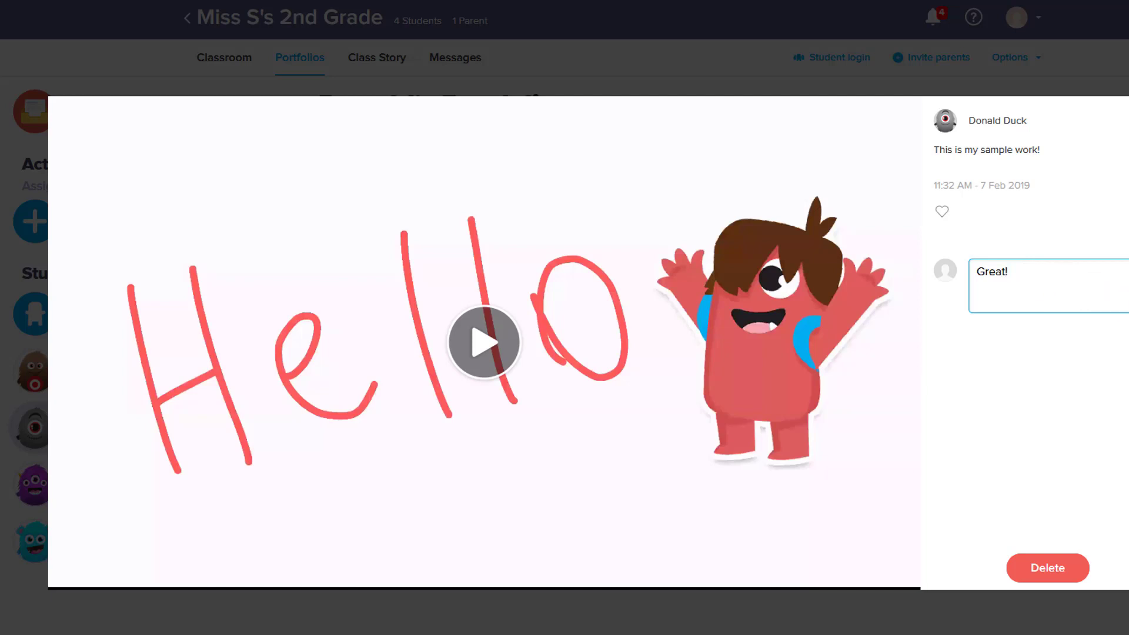
key("Return")
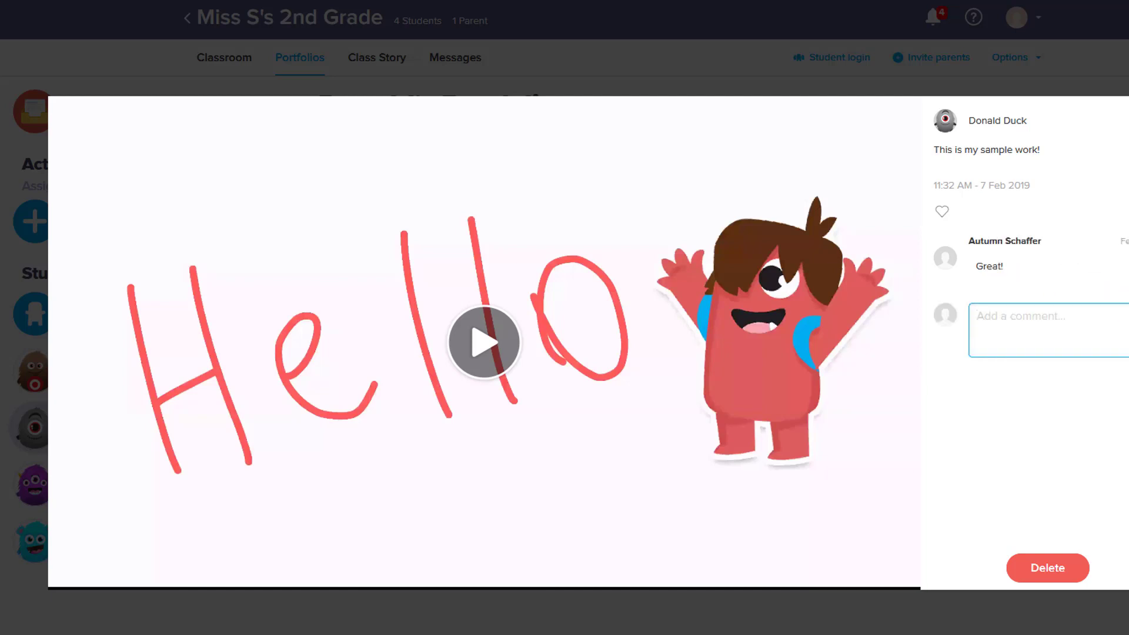
key("Escape")
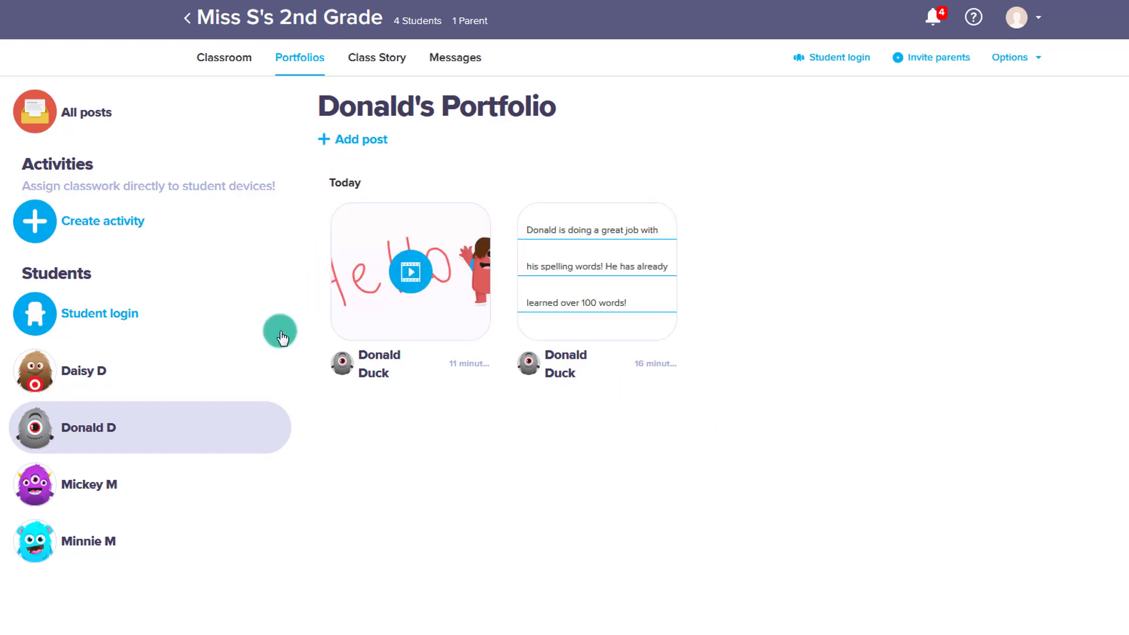
left_click(97, 230)
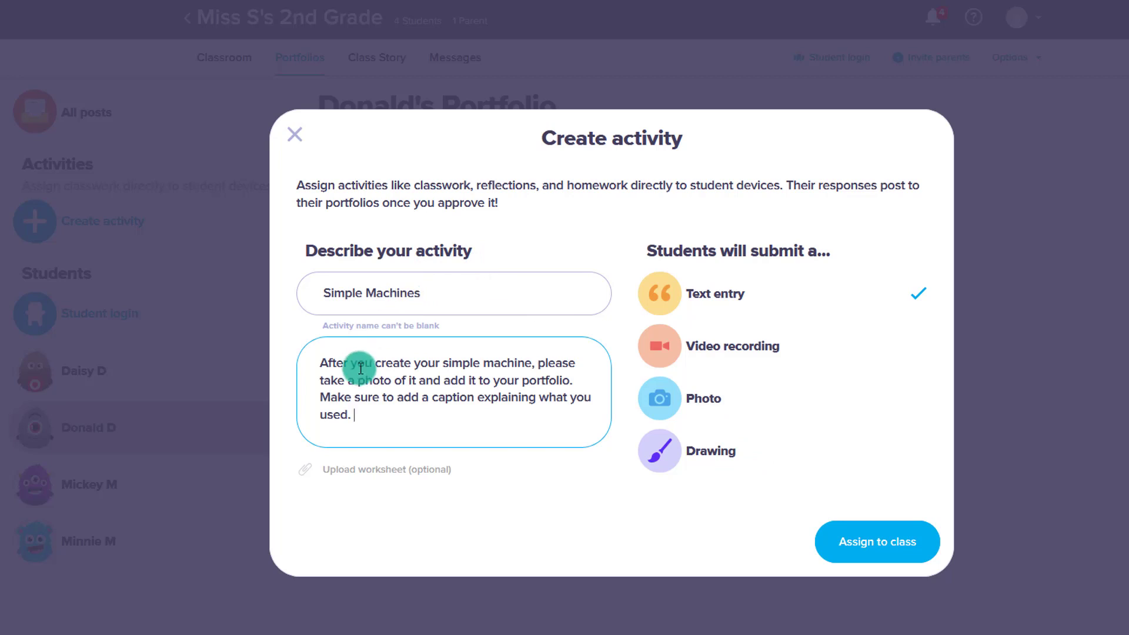
Step: Make Photo the Simple Machines response type, assign it, and view students not yet submitted
left_click(665, 403)
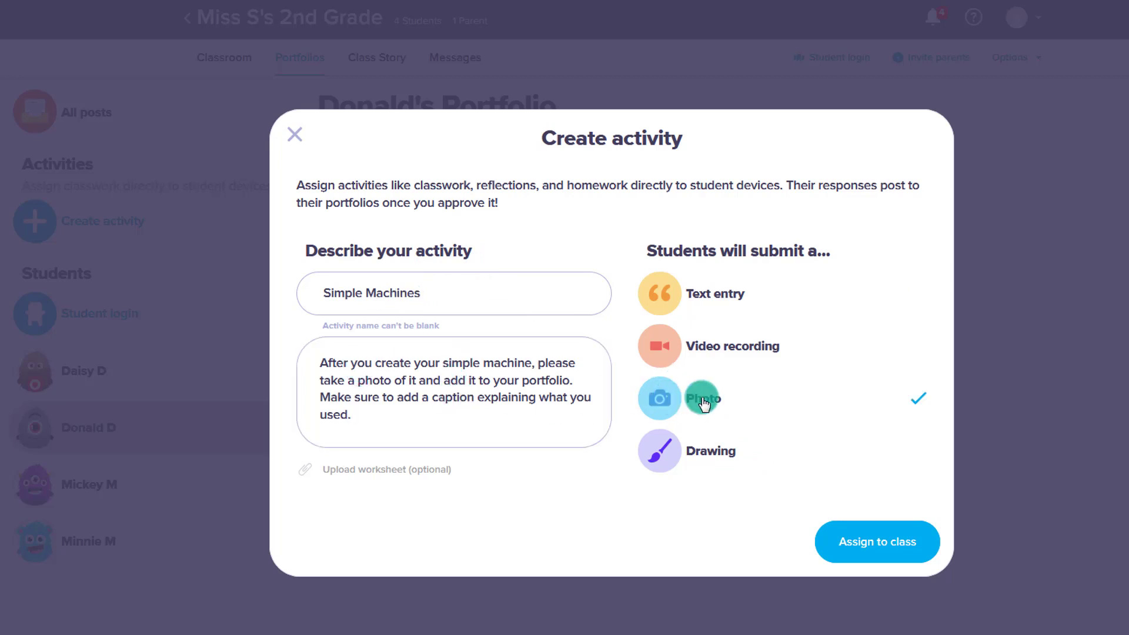
mouse_move(407, 477)
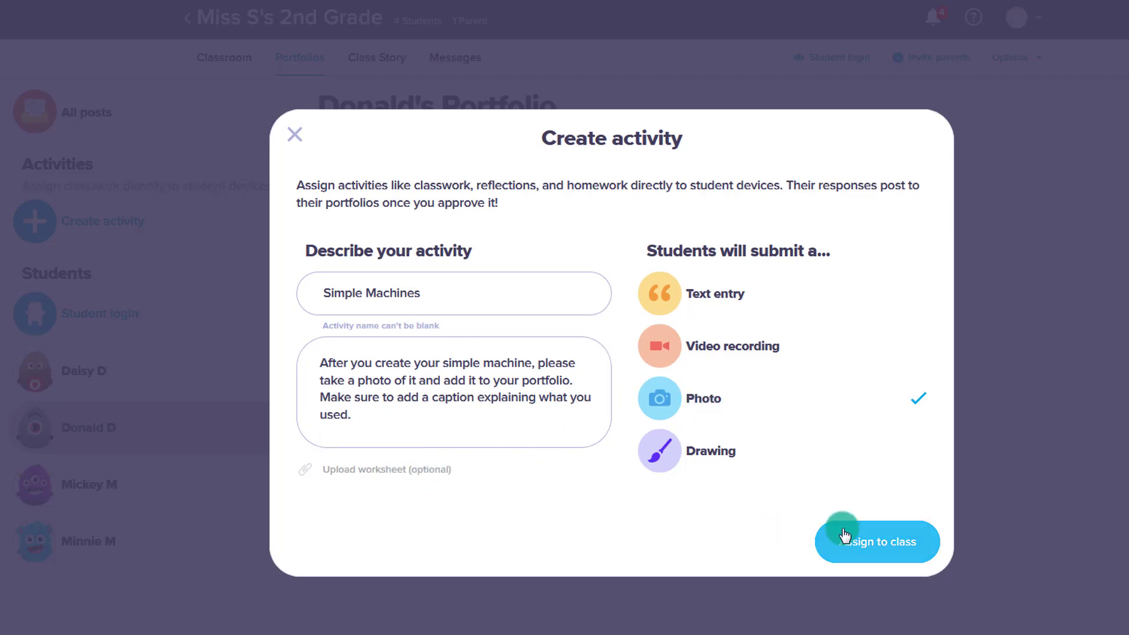
left_click(873, 542)
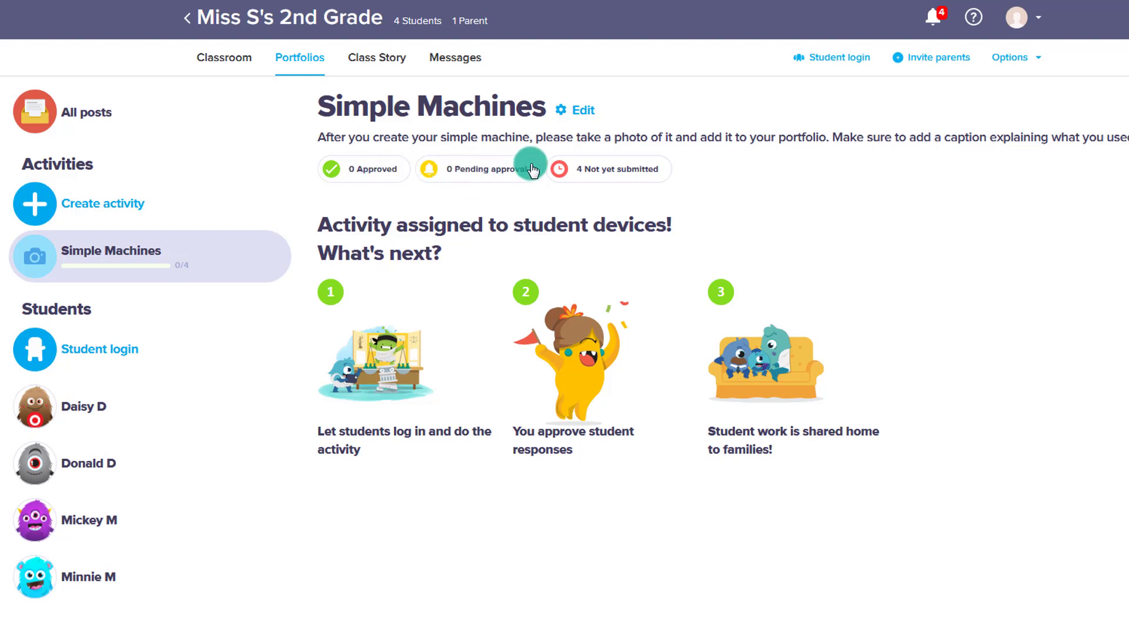
left_click(578, 177)
left_click(421, 254)
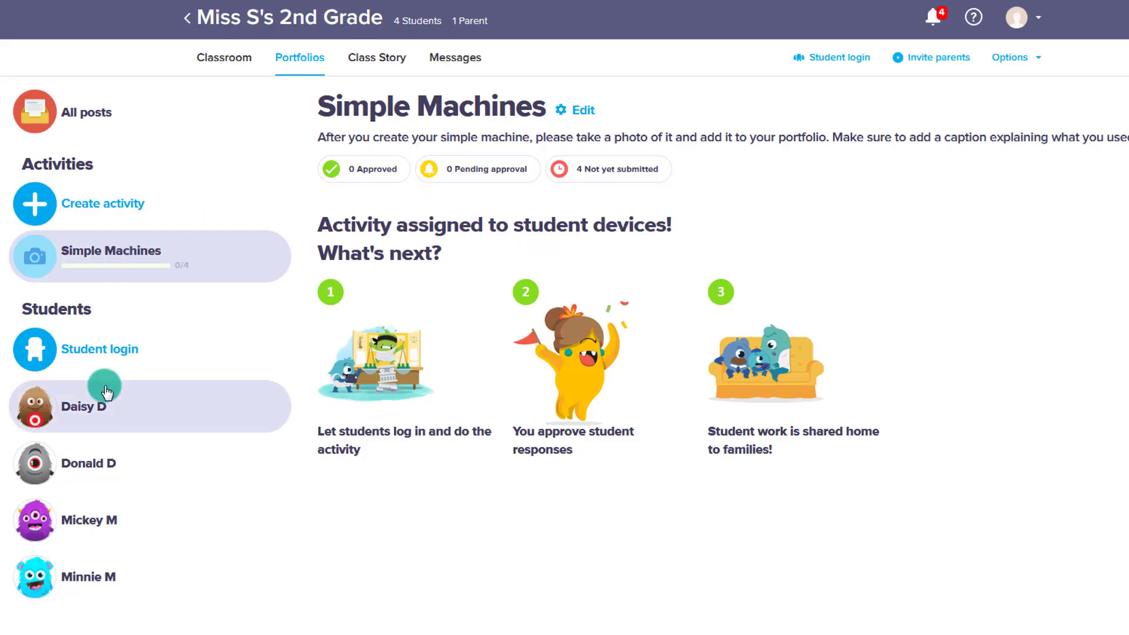
left_click(93, 463)
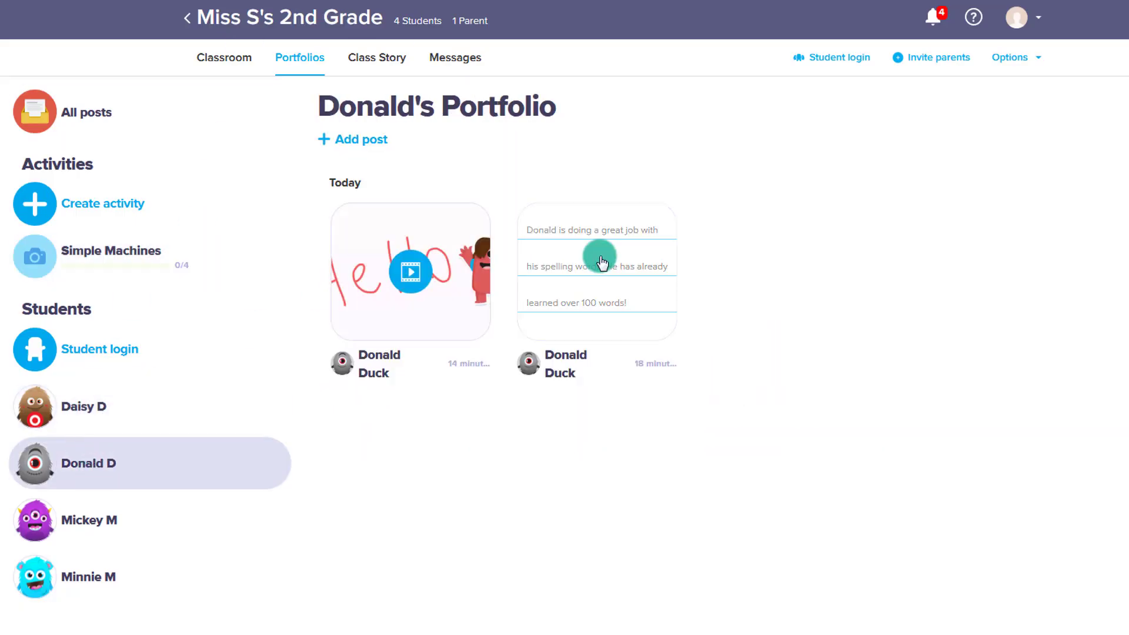
left_click(146, 253)
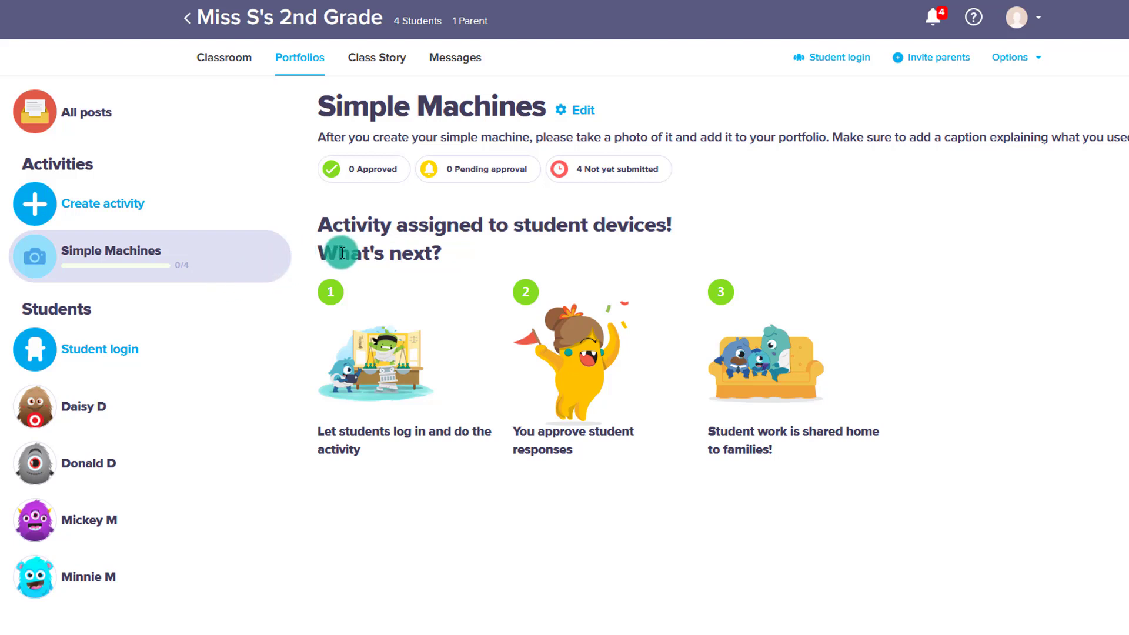
left_click(1023, 26)
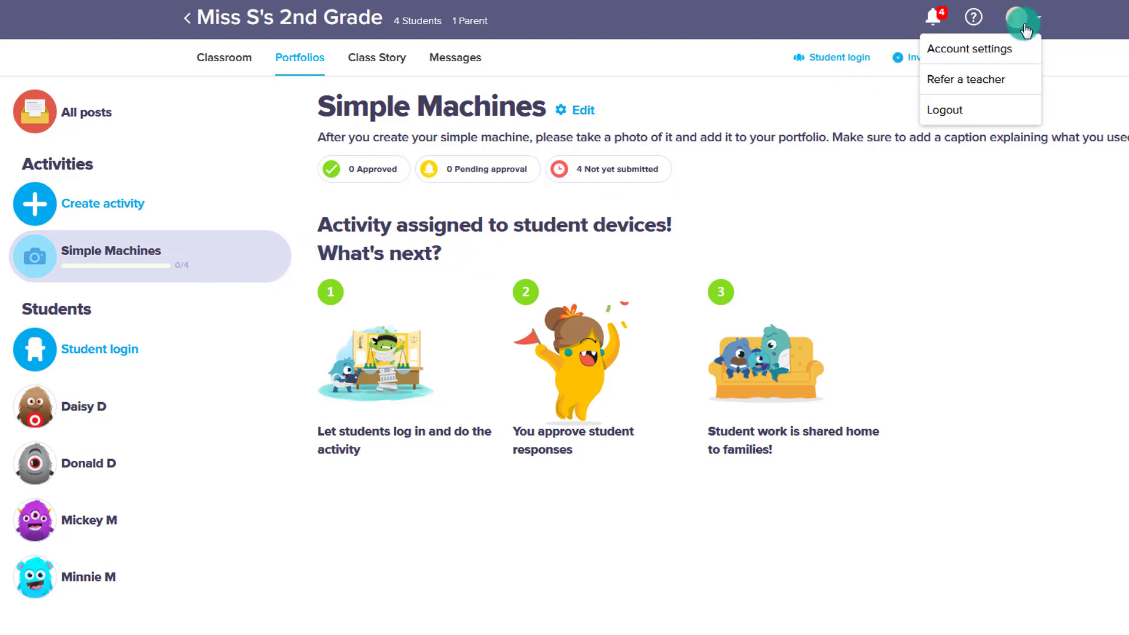
left_click(986, 52)
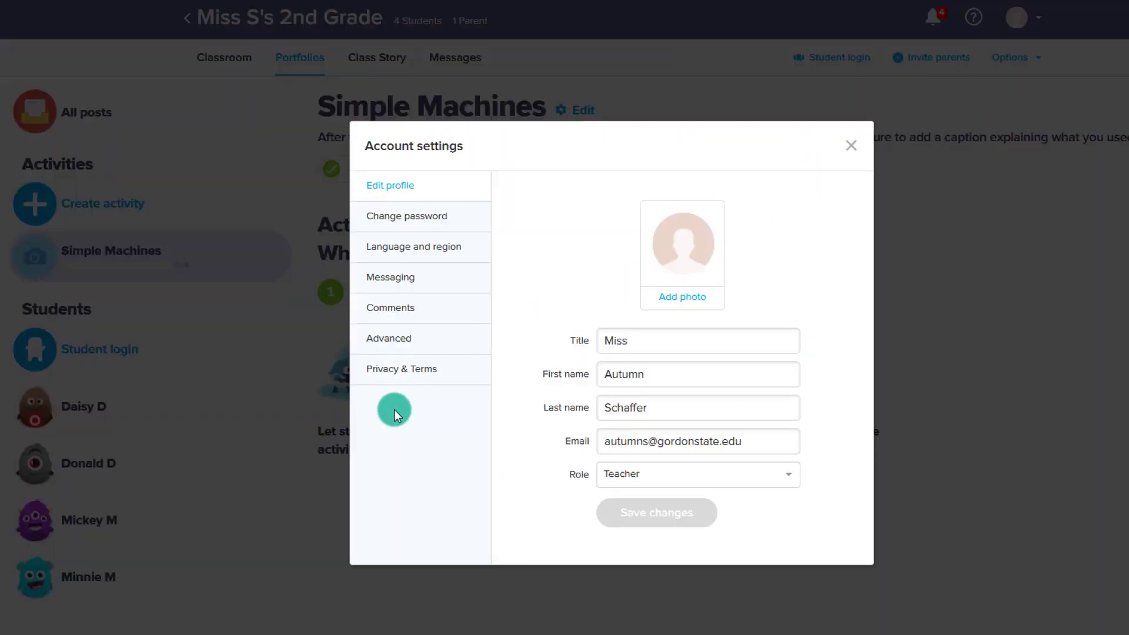
left_click(390, 281)
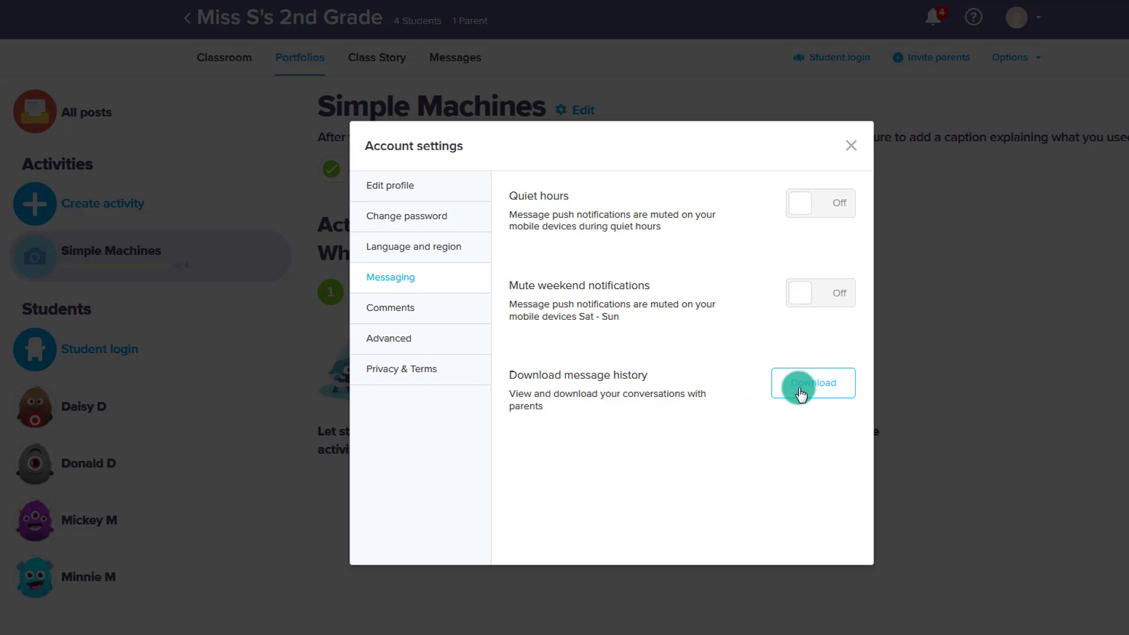
left_click(404, 317)
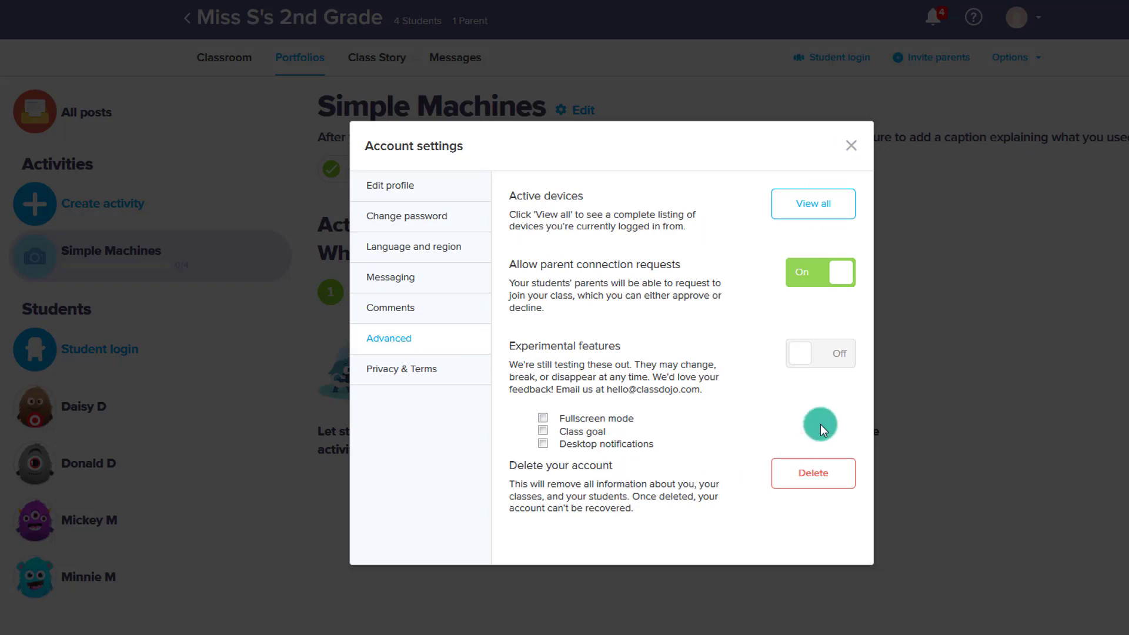
left_click(851, 147)
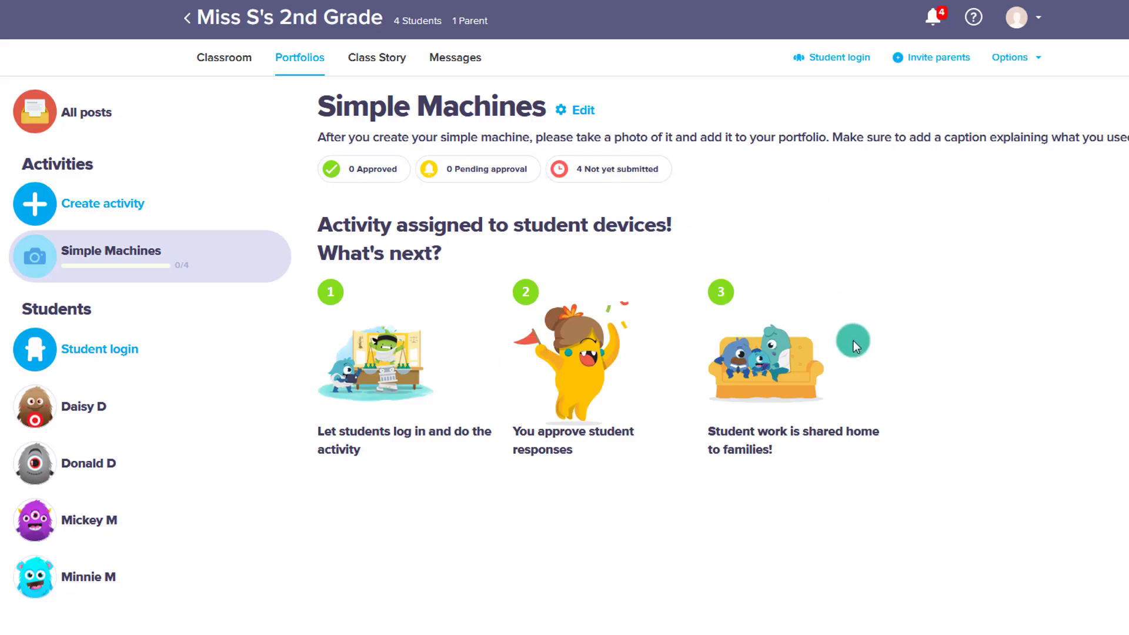